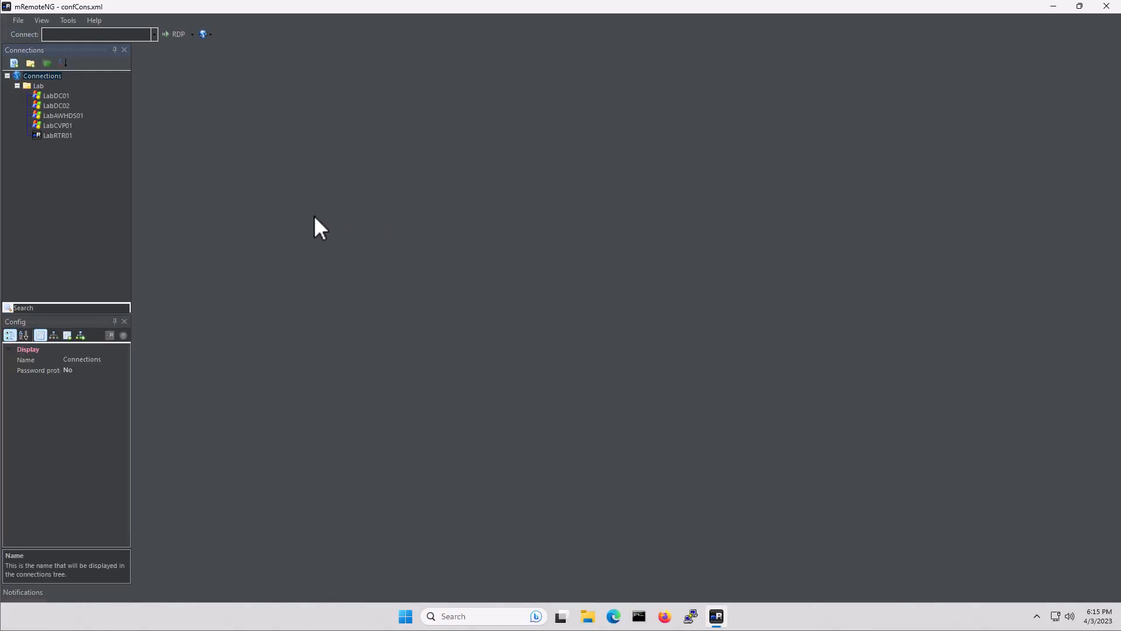
Select LabAWHDS01 in the Lab folder of the Connections tree to view its properties
click(71, 117)
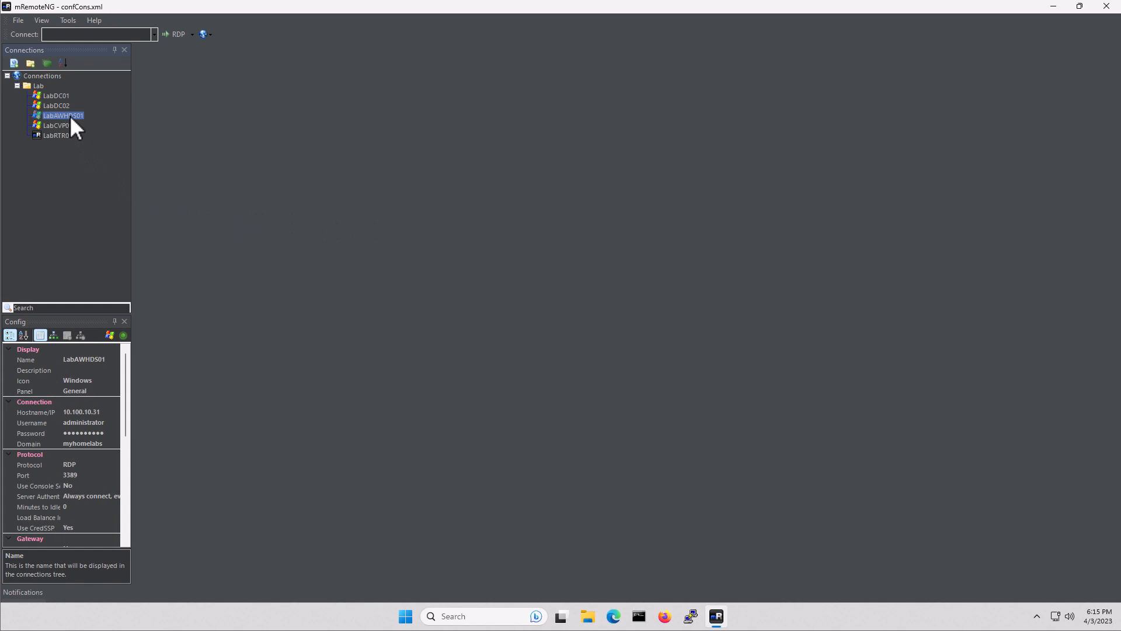
Start a remote desktop session to the LabAWHDS01 server
double_click(69, 114)
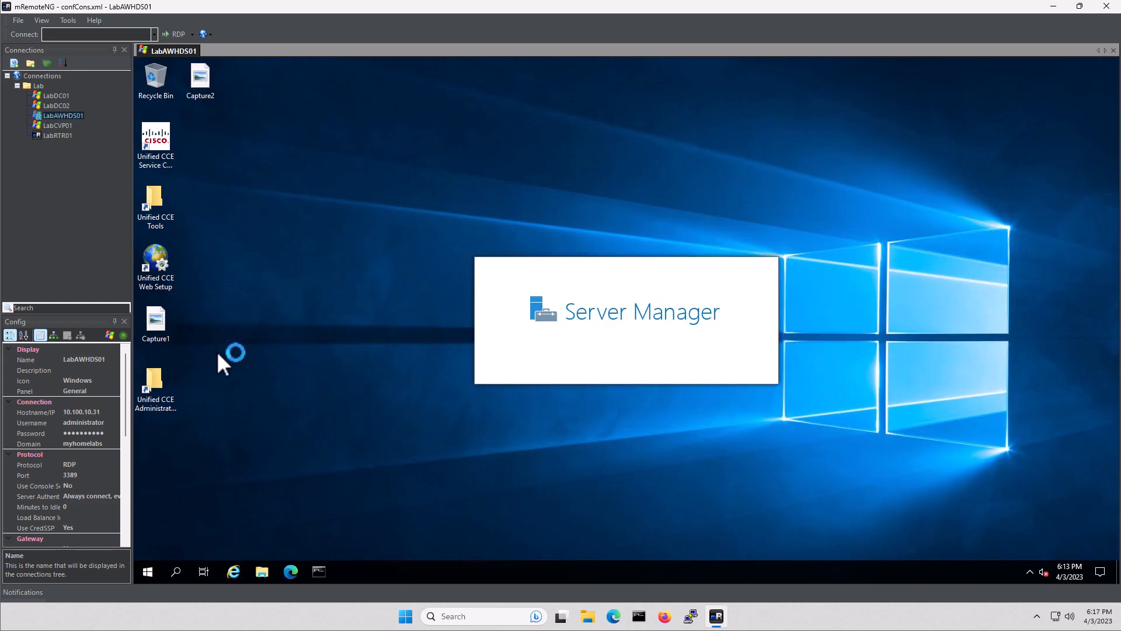
From the Unified CCE Administration Tools folder, launch Configuration Manager after closing Server Manager
click(157, 380)
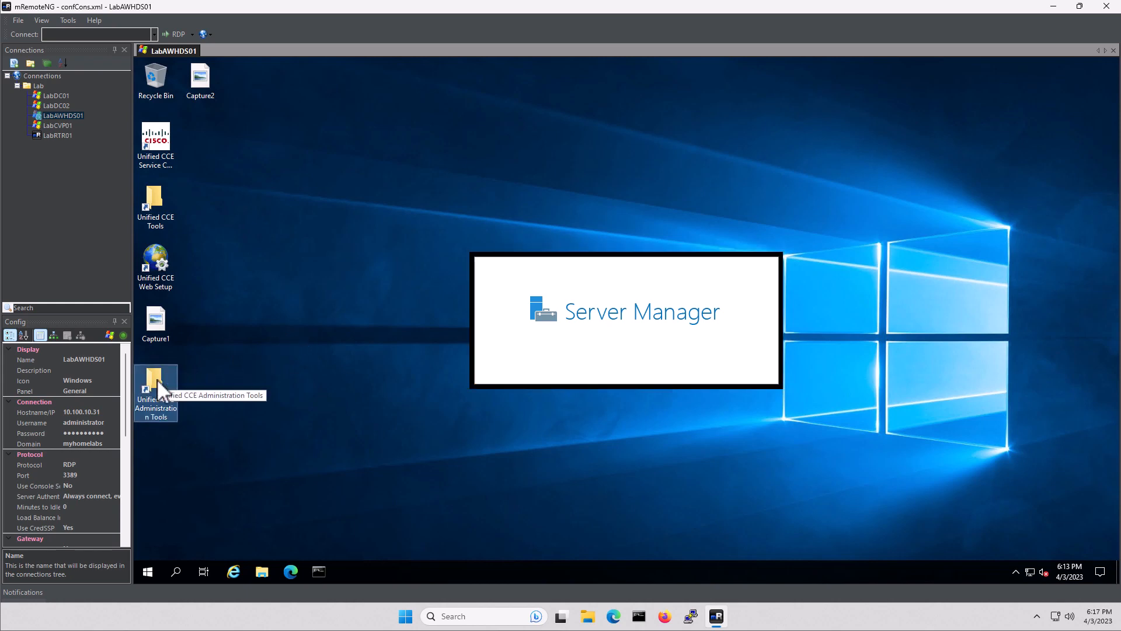
click(188, 372)
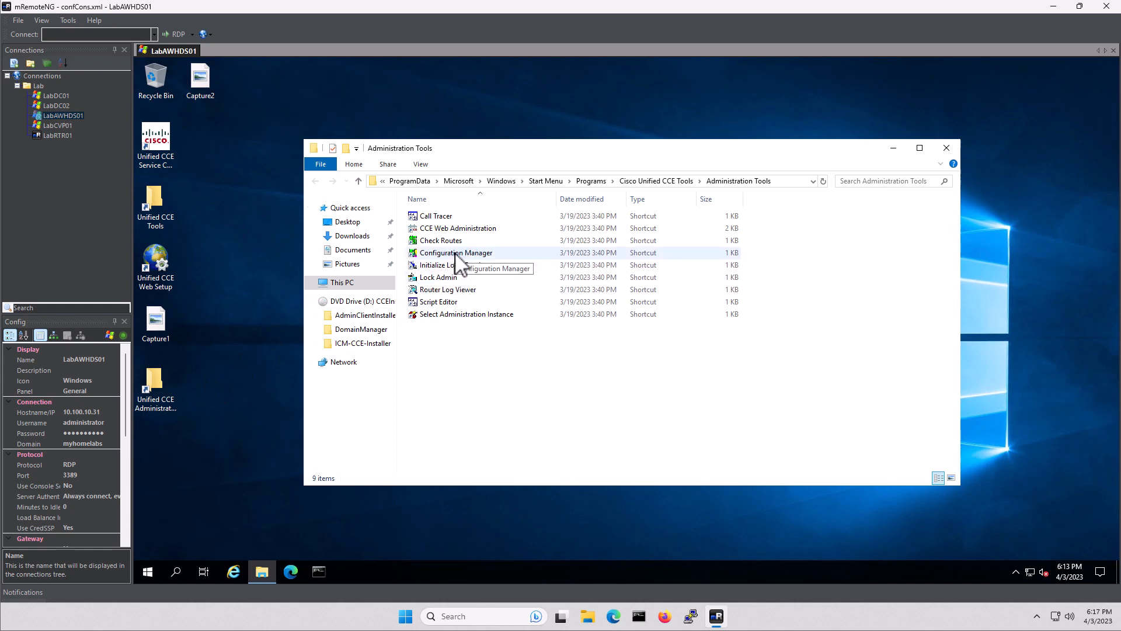
drag(581, 147, 549, 188)
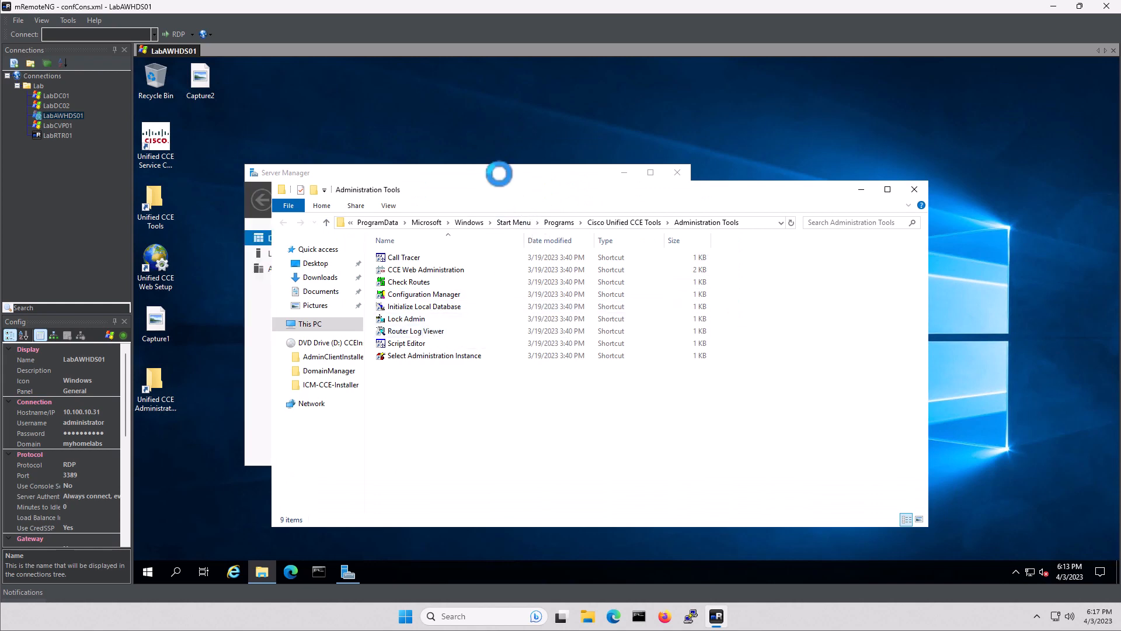
click(679, 180)
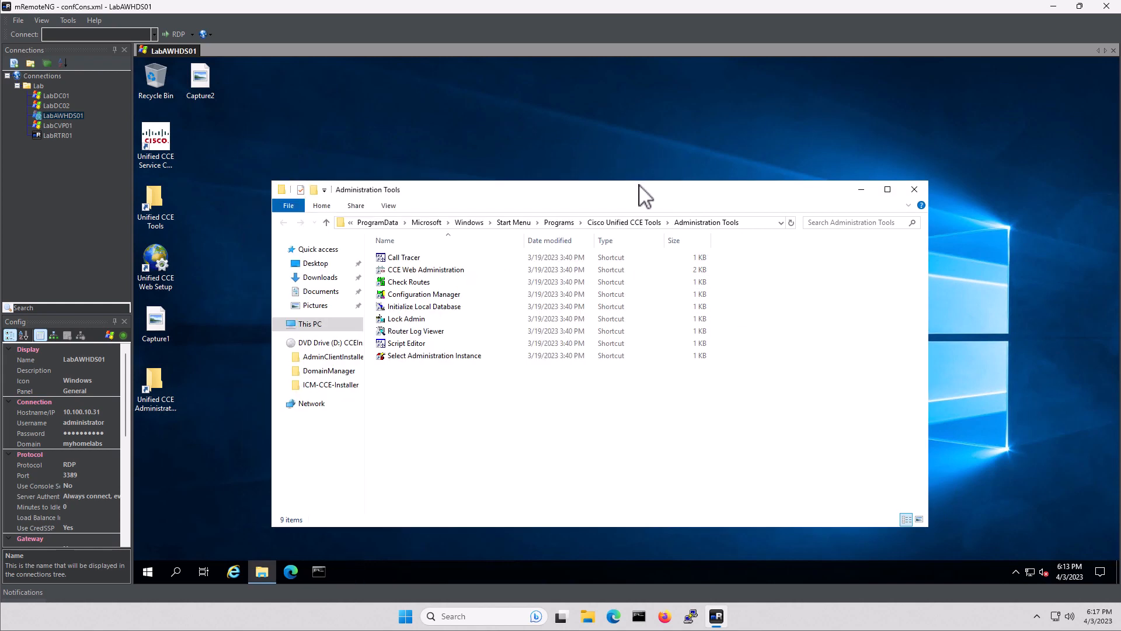
click(421, 295)
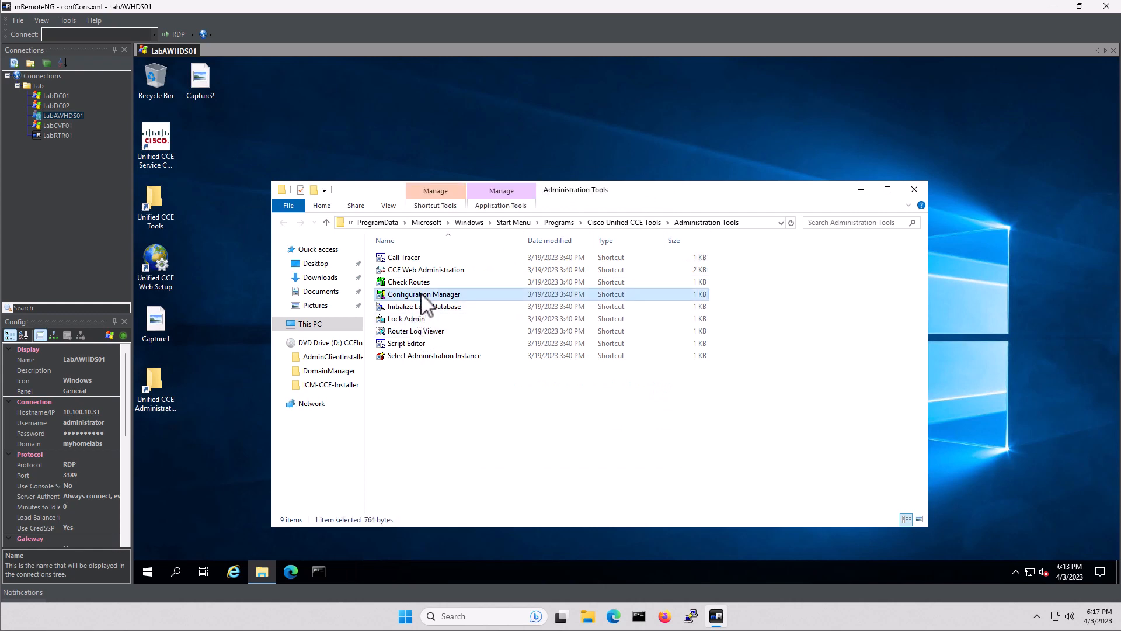
double_click(421, 294)
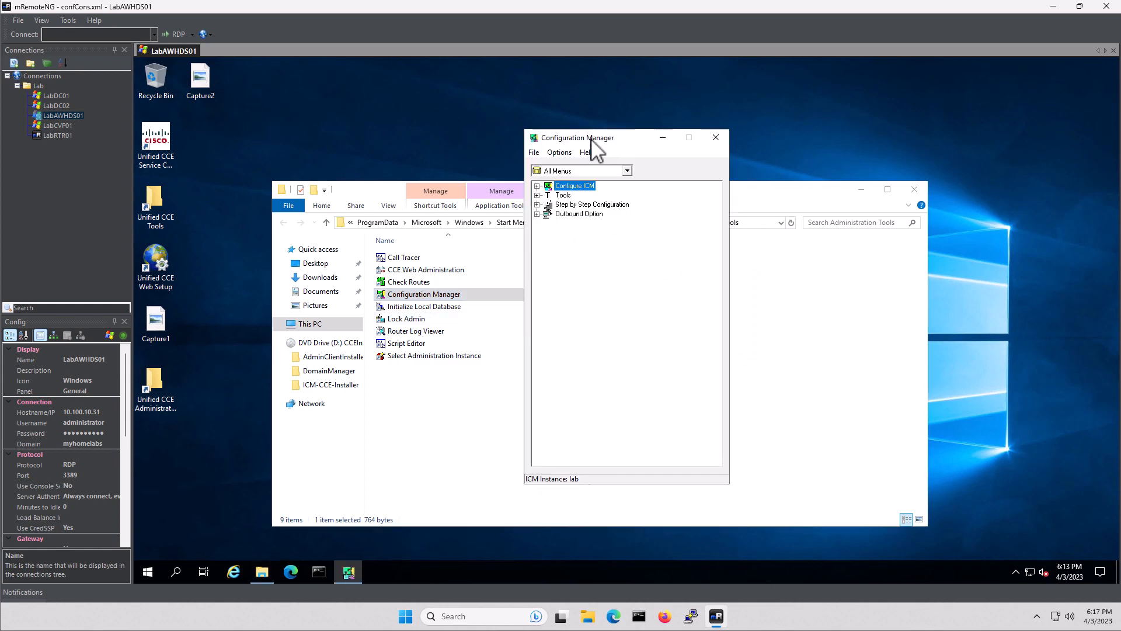
Open System Information under Configure ICM > Enterprise
drag(591, 142, 406, 100)
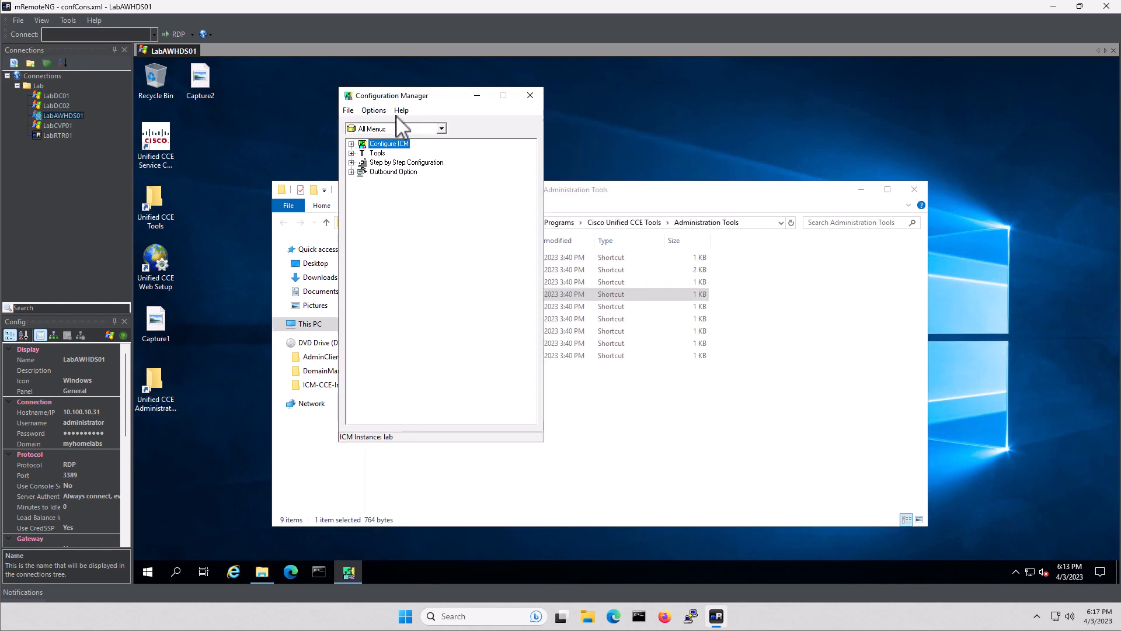
click(351, 143)
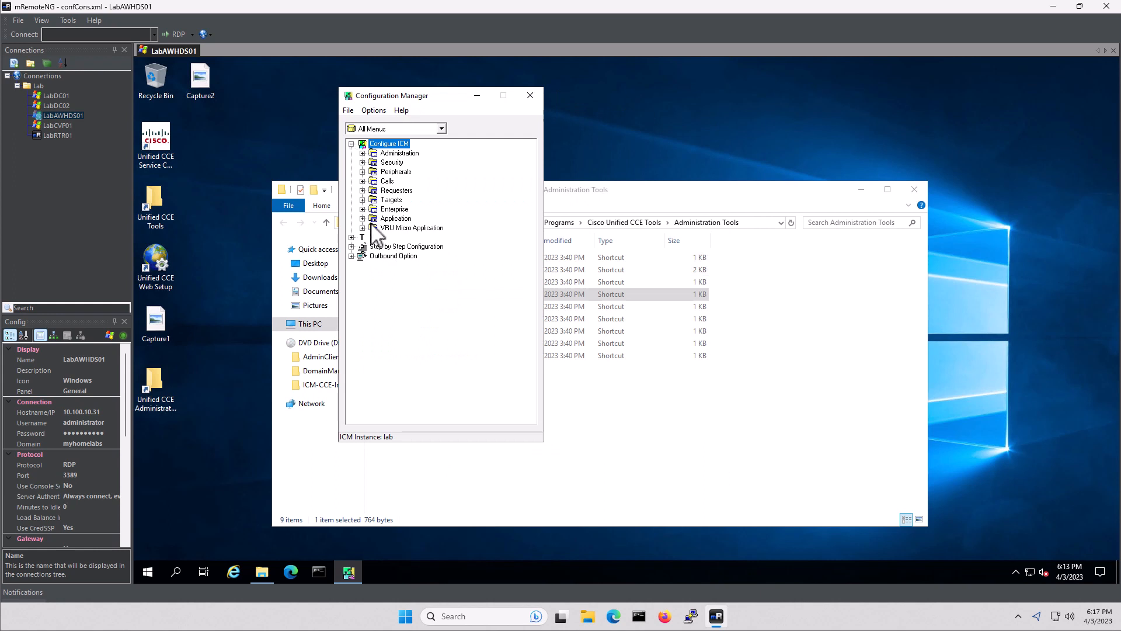
click(362, 209)
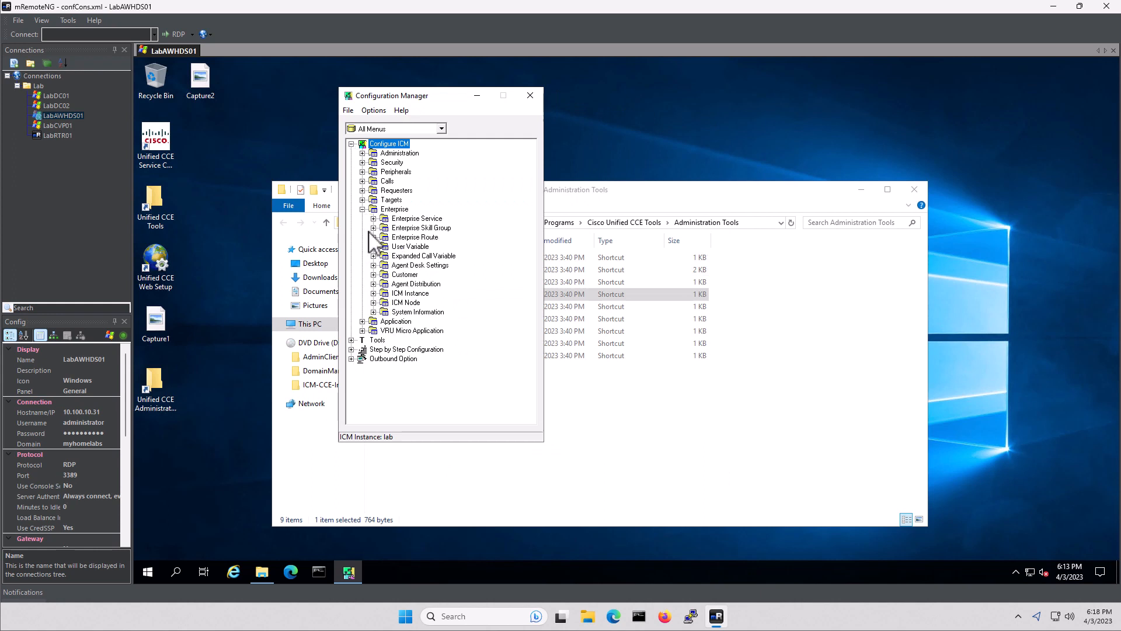
click(373, 312)
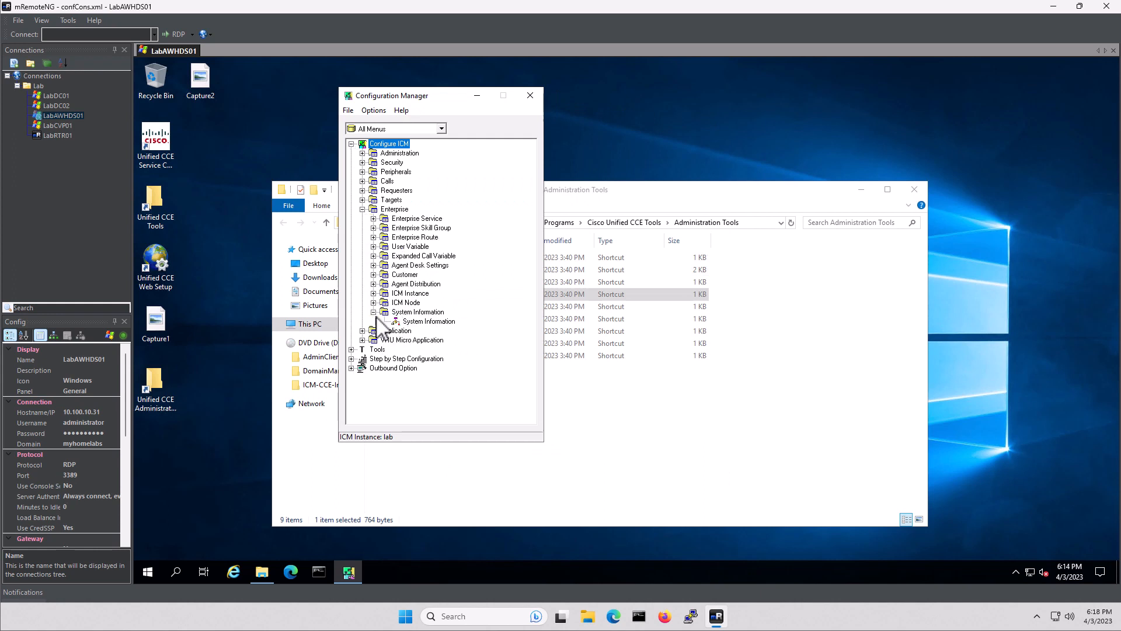
click(424, 322)
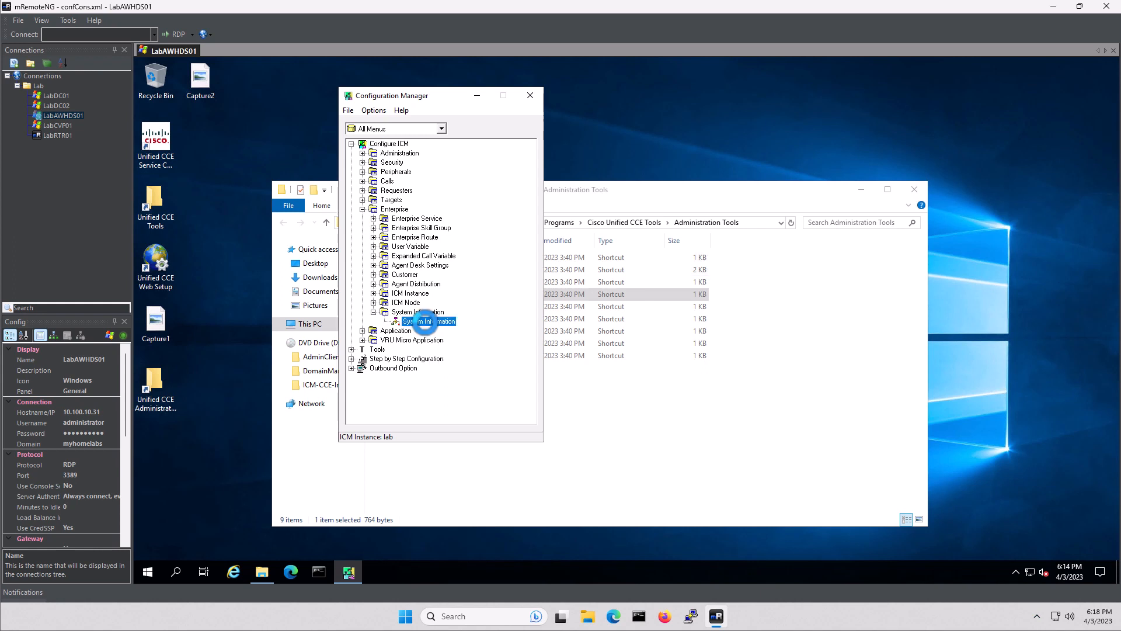
double_click(424, 321)
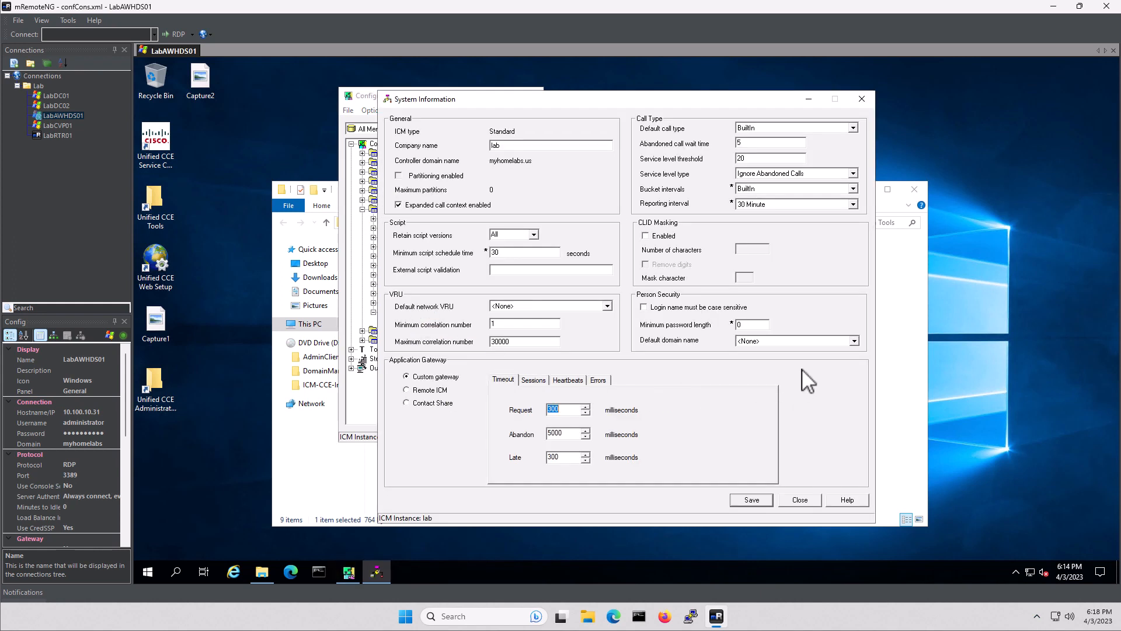
Set default domain MYHOMELABS.US, enable case-sensitive login names, and save the settings
click(768, 340)
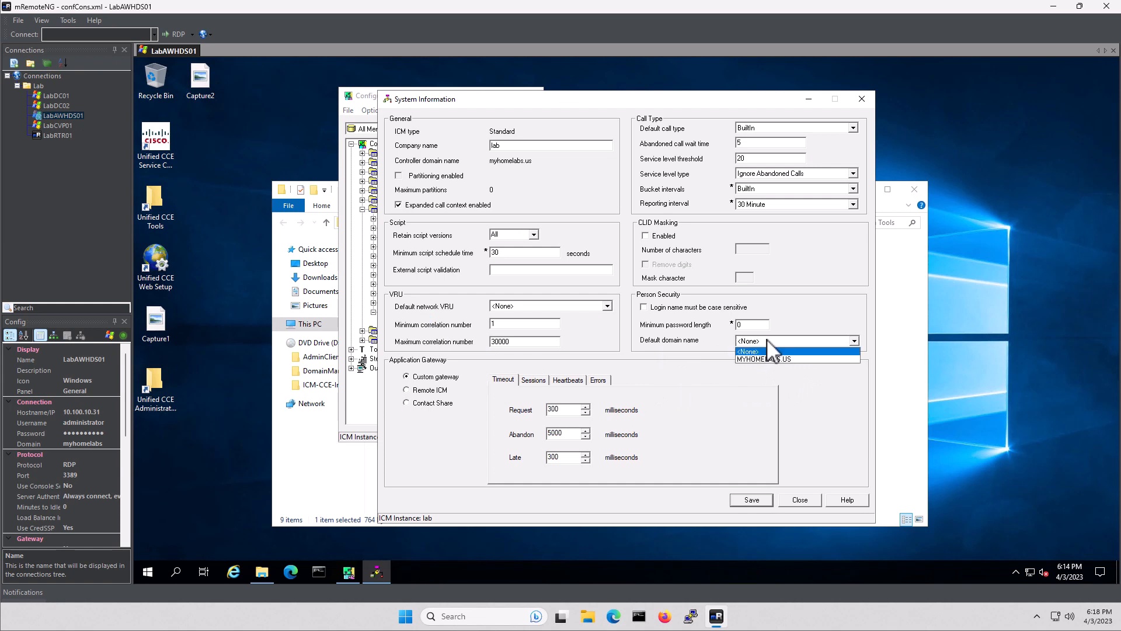
click(764, 359)
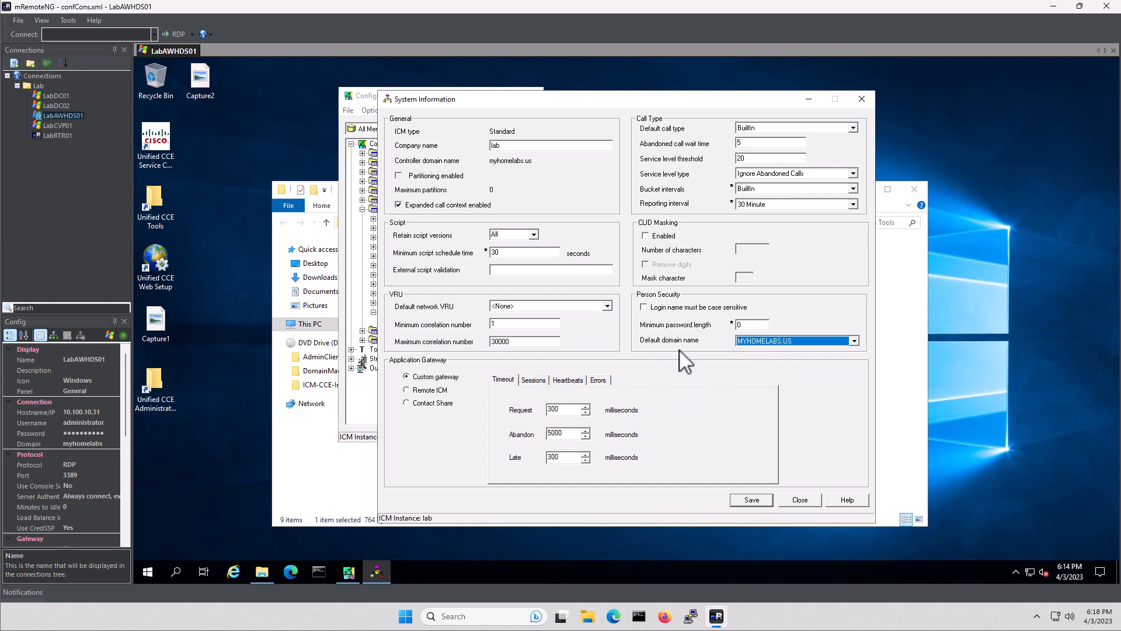
click(645, 307)
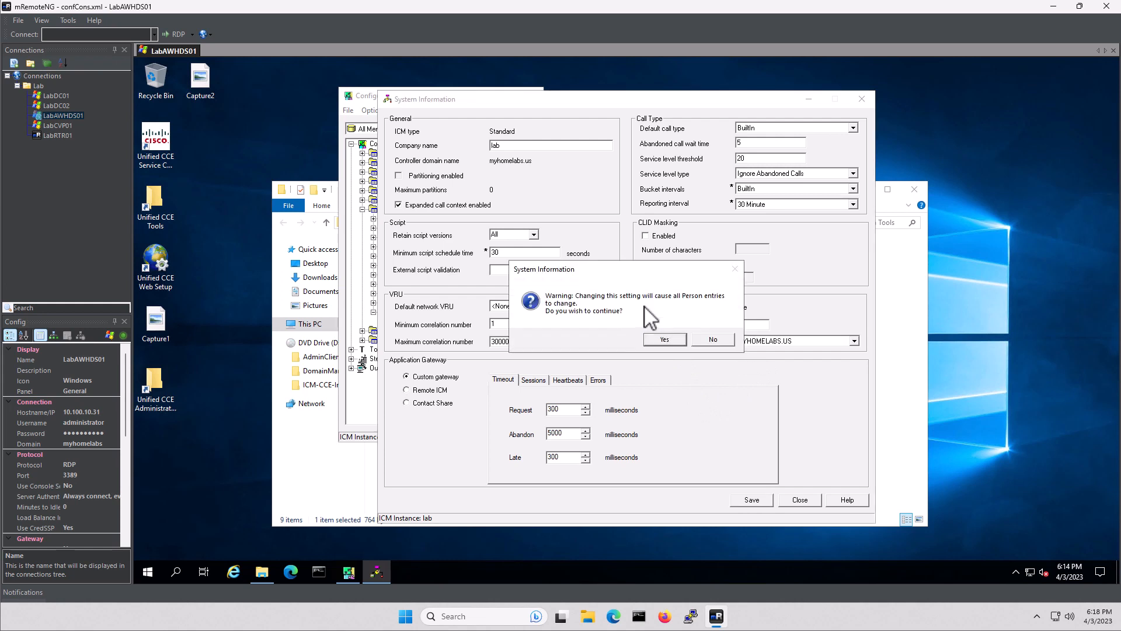
click(663, 338)
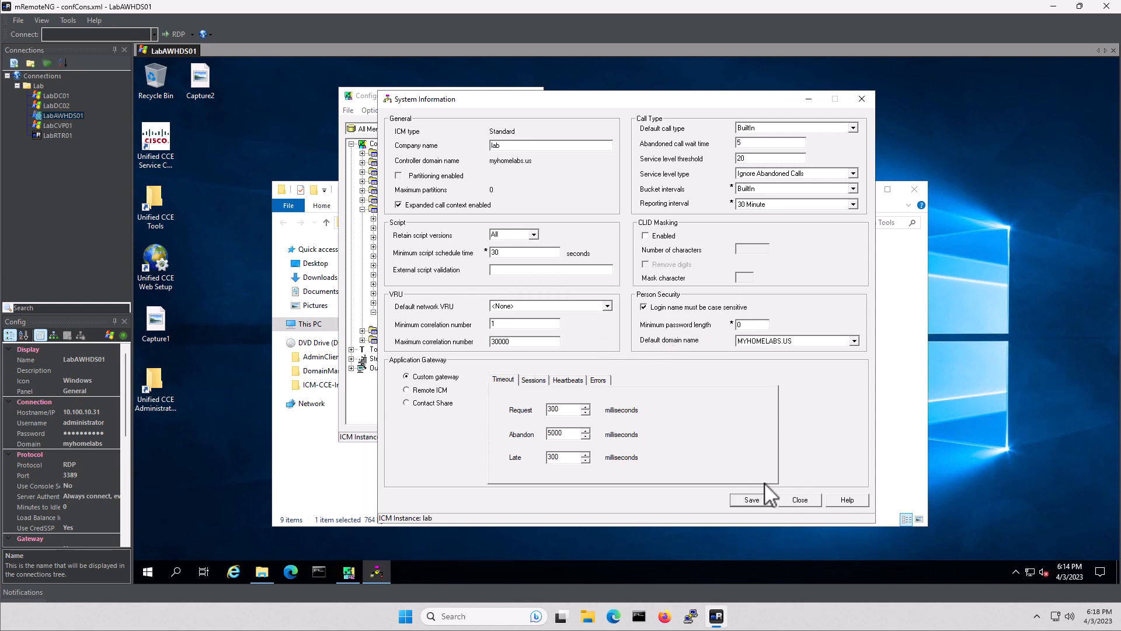
click(752, 501)
click(800, 501)
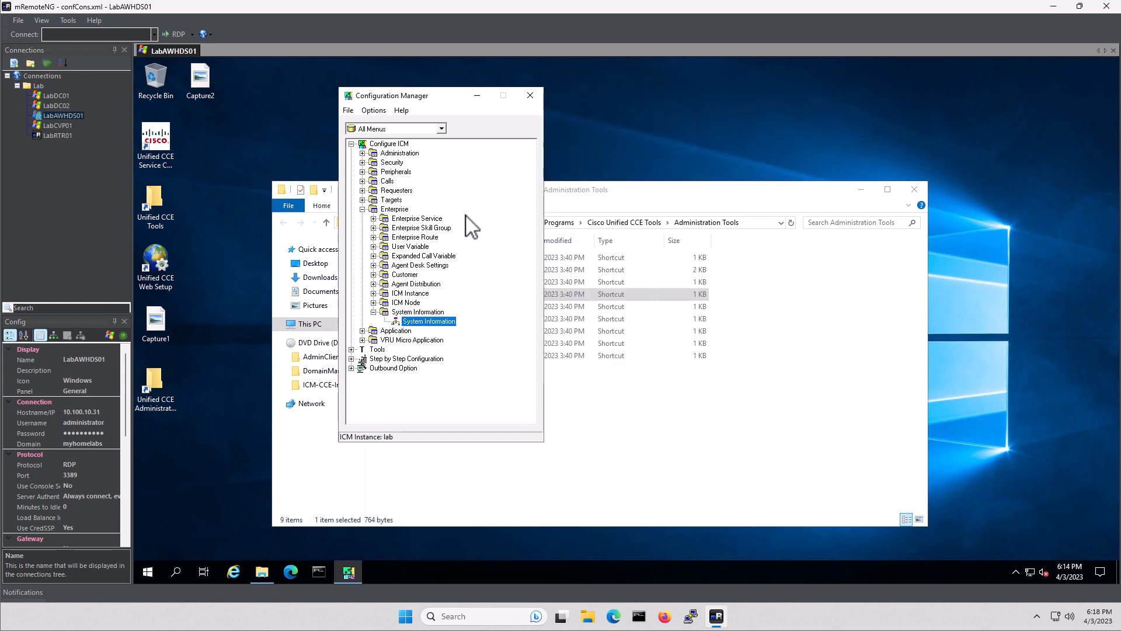
Open PG Explorer under Peripherals > Peripheral, retrieve the gateways and select PG1
click(362, 172)
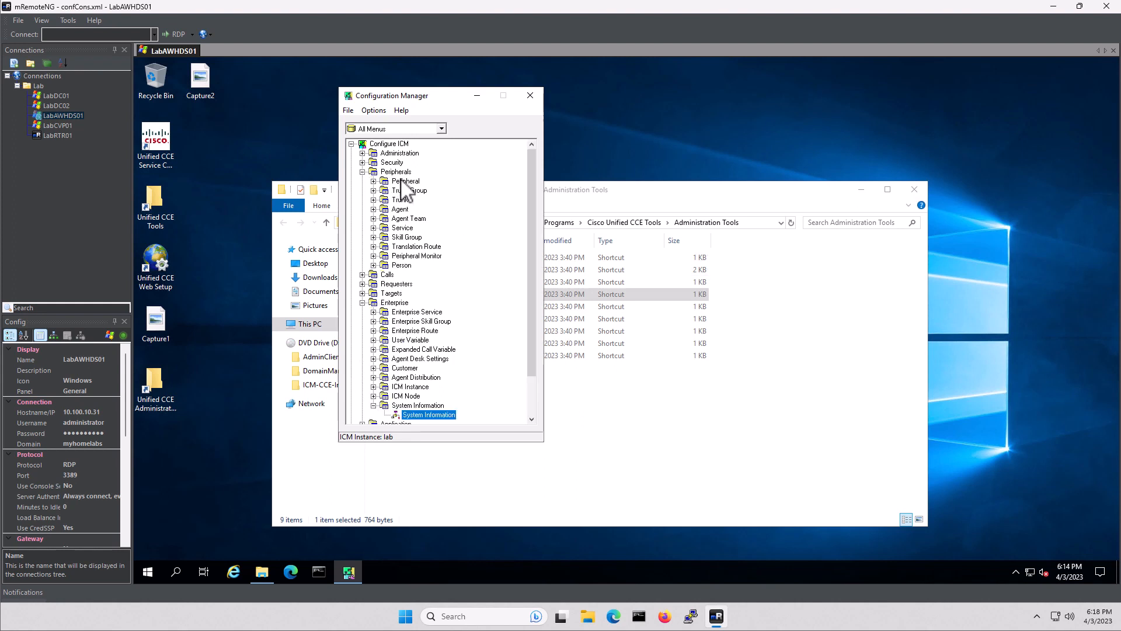
click(373, 181)
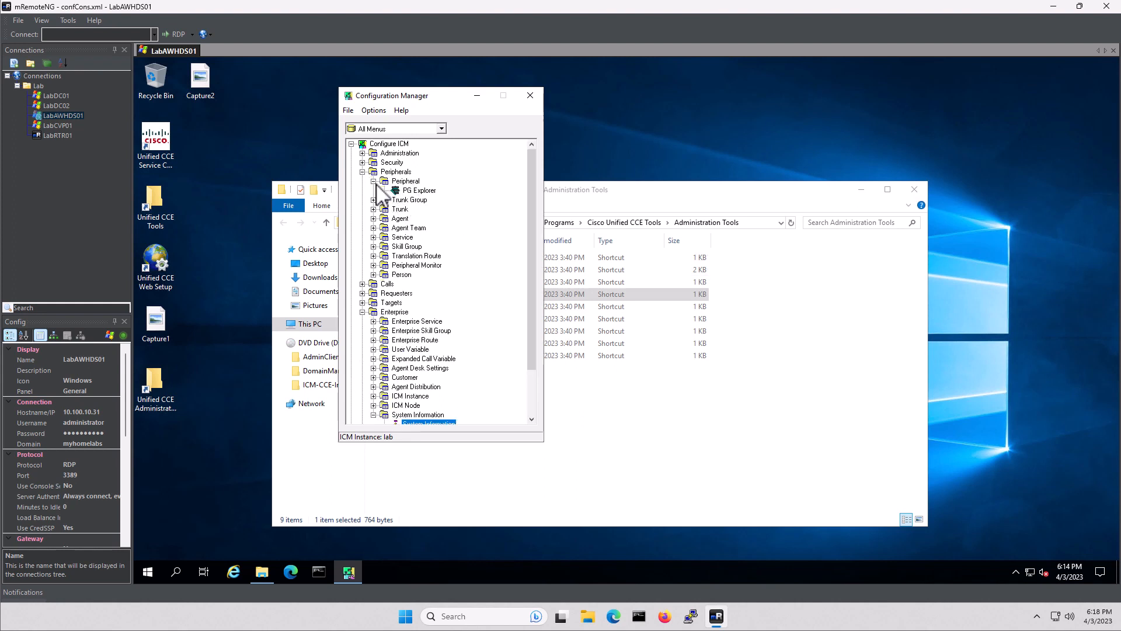
click(416, 191)
double_click(416, 191)
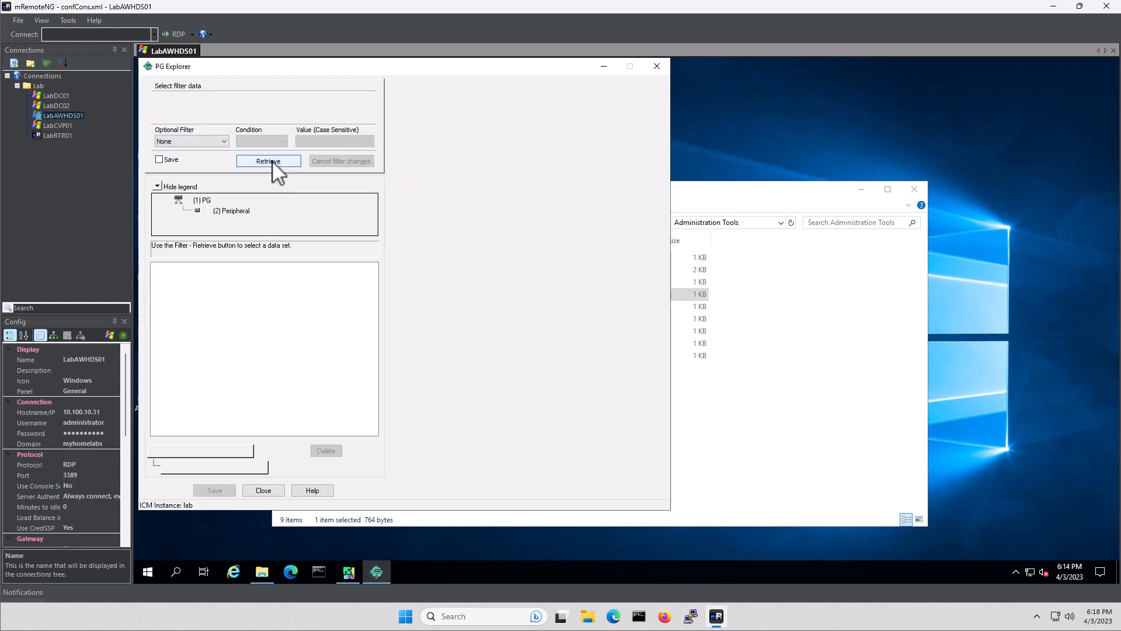
click(271, 162)
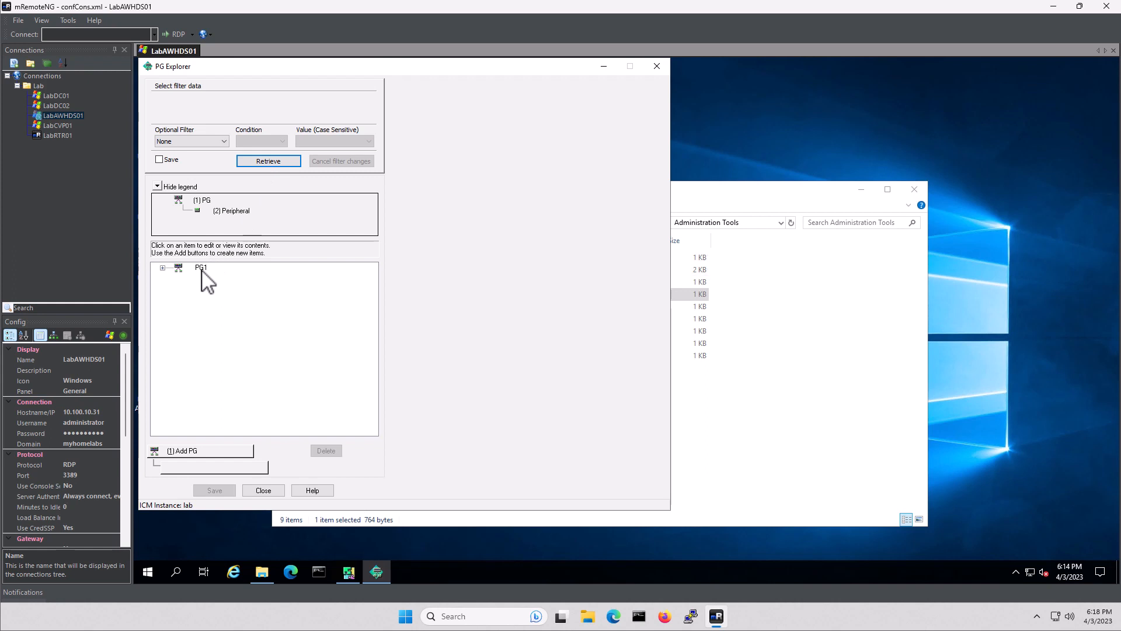
click(201, 268)
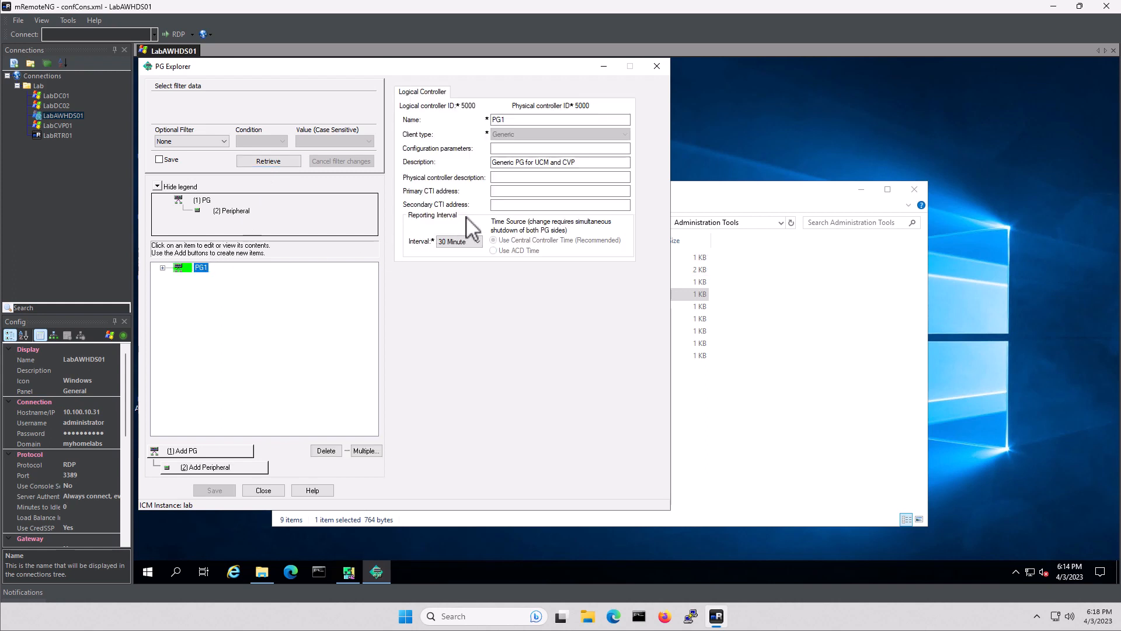
Set PG1's primary CTI address to 10.100.10.31:42027 and save
click(519, 192)
text(10.100.)
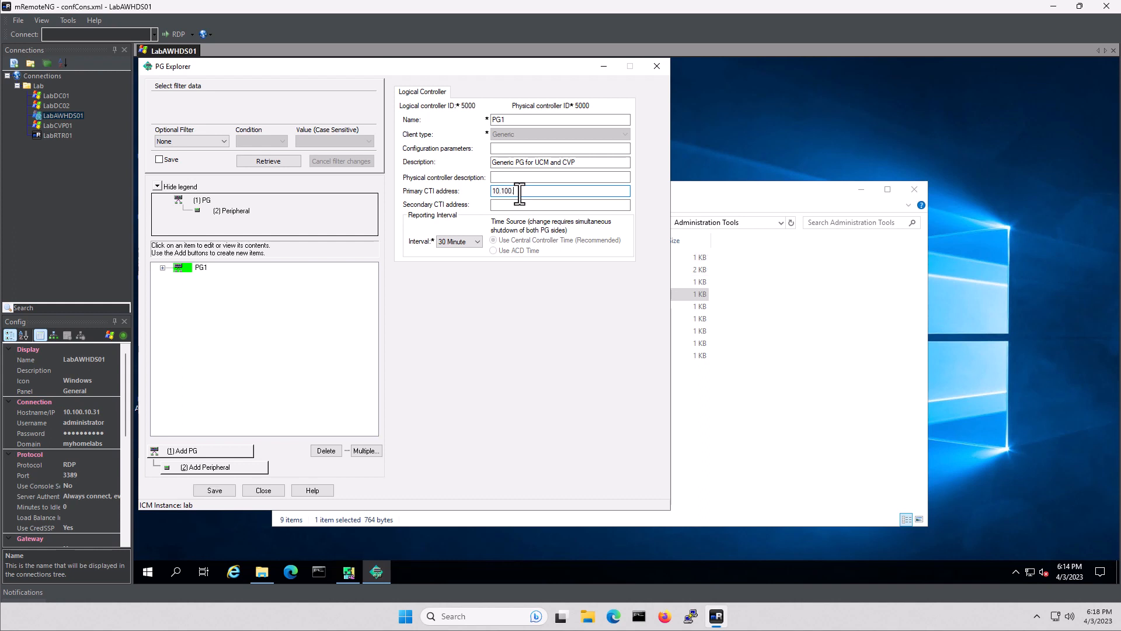
text(10.31:42027)
click(215, 490)
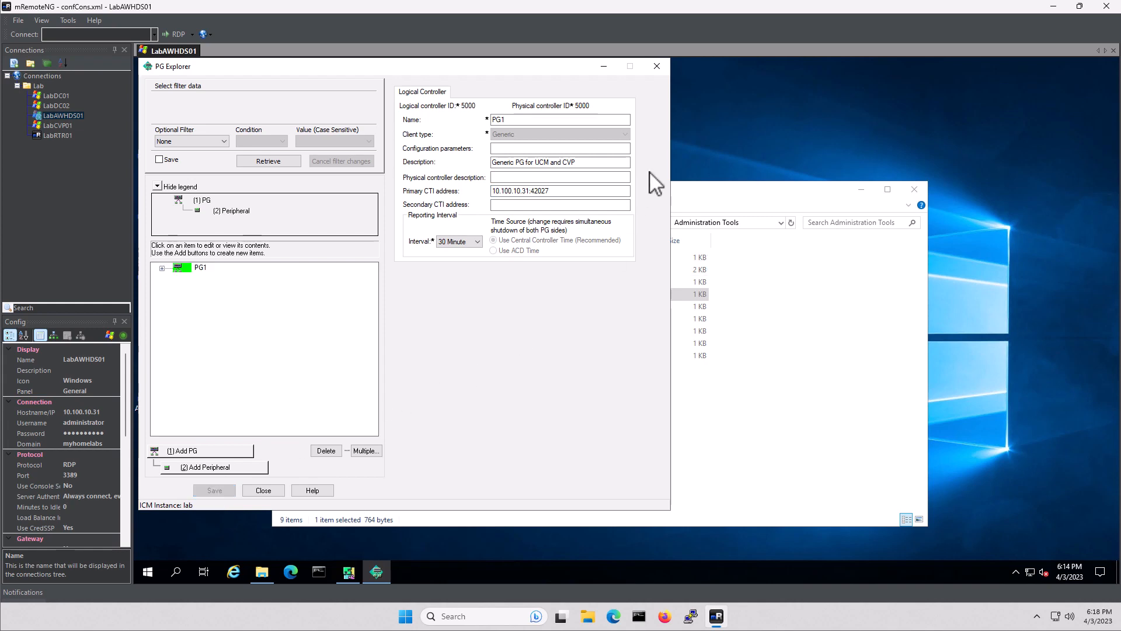
click(657, 66)
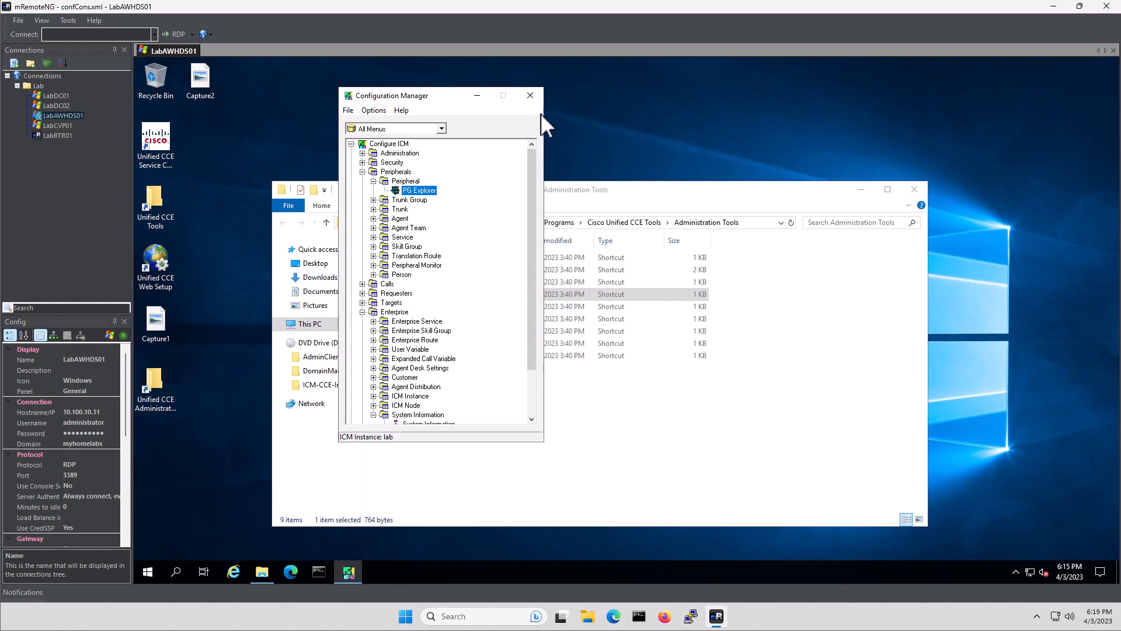
Close Configuration Manager and the Administration Tools folder window
click(530, 95)
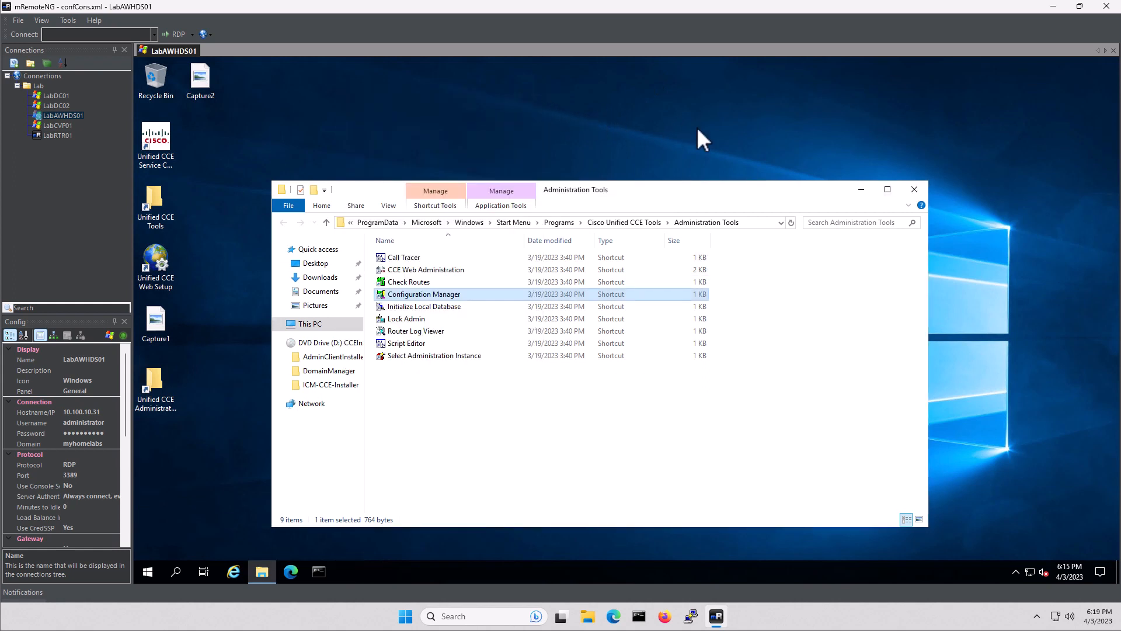
click(916, 189)
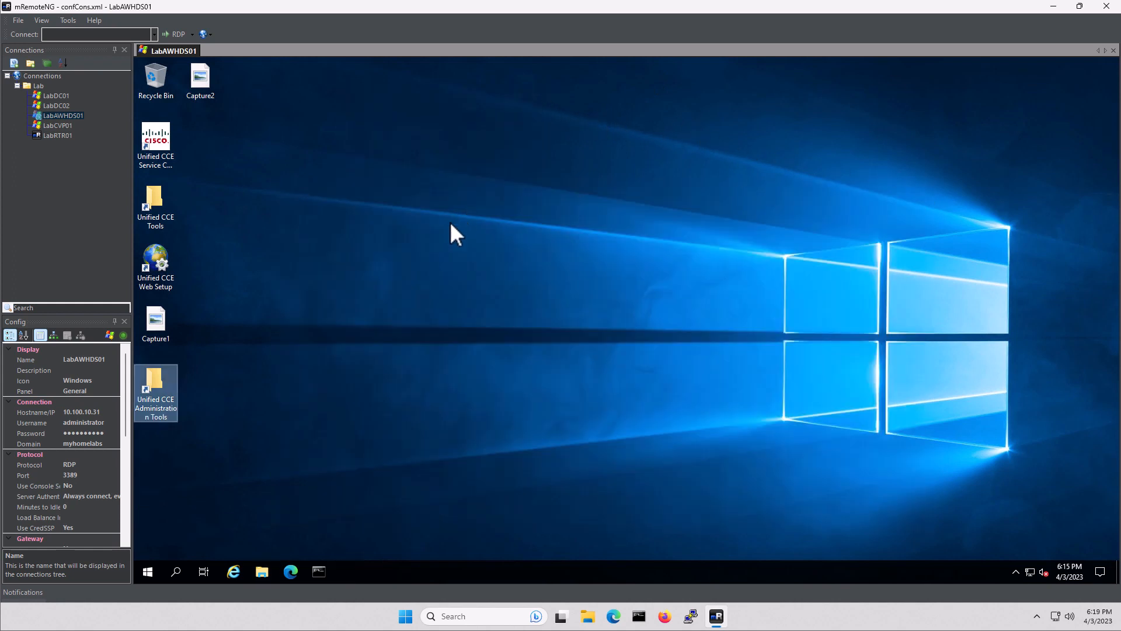
click(405, 263)
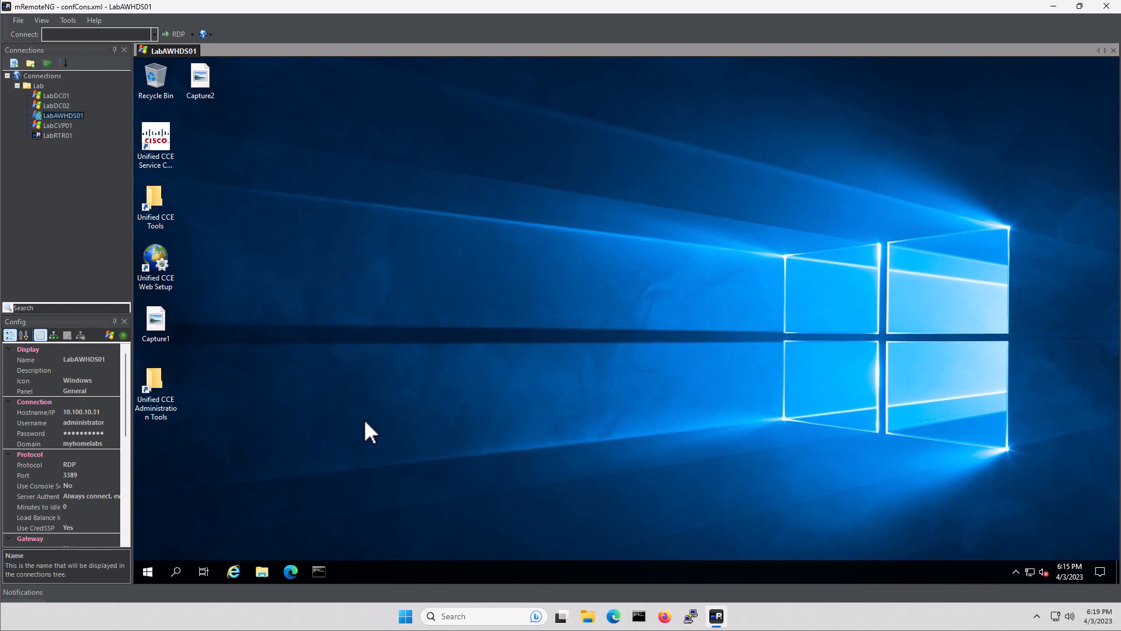
click(292, 571)
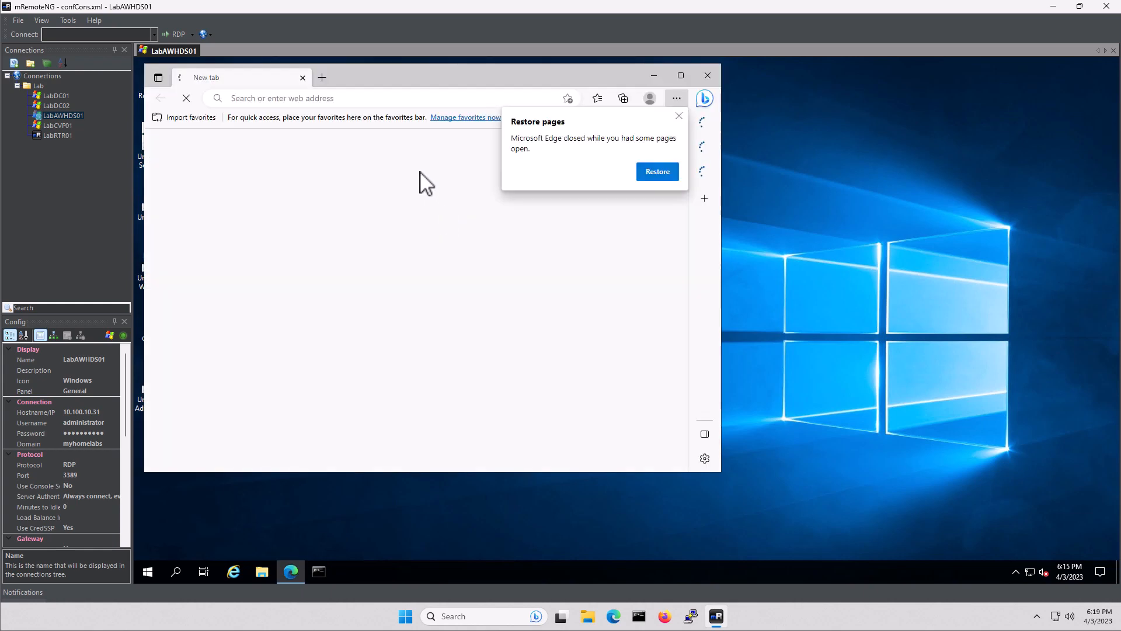
click(679, 116)
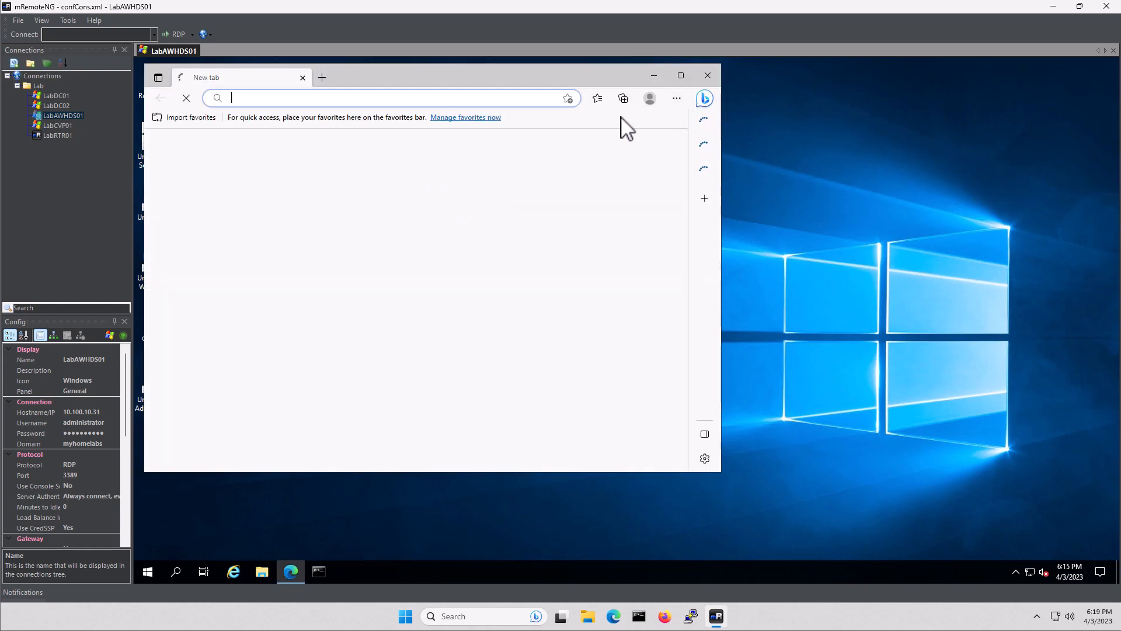
click(401, 99)
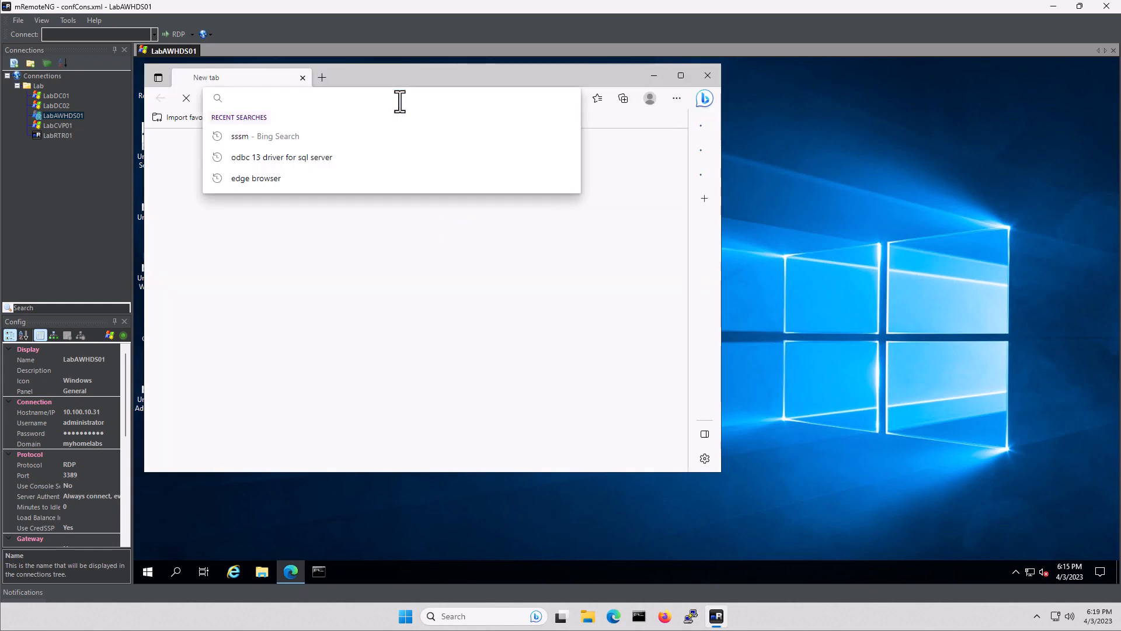
text(https://10.10)
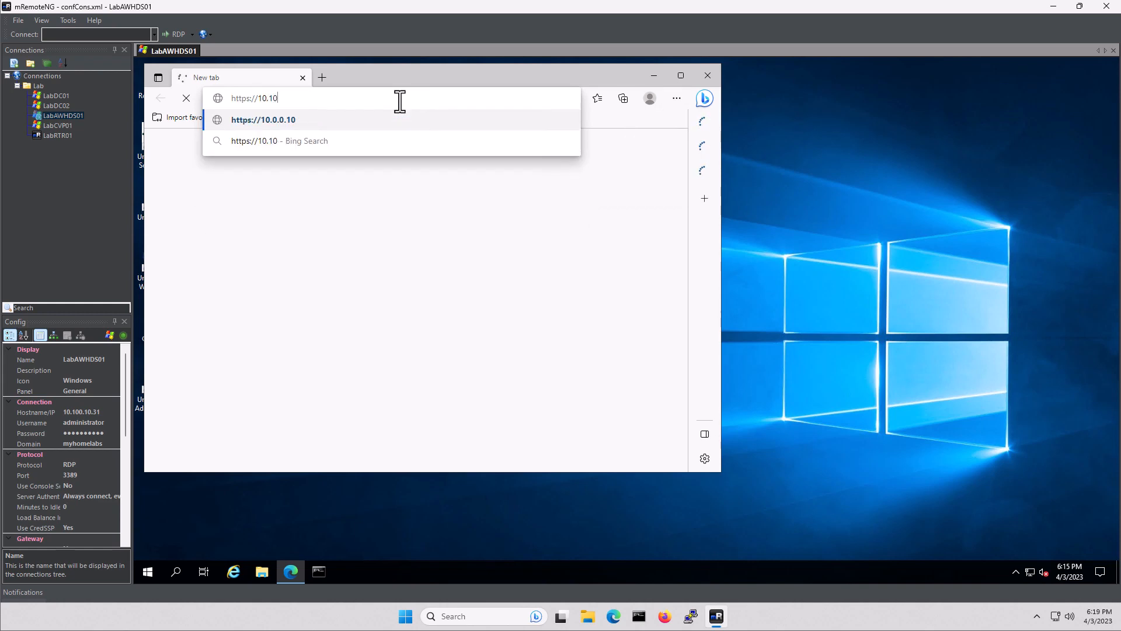
text(0.10.21/)
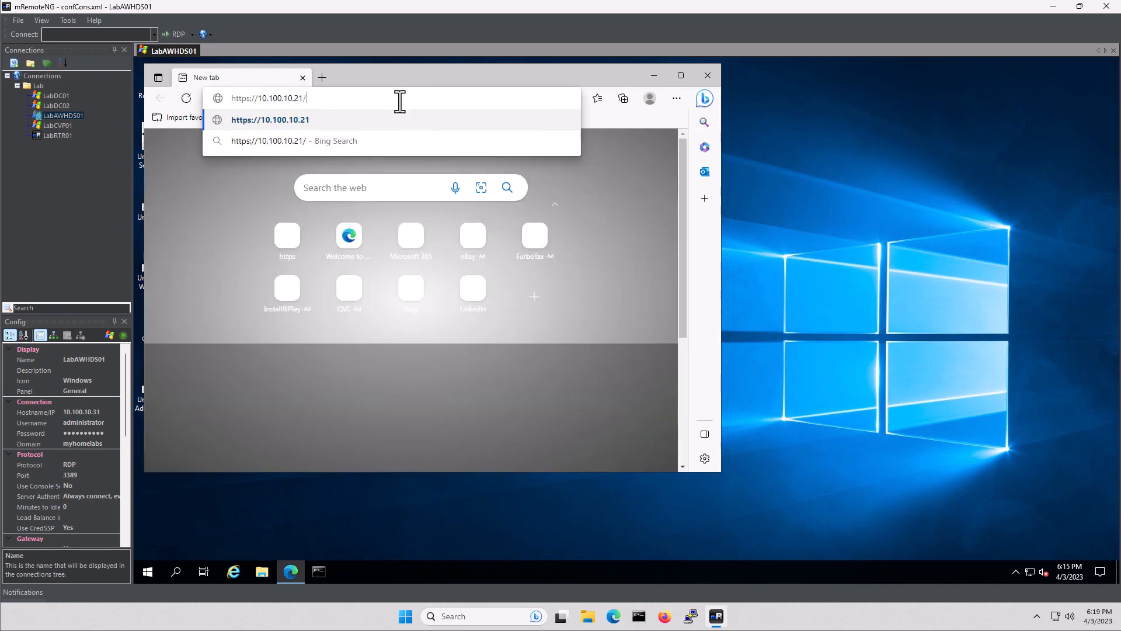
text(ccm)
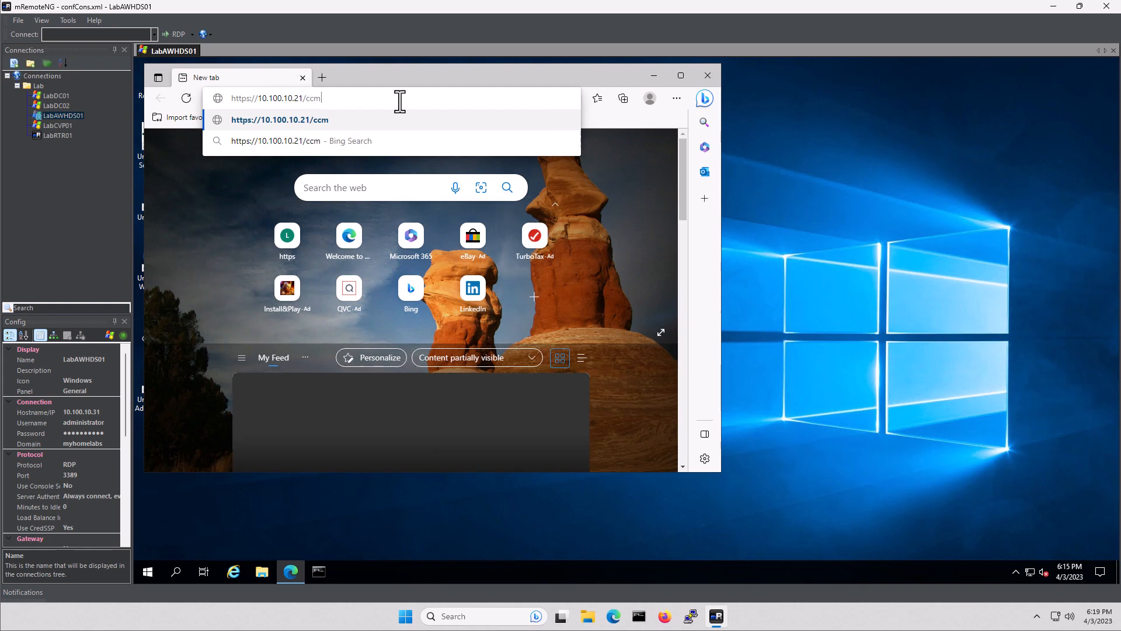
text(admin)
key(Return)
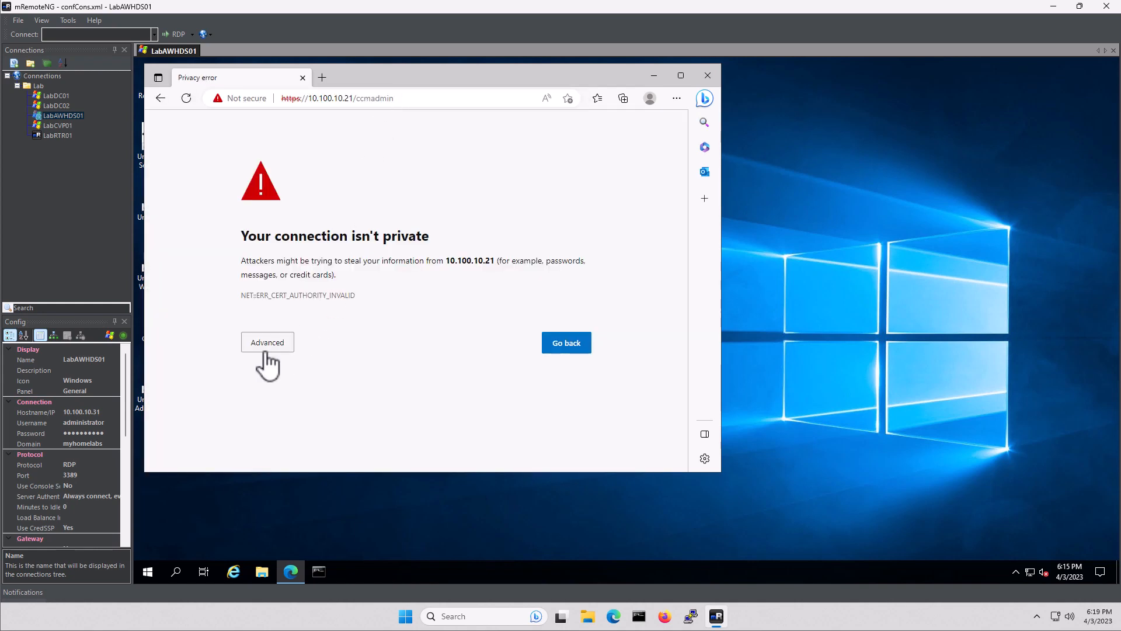
click(266, 348)
Continue past the certificate warning and sign in with the administrator username and password
click(275, 433)
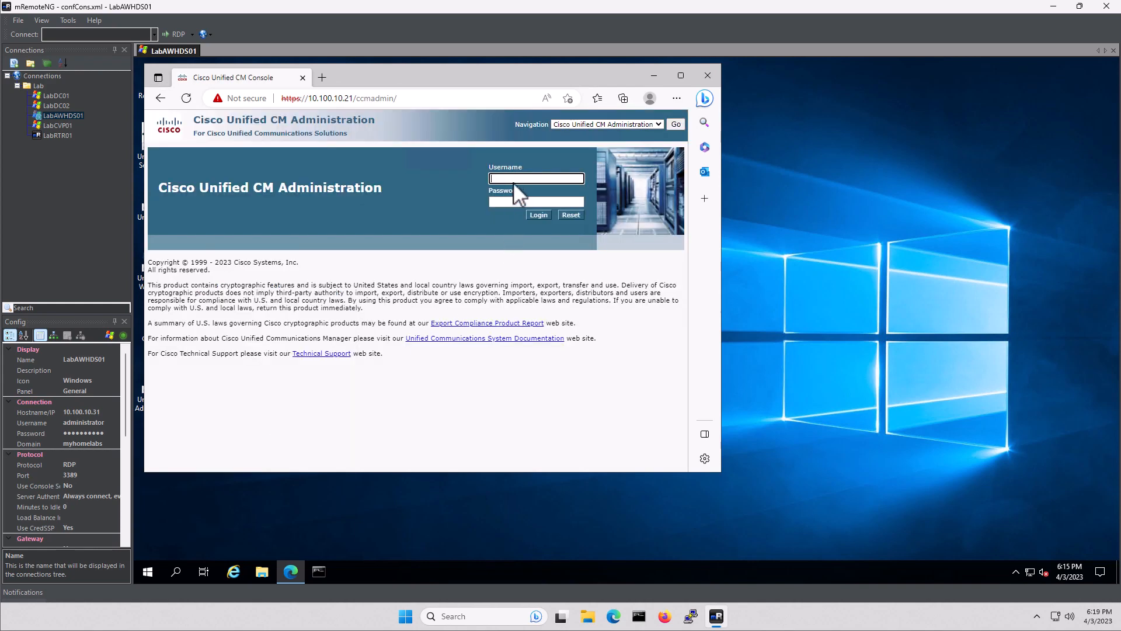
text(admin)
key(Tab)
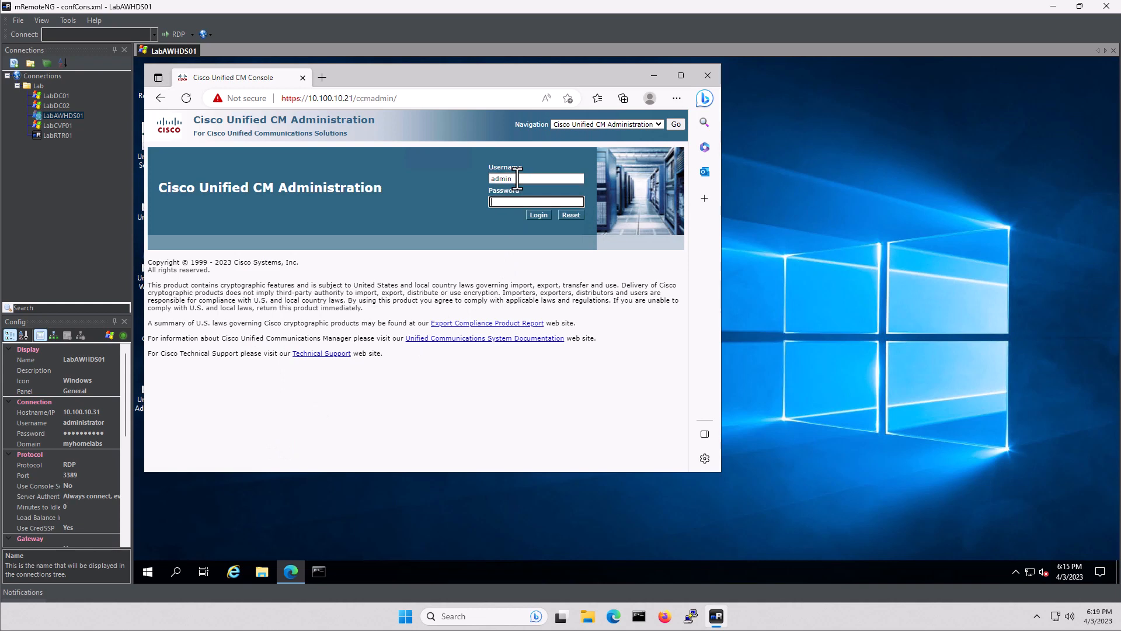
text(a••••)
key(Tab)
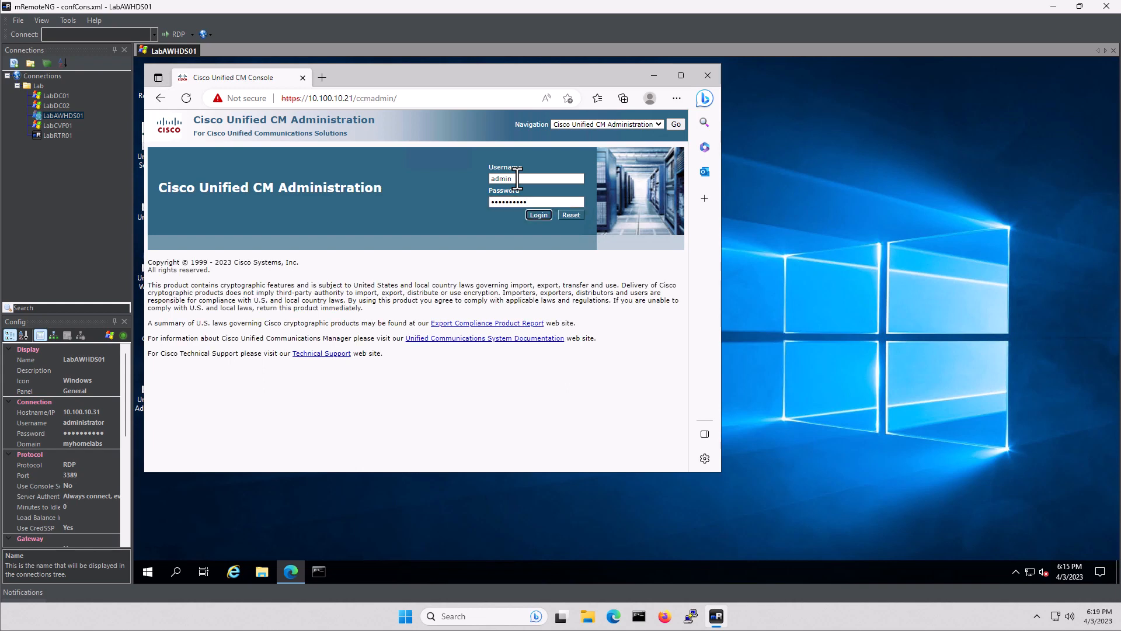
key(Return)
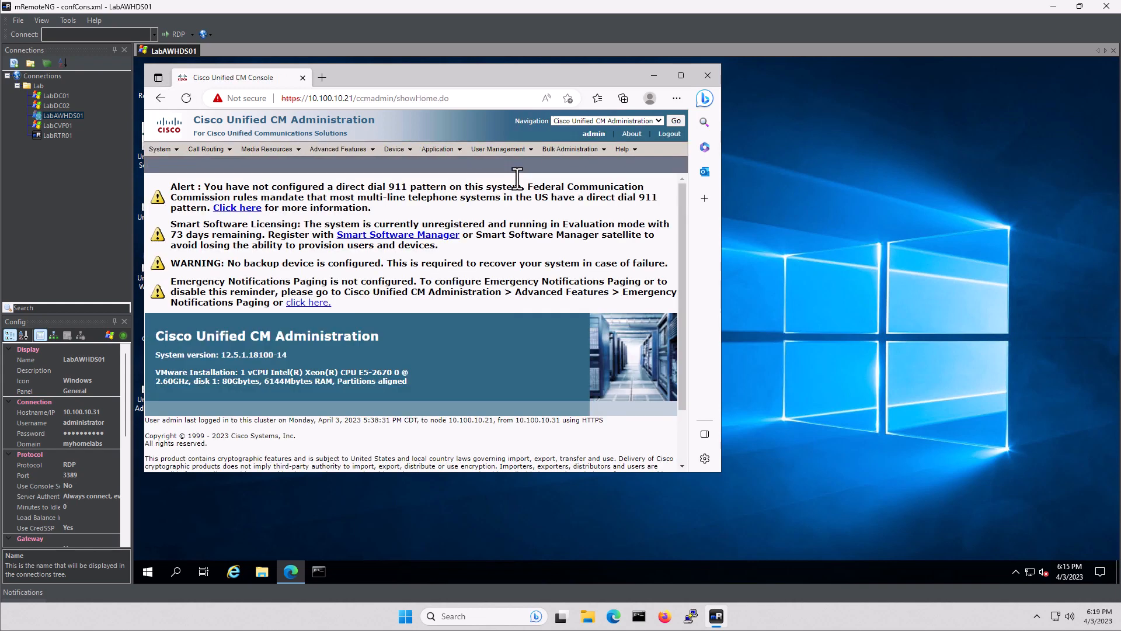
List all downloadable plugins from Application > Plugins
mouse_move(444, 152)
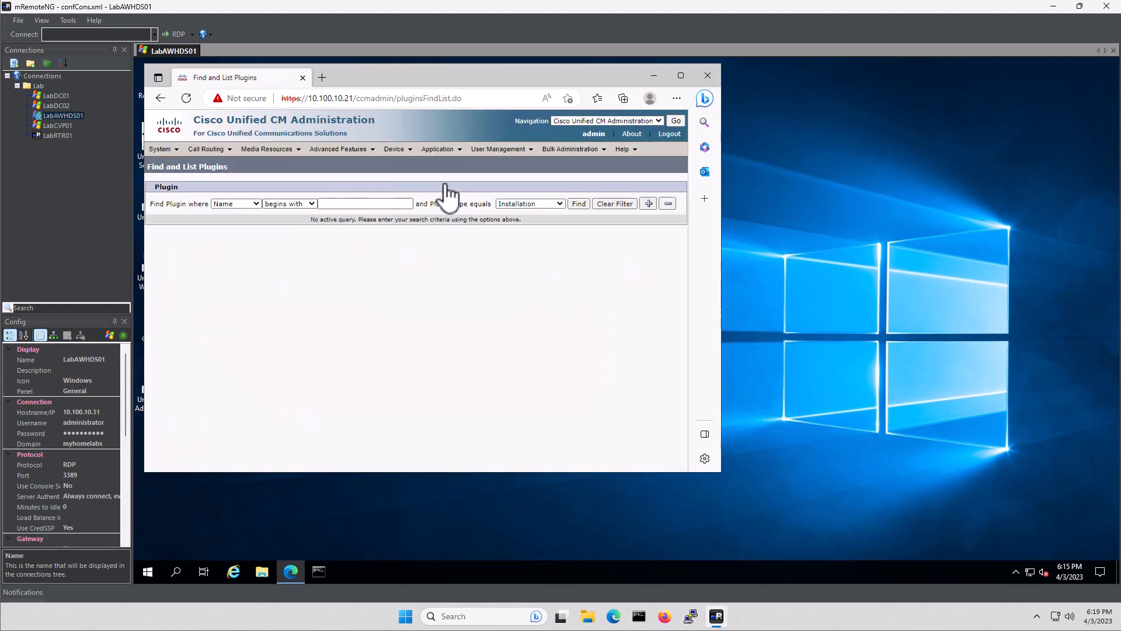
click(578, 203)
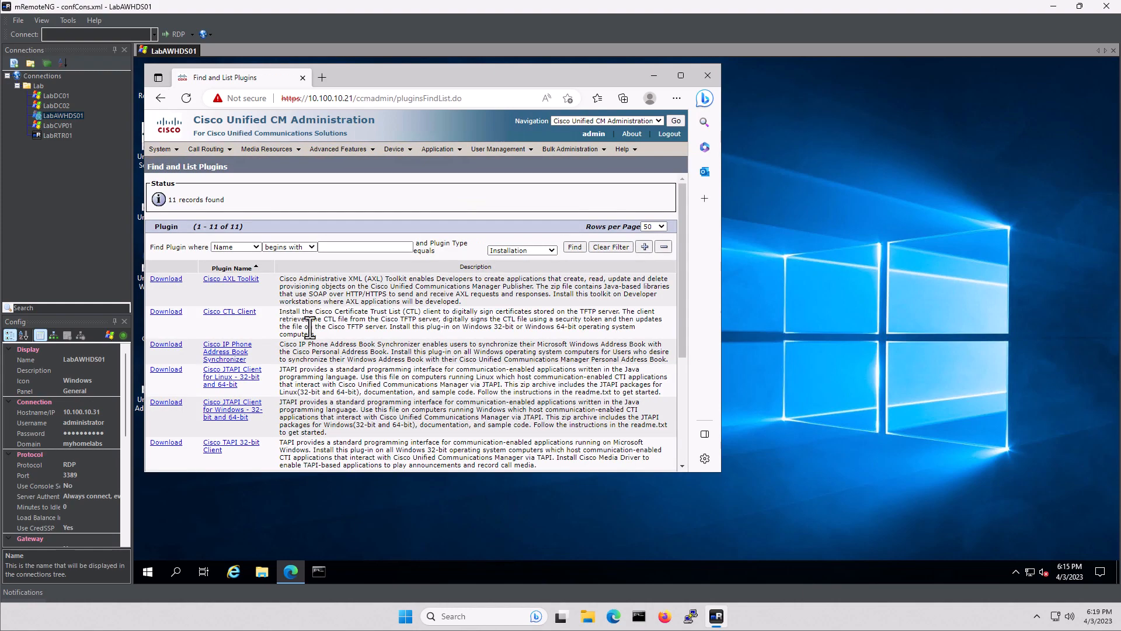
scroll(312, 330, down, 3)
scroll(314, 331, down, 3)
scroll(314, 332, up, 3)
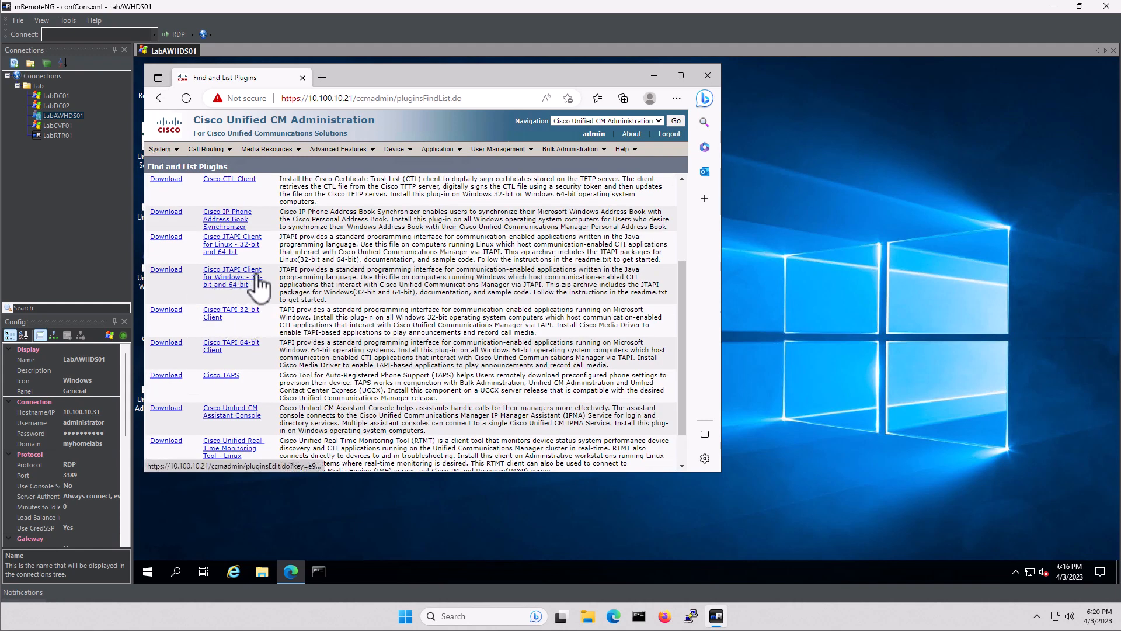
Download Cisco JTAPI Client for Windows and open CiscoJTAPIWindows.zip
click(166, 269)
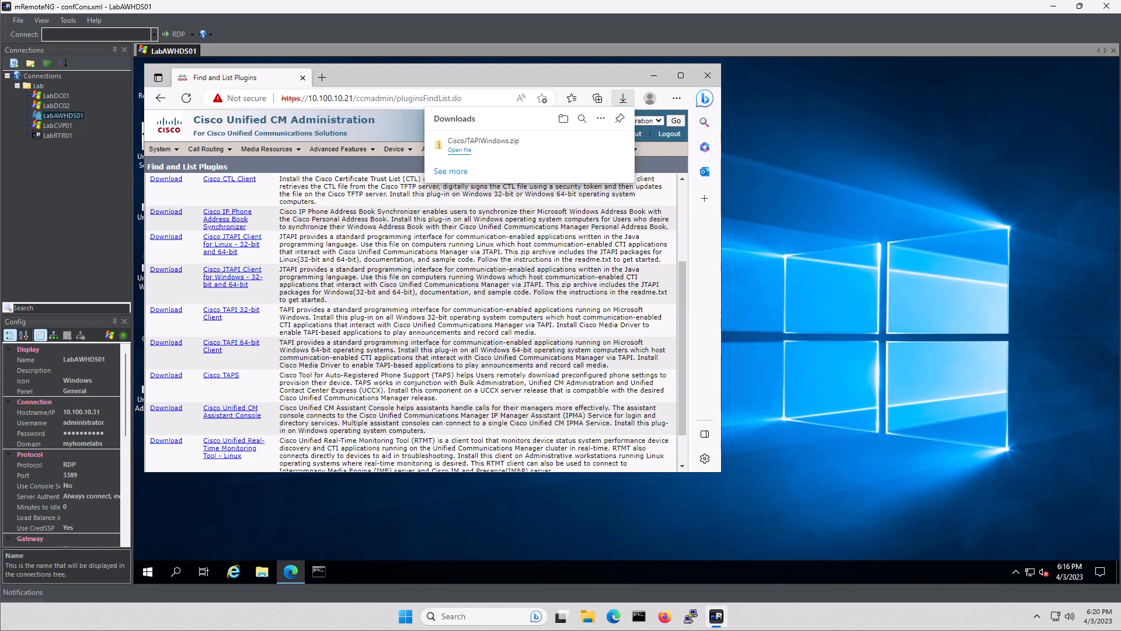
click(463, 151)
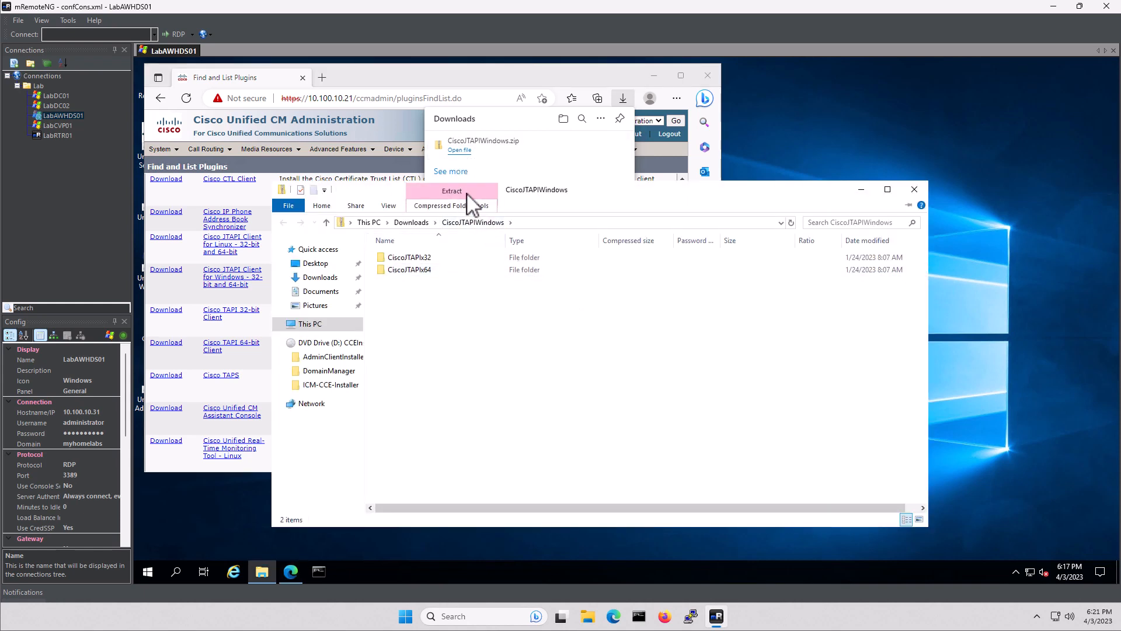
Extract all of CiscoJTAPIWindows.zip to the default CiscoJTAPIWindows folder under Downloads
right_click(464, 194)
click(464, 195)
click(465, 197)
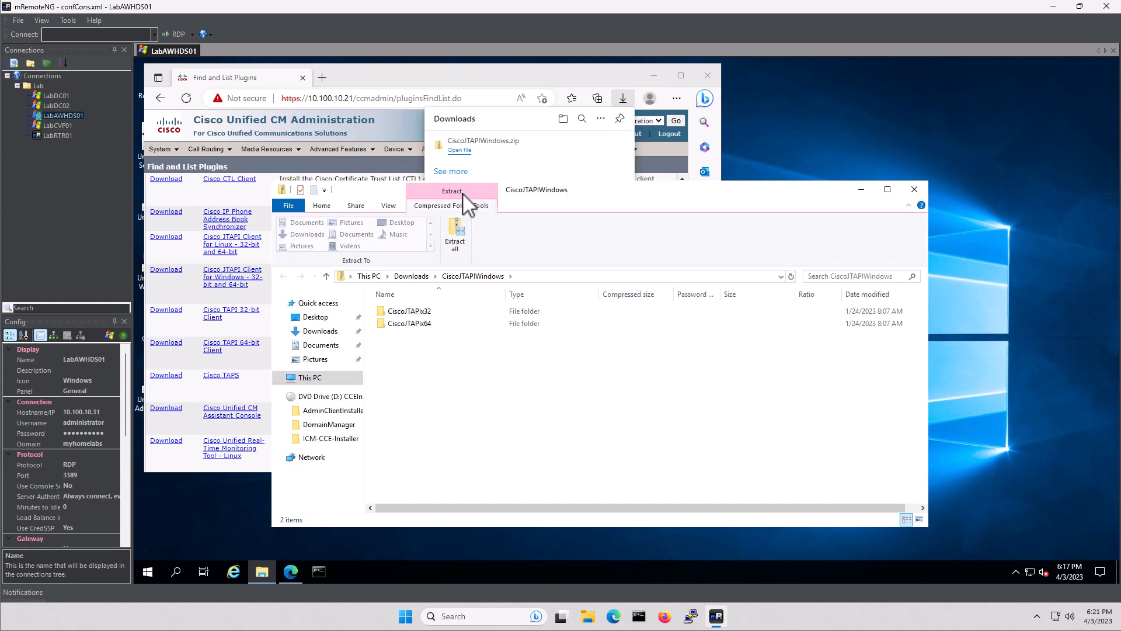
click(462, 239)
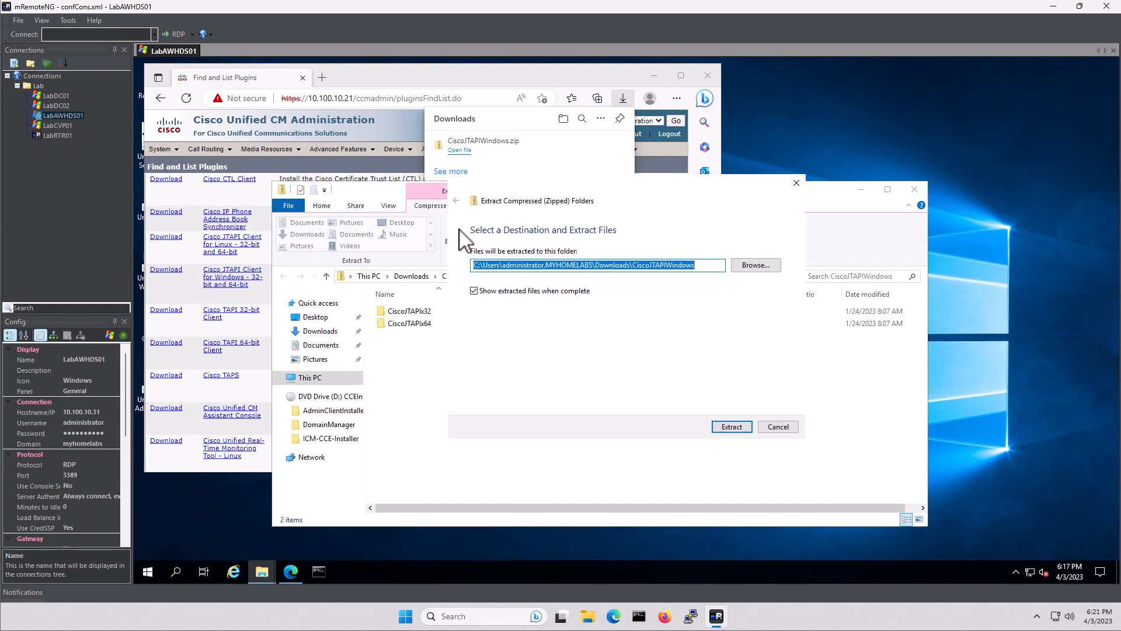
click(734, 426)
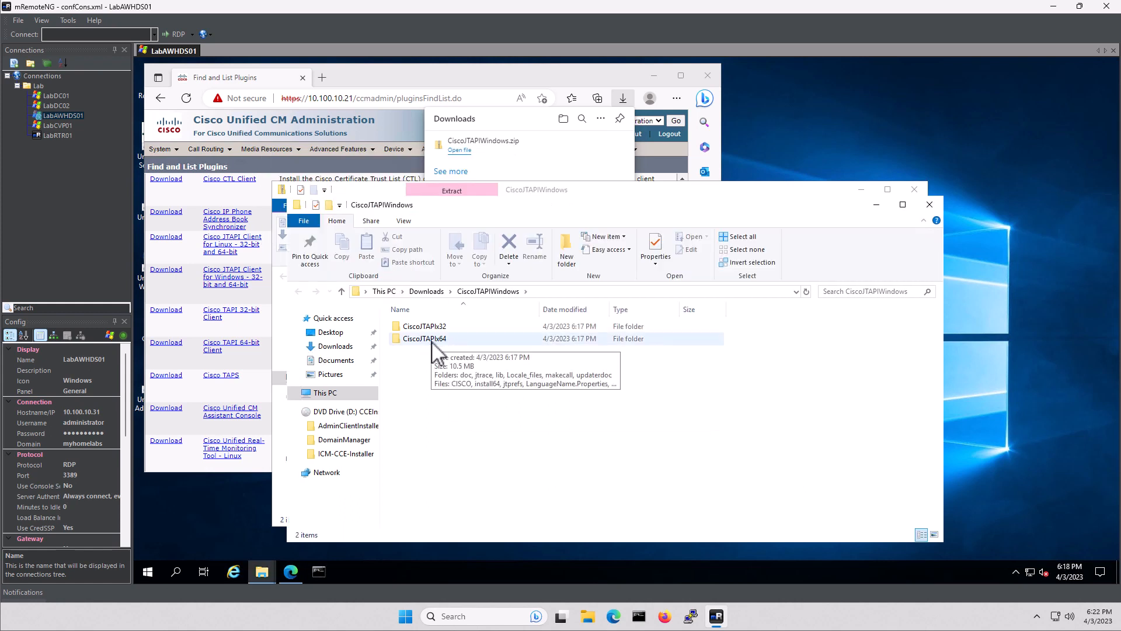
Run install64 from CiscoJTAPIx64 to install JTAPI into C:\Program Files\Cisco\JTAPI64Tools
double_click(433, 342)
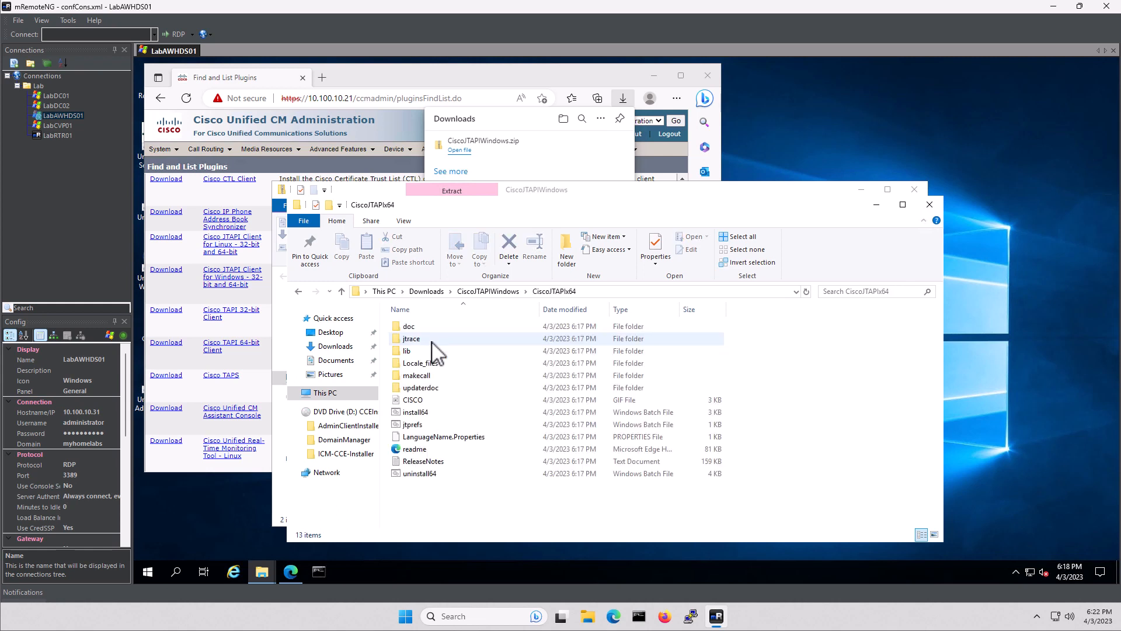
click(424, 413)
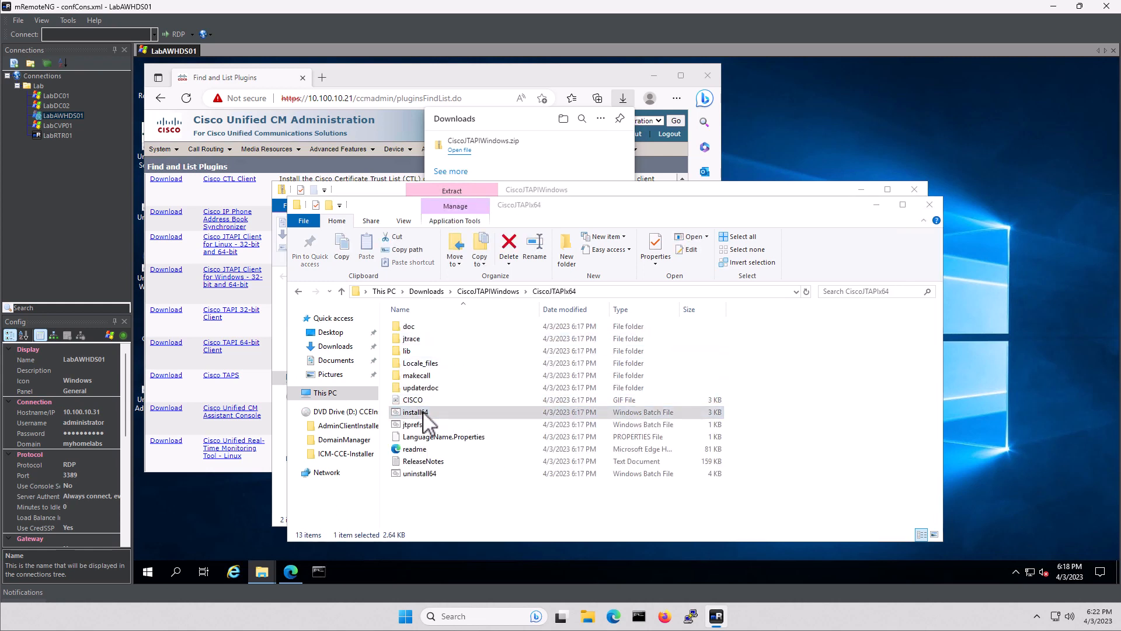
double_click(424, 413)
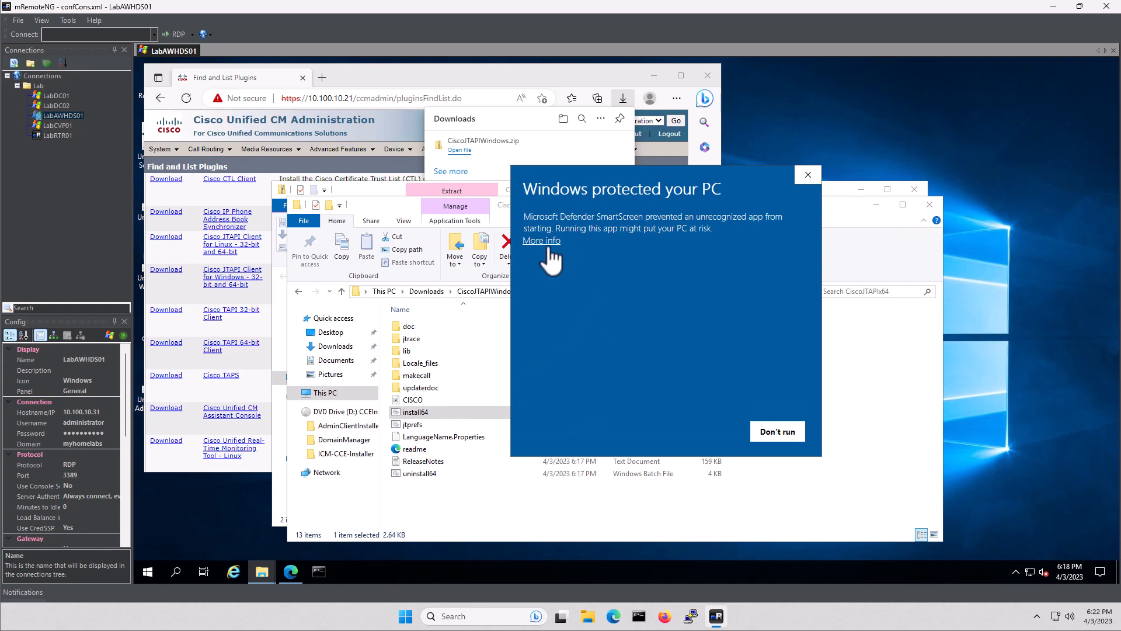
click(548, 247)
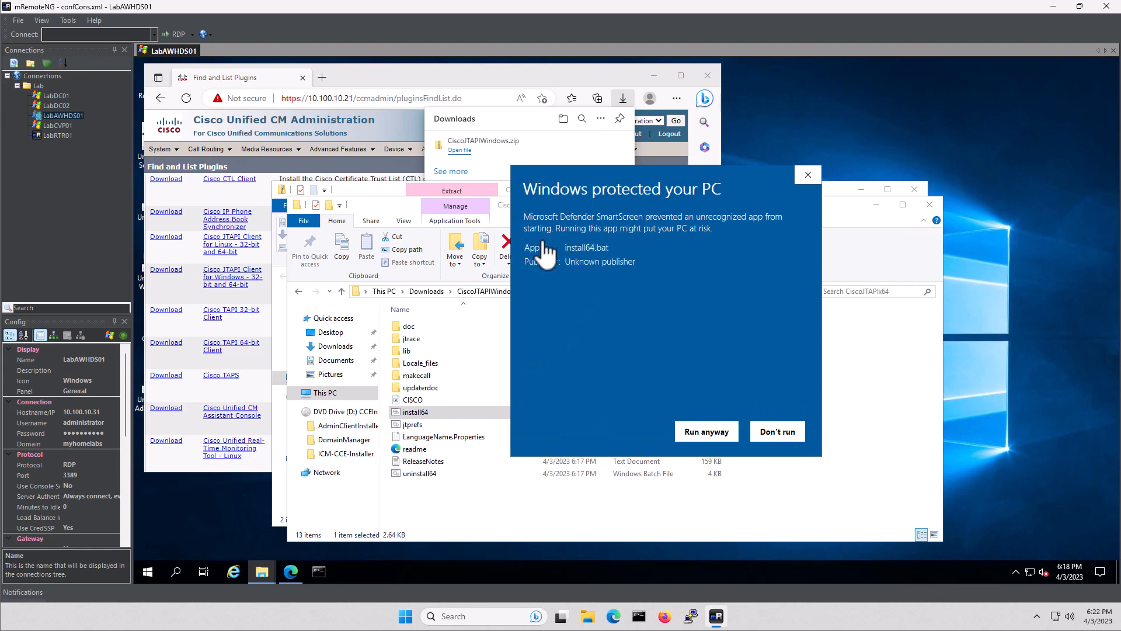
click(705, 438)
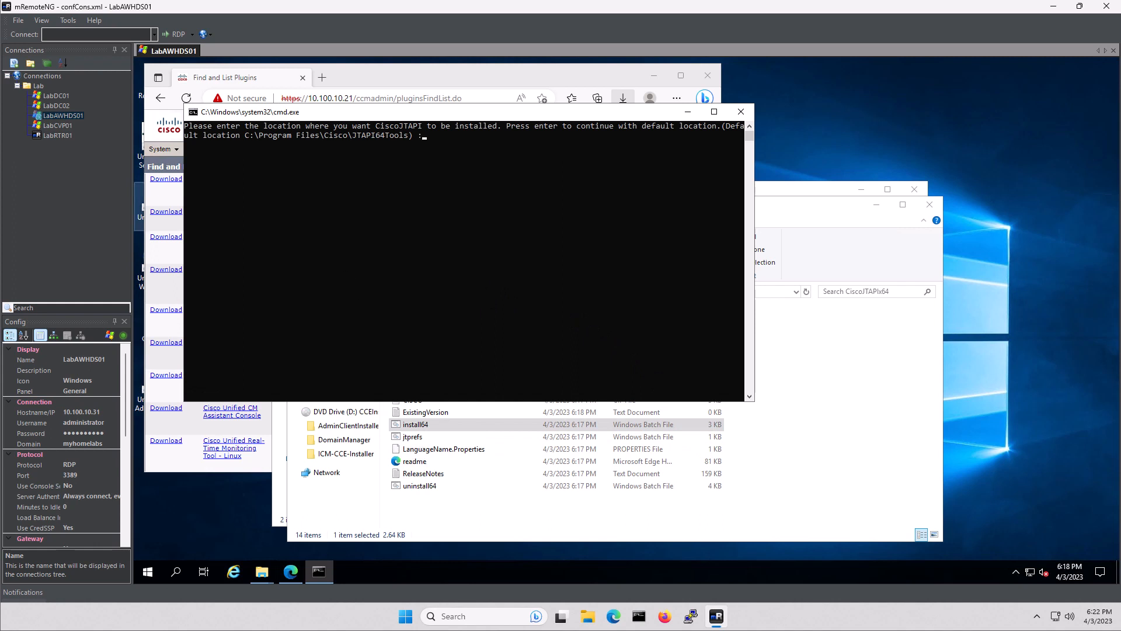
click(424, 190)
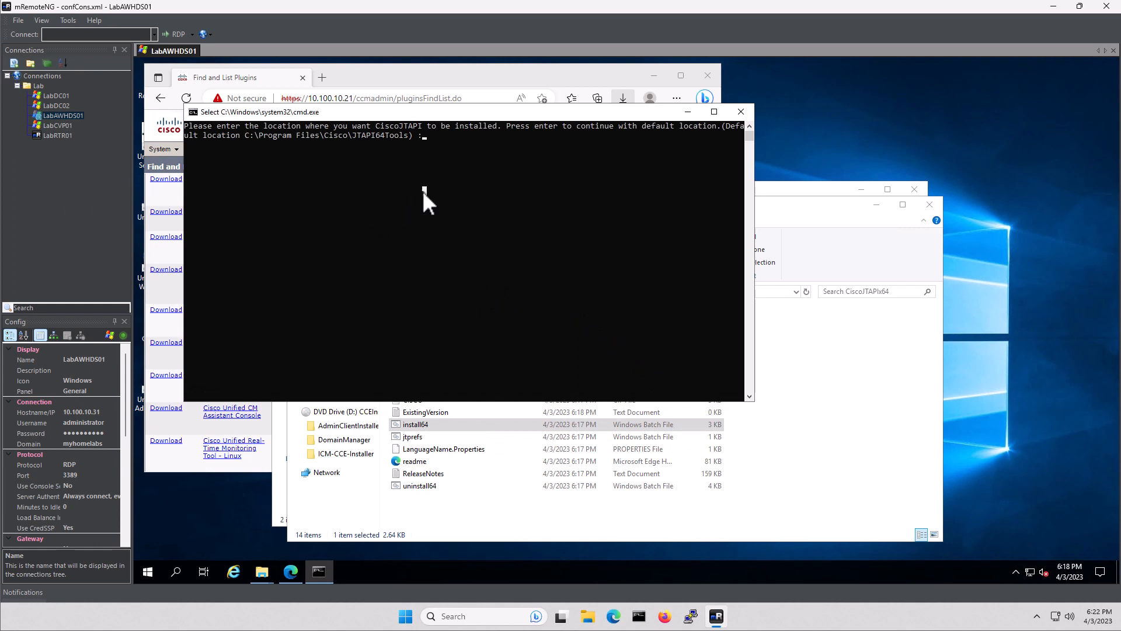
key(Return)
key(Return)
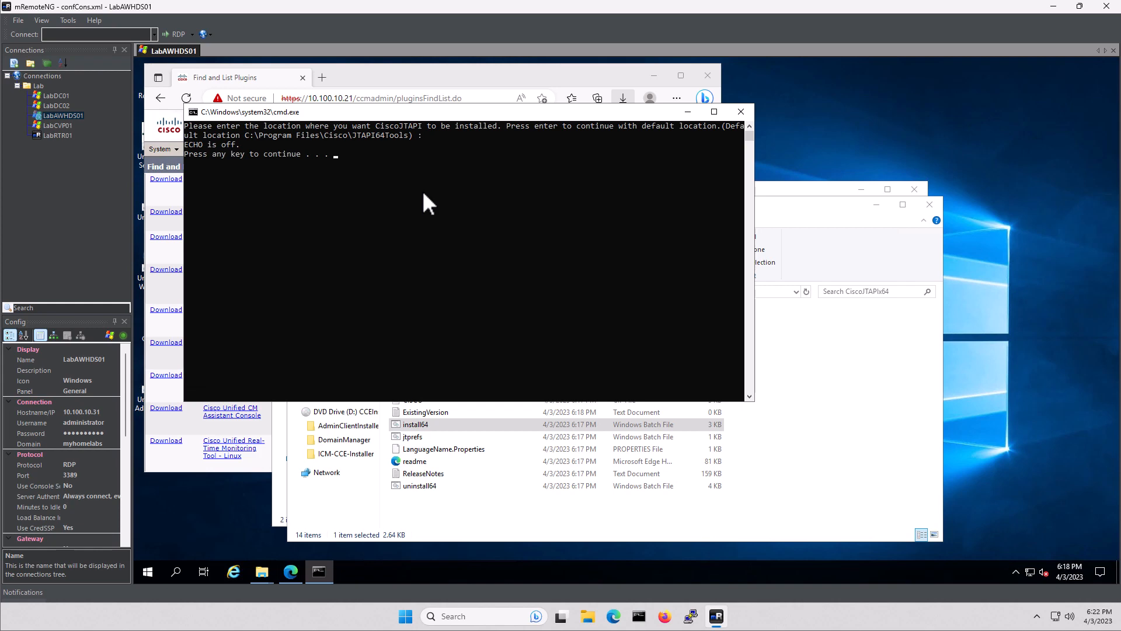
key(Return)
key(Return)
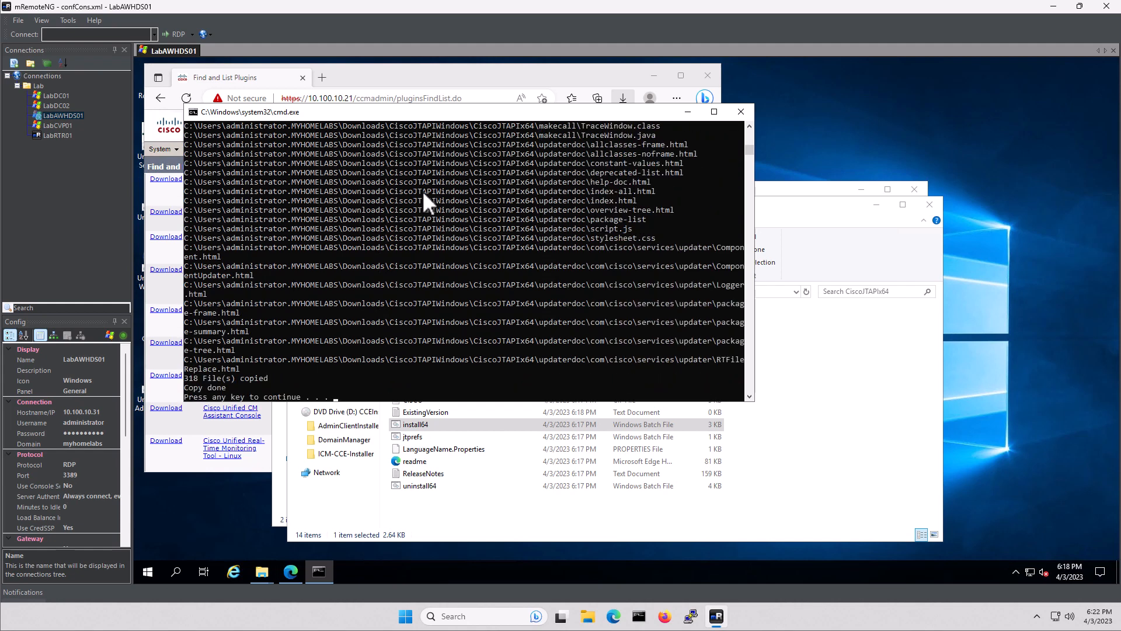
key(Return)
key(Return)
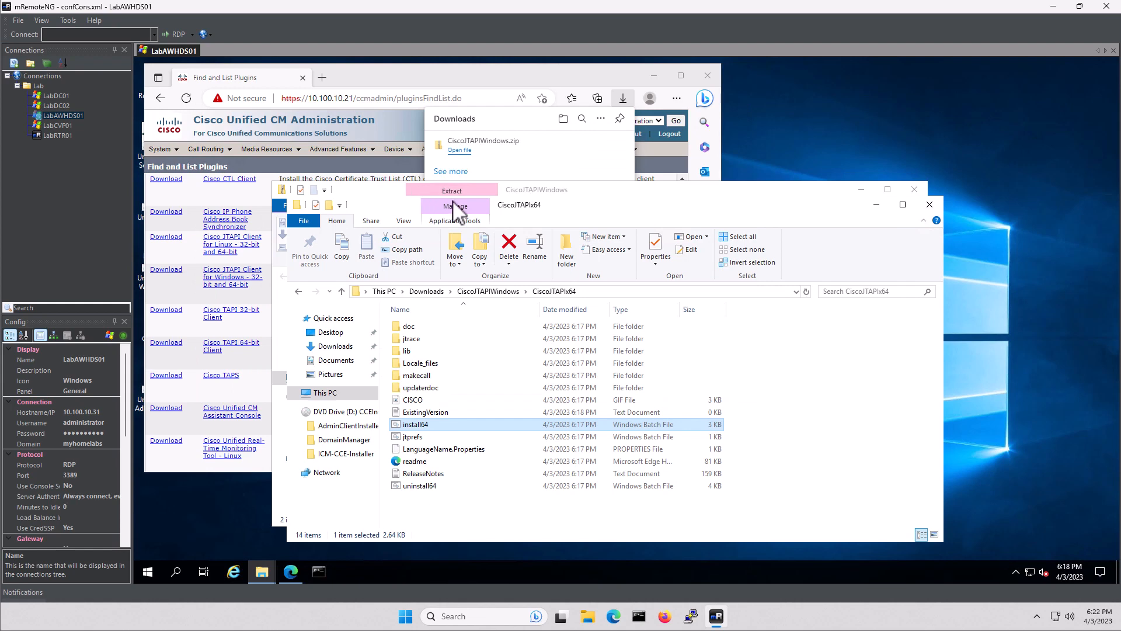
Close the CiscoJTAPIx64 folder, the zip archive window and the Edge browser
click(930, 204)
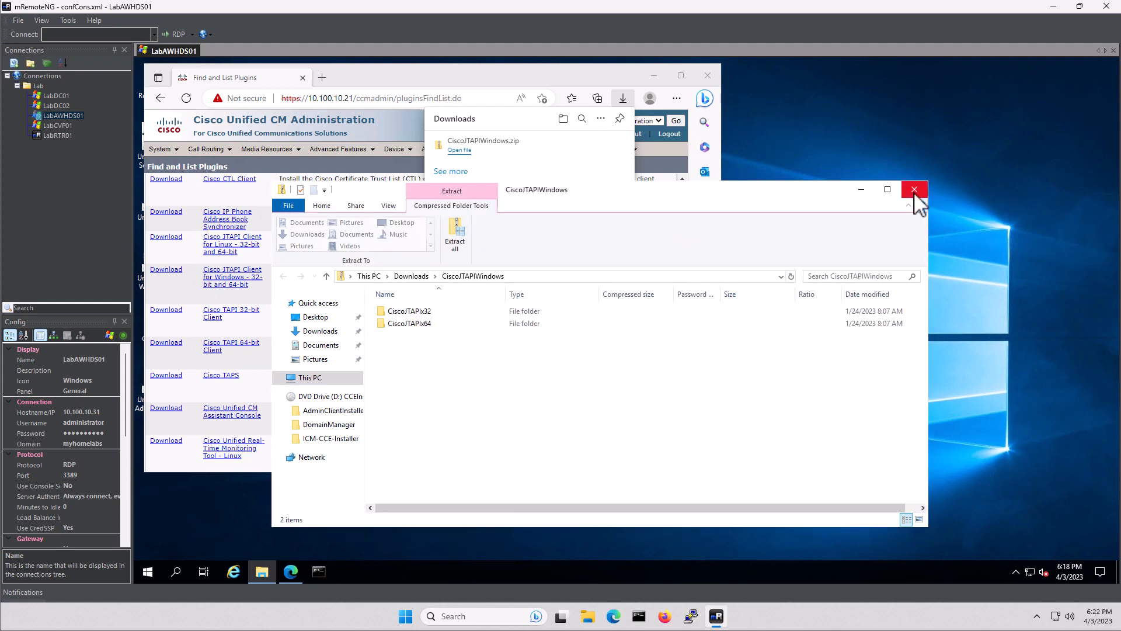
click(915, 190)
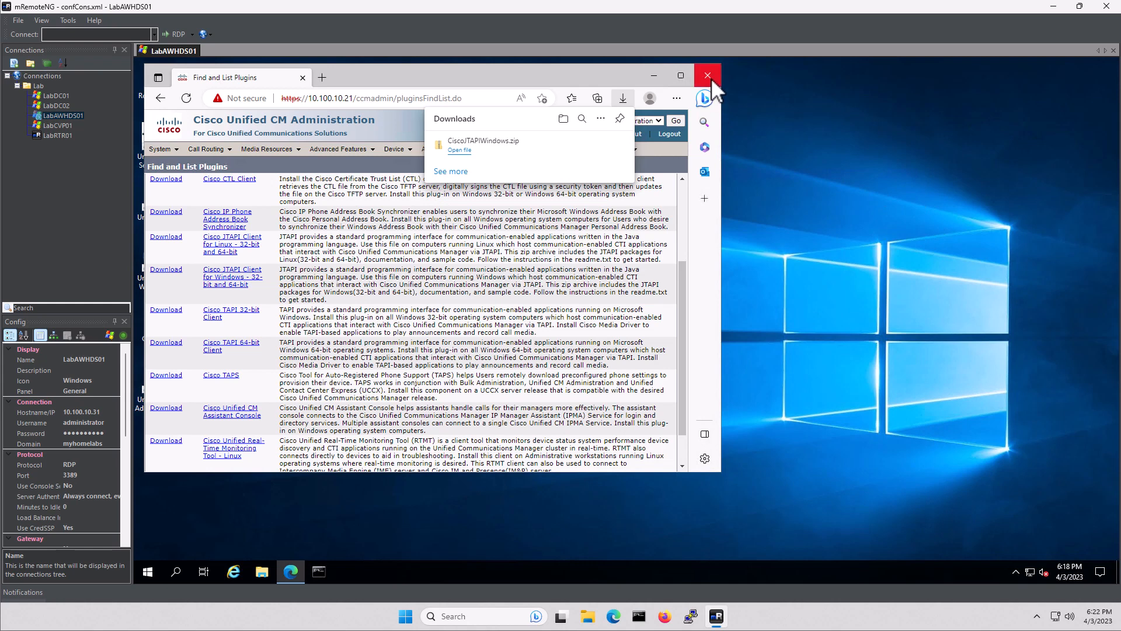
click(708, 76)
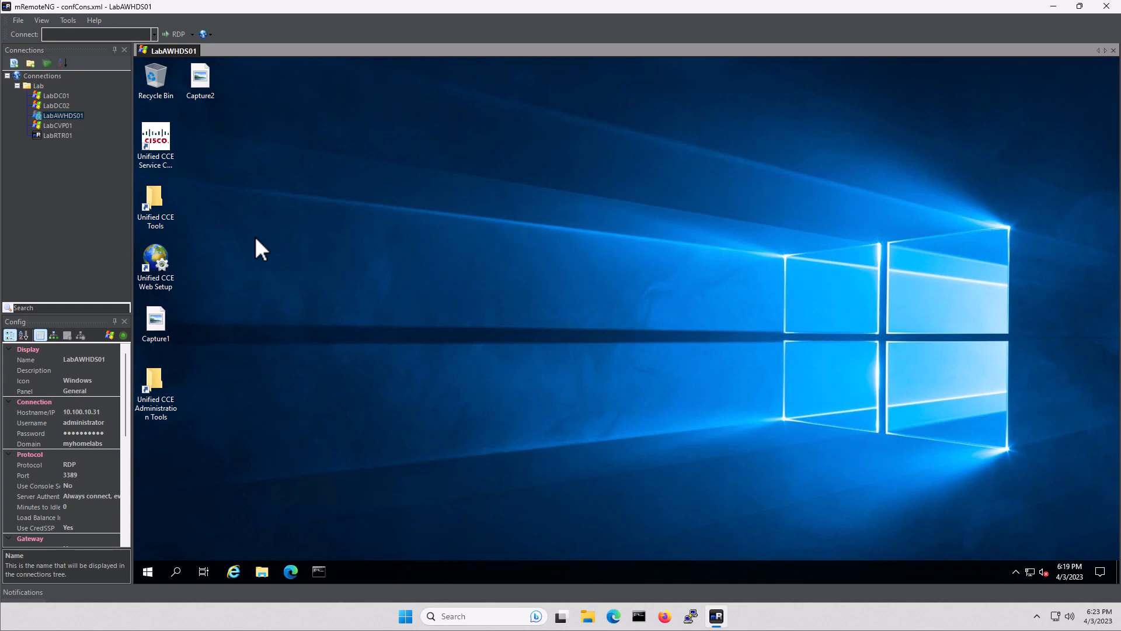
Launch Diagnostic Framework Portico from Unified CCE Tools and continue past the localhost certificate warning
double_click(152, 194)
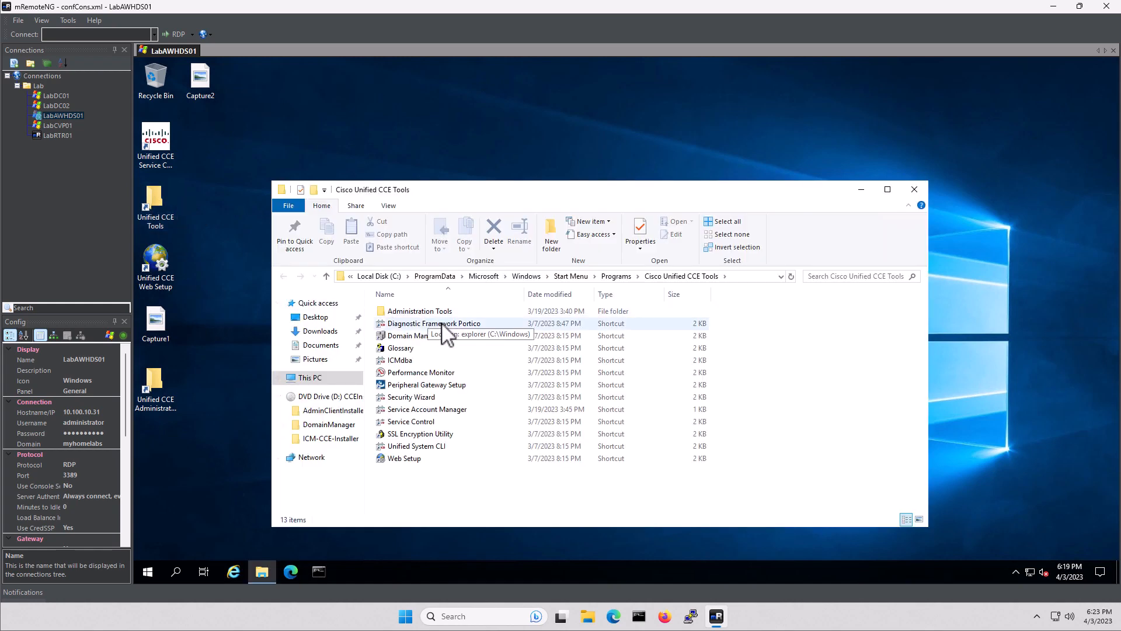
double_click(443, 324)
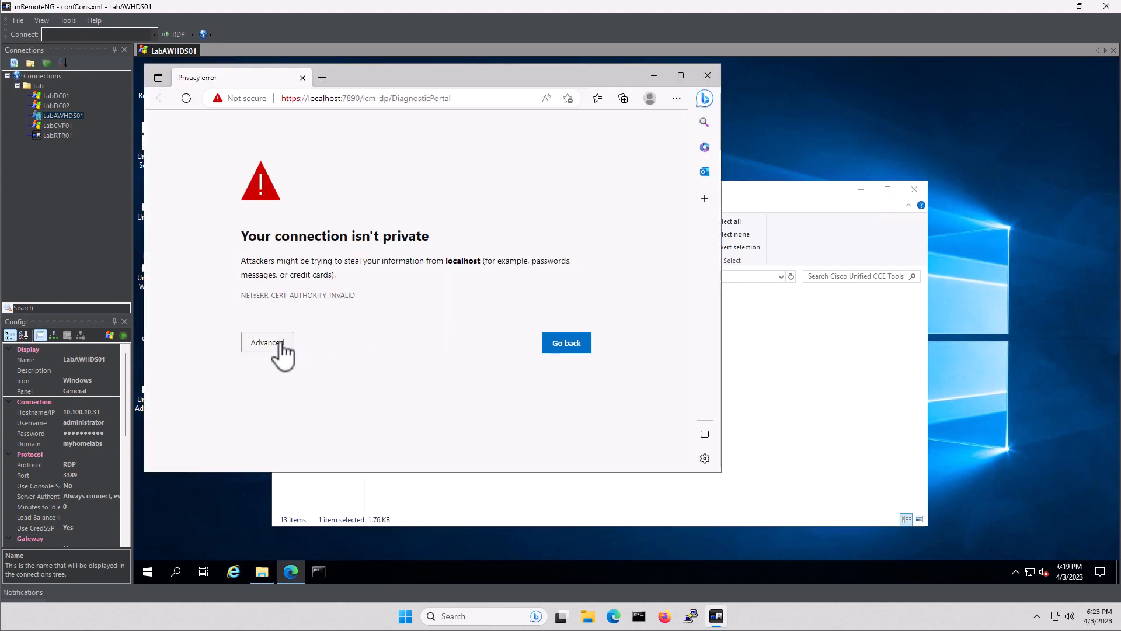
click(275, 345)
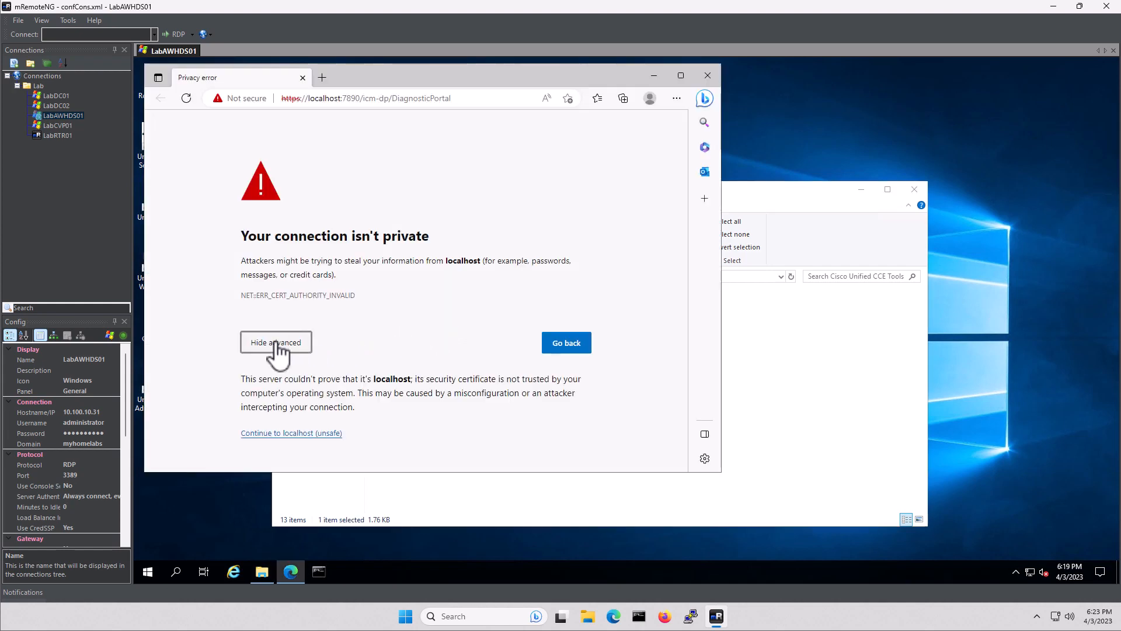
click(284, 434)
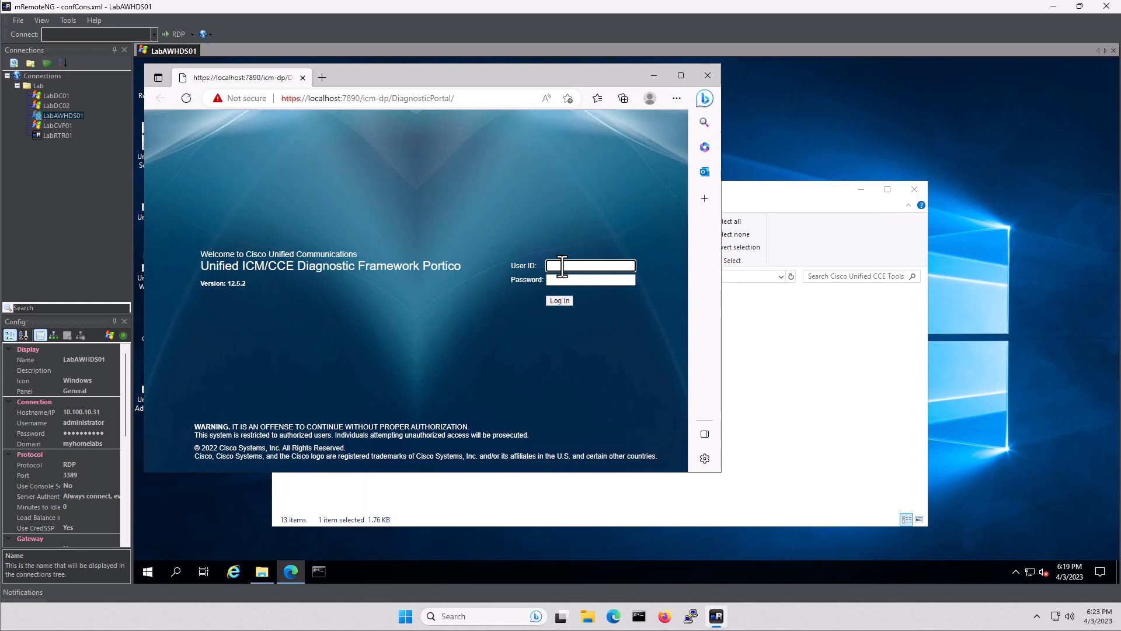
Sign in to the Portico with the administrator user ID and password
text(administrator@myuhomelabs)
key(Tab)
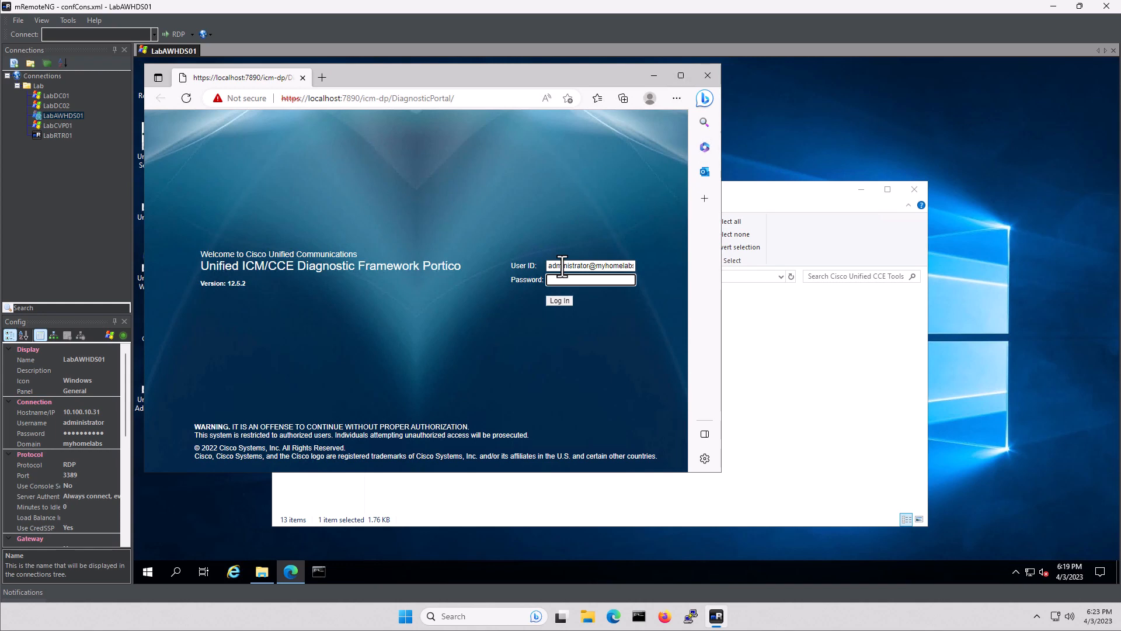
text(***)
key(Tab)
key(Return)
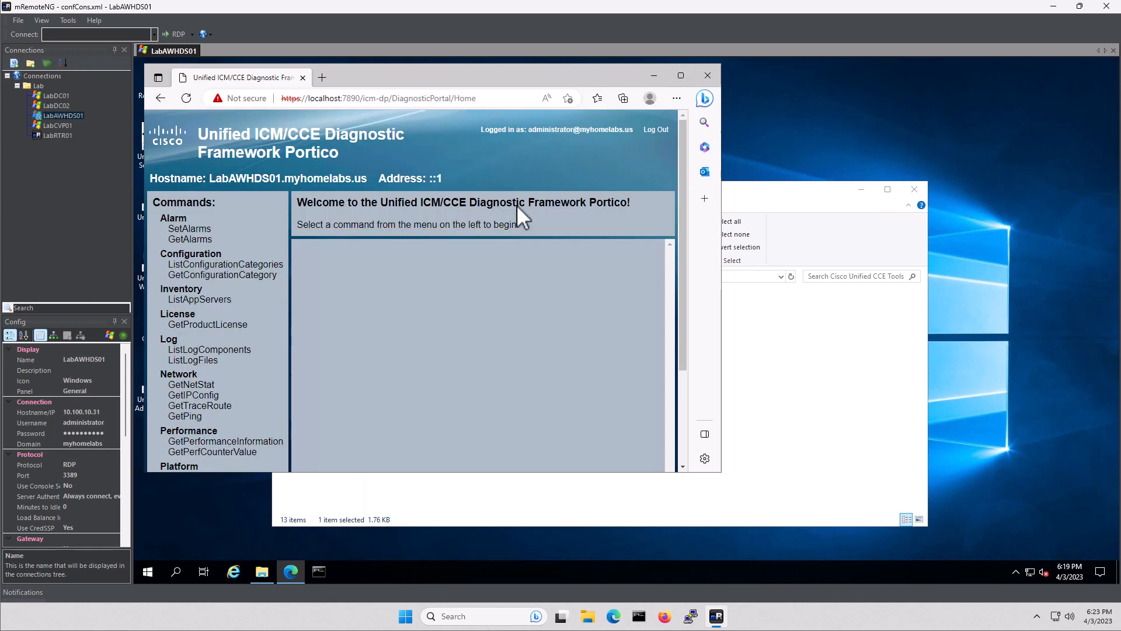
Move the browser window right and run the ListProcesses command
drag(397, 78, 476, 73)
scroll(391, 299, down, 3)
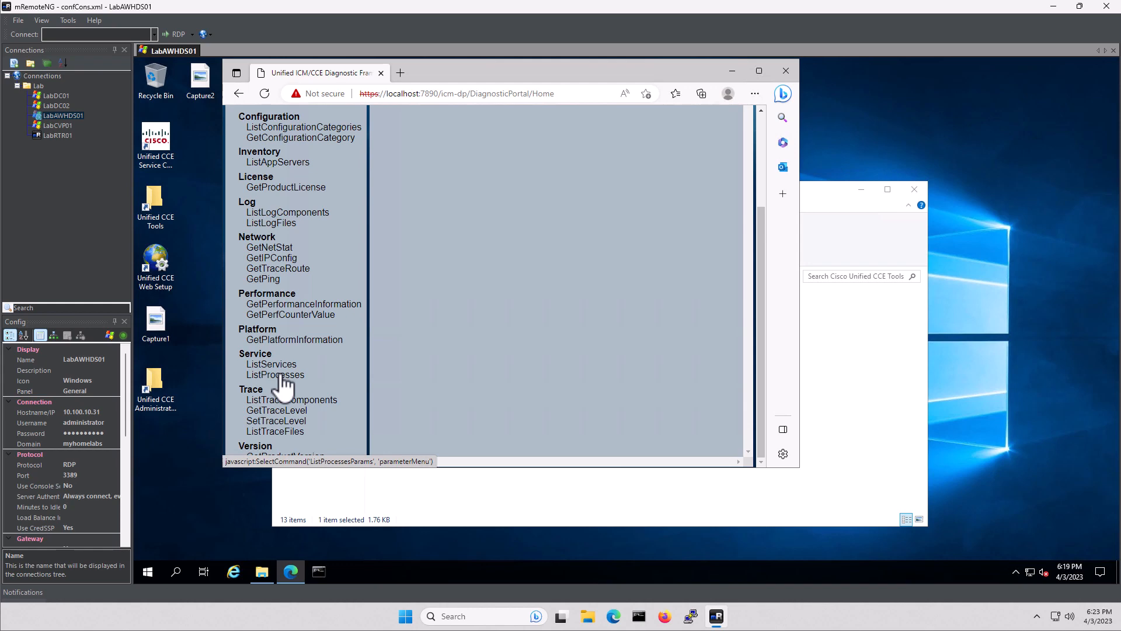
click(282, 376)
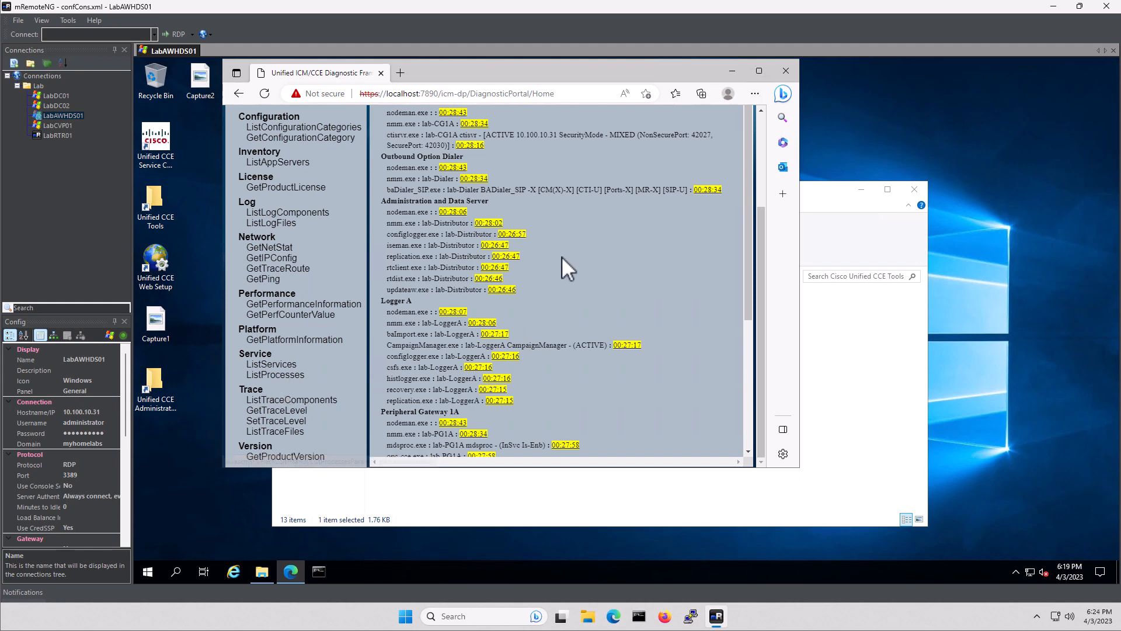
scroll(570, 276, up, 2)
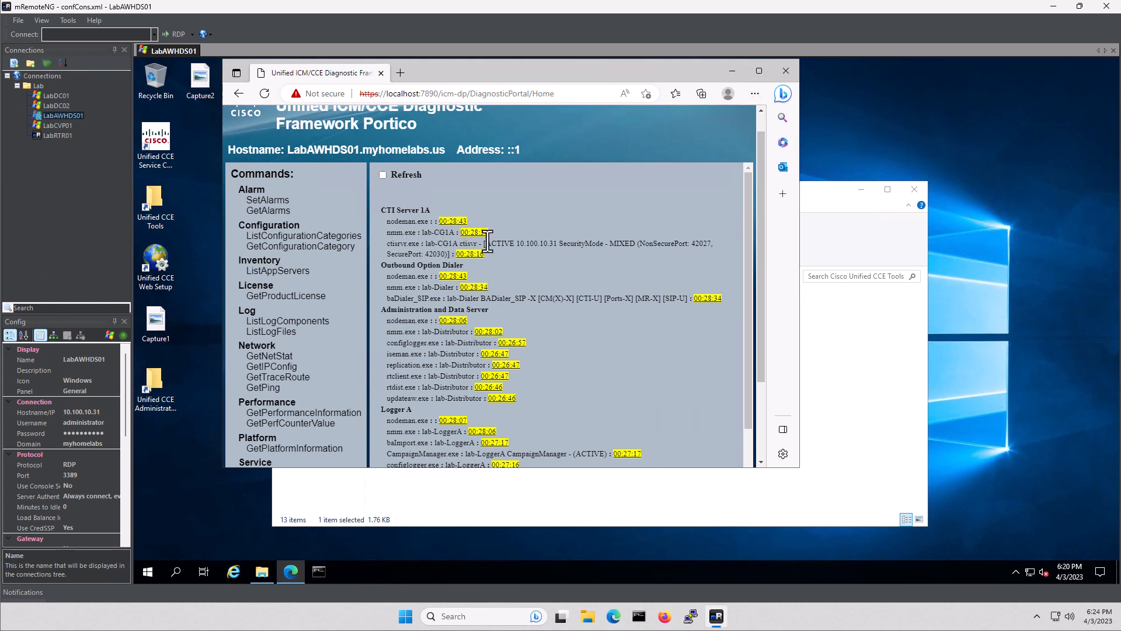
Confirm the ctisvr line shows ACTIVE and review the other components' processes
drag(485, 243, 517, 244)
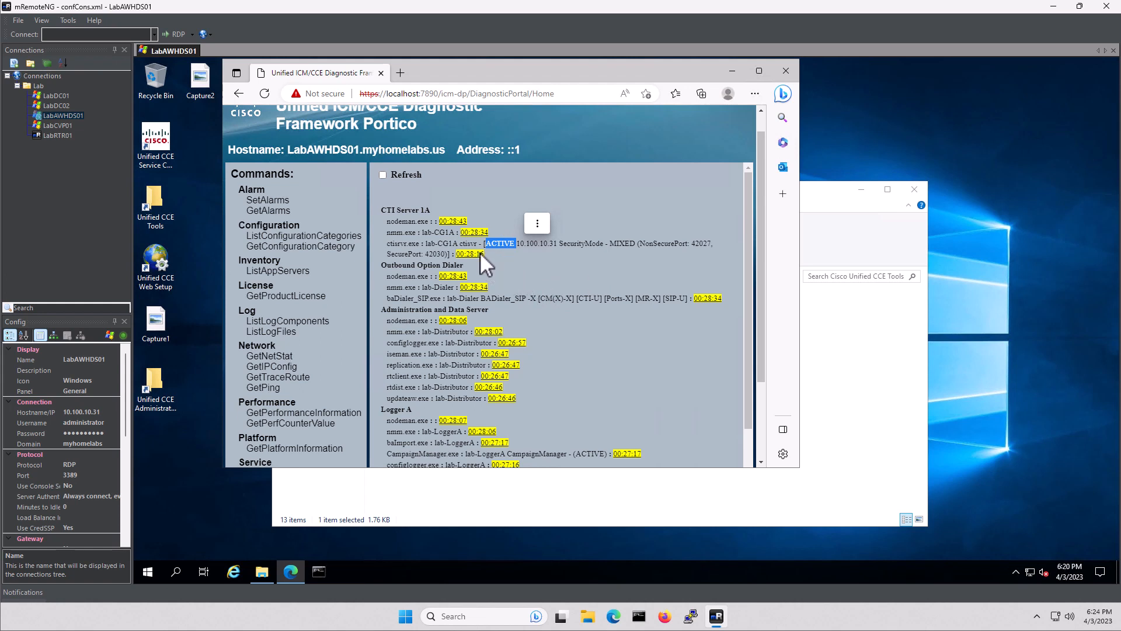
click(546, 219)
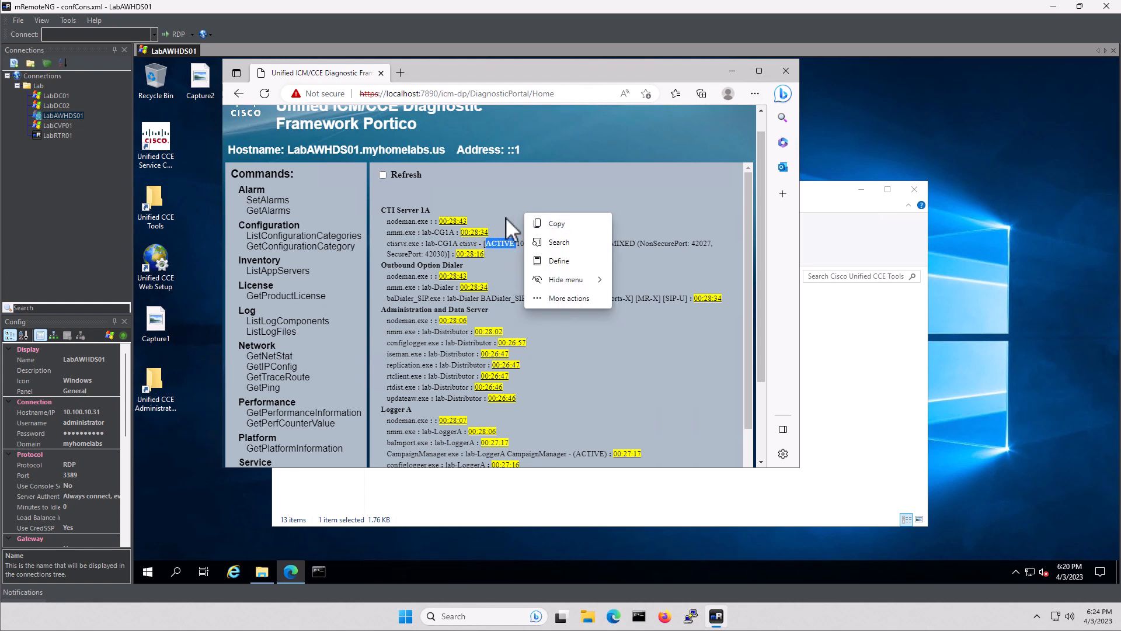
click(604, 339)
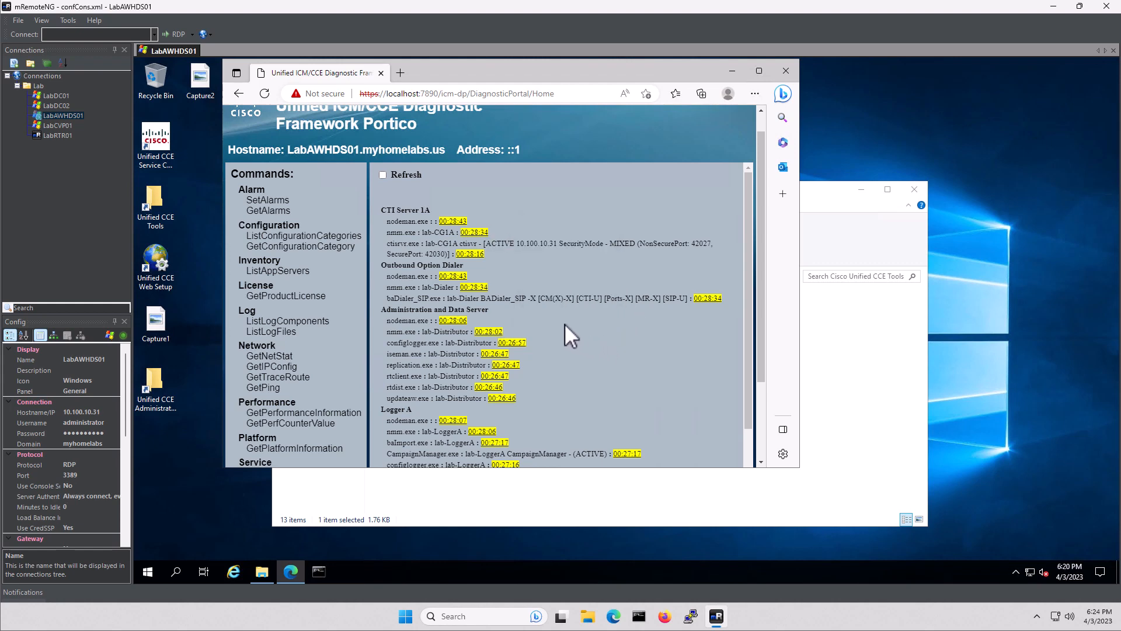
scroll(552, 313, down, 1)
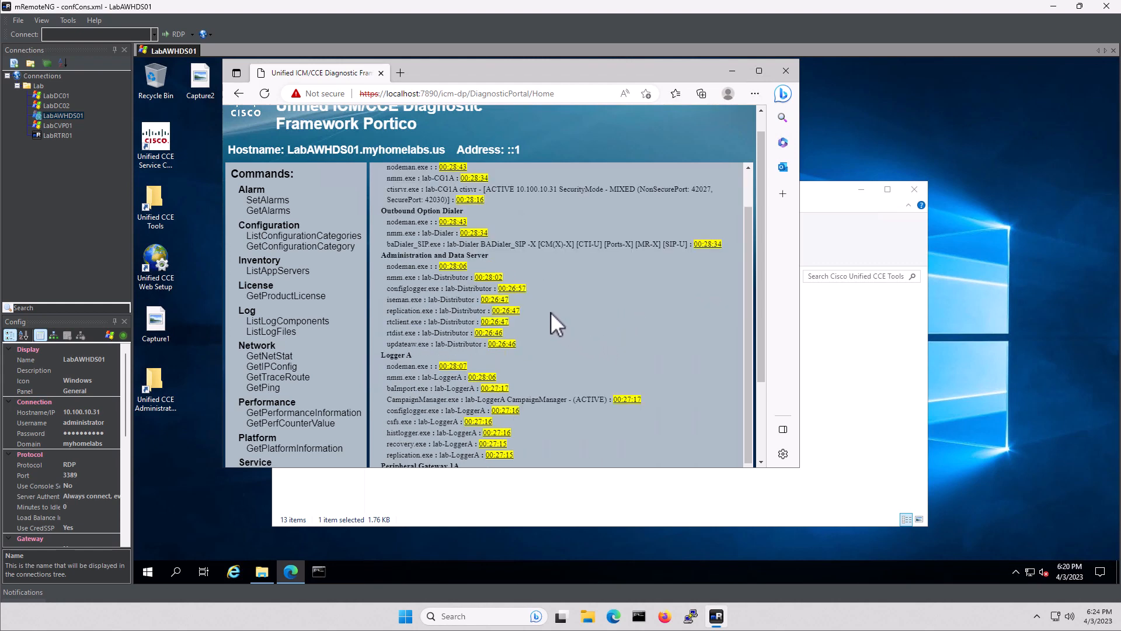
scroll(551, 312, down, 1)
scroll(551, 312, down, 1)
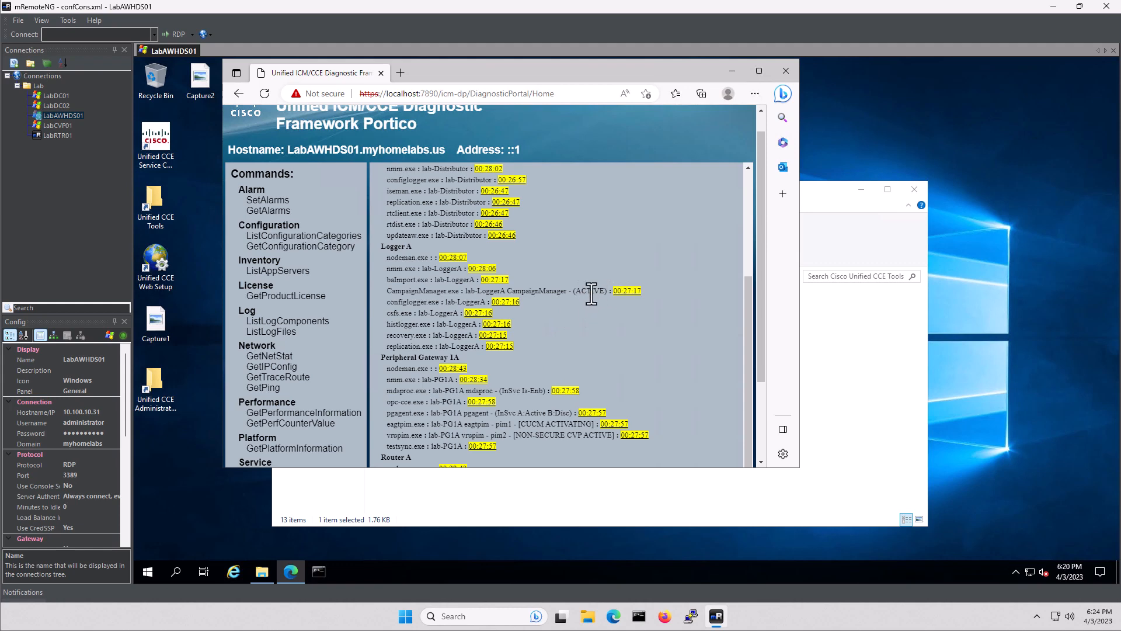
scroll(559, 309, down, 5)
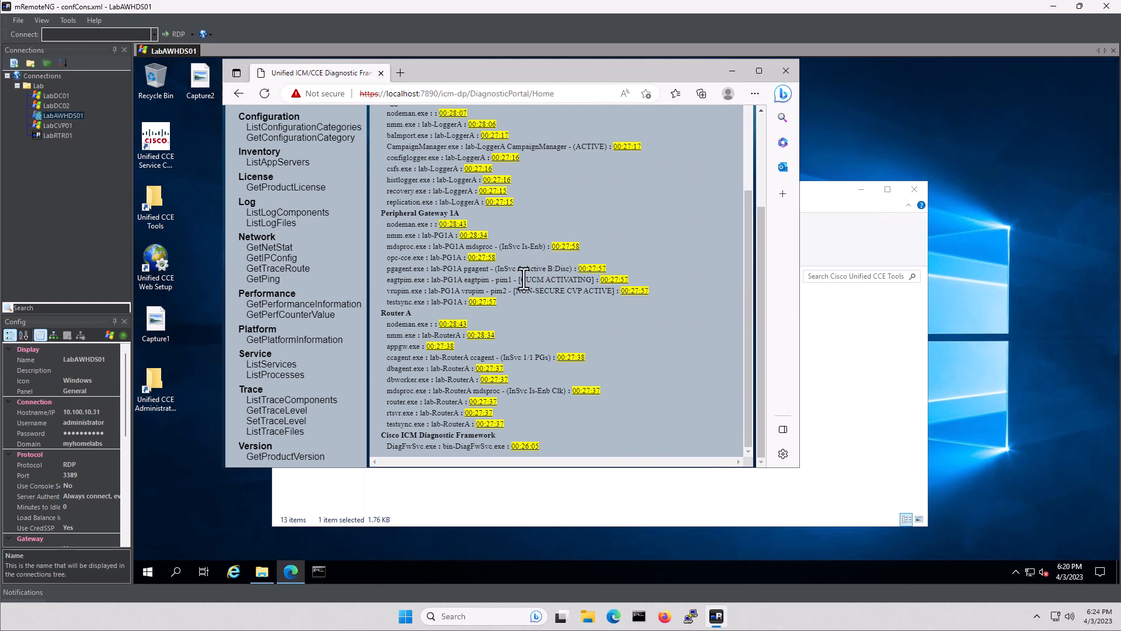
Inspect eagtpim's CUCM ACTIVATING status and the vrupim CVP status in the process list
drag(519, 280, 599, 282)
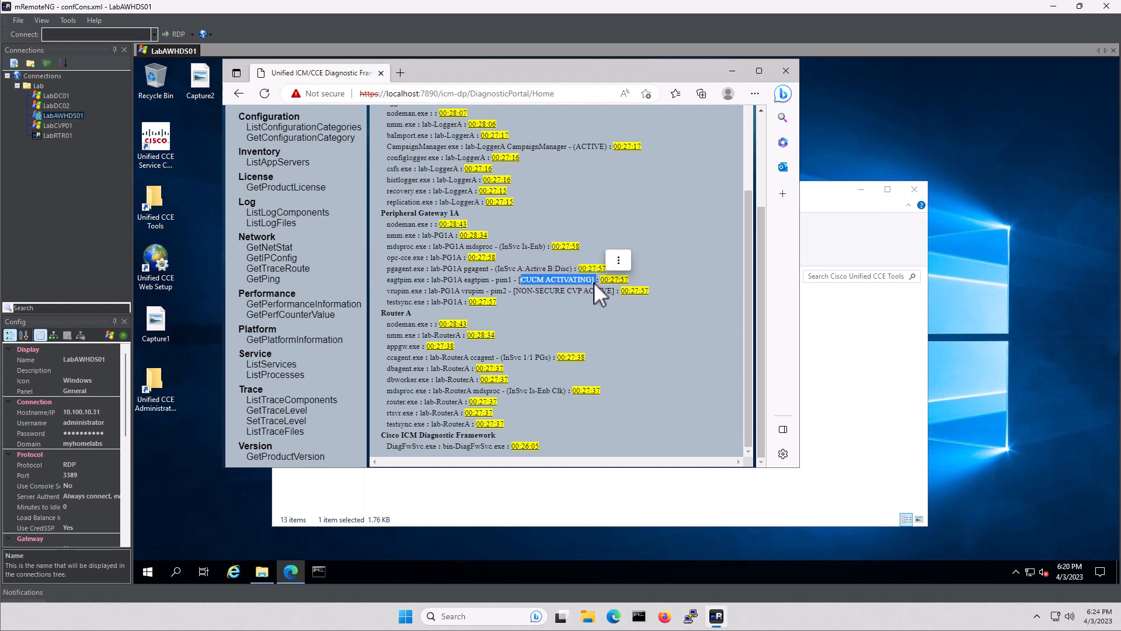
click(542, 306)
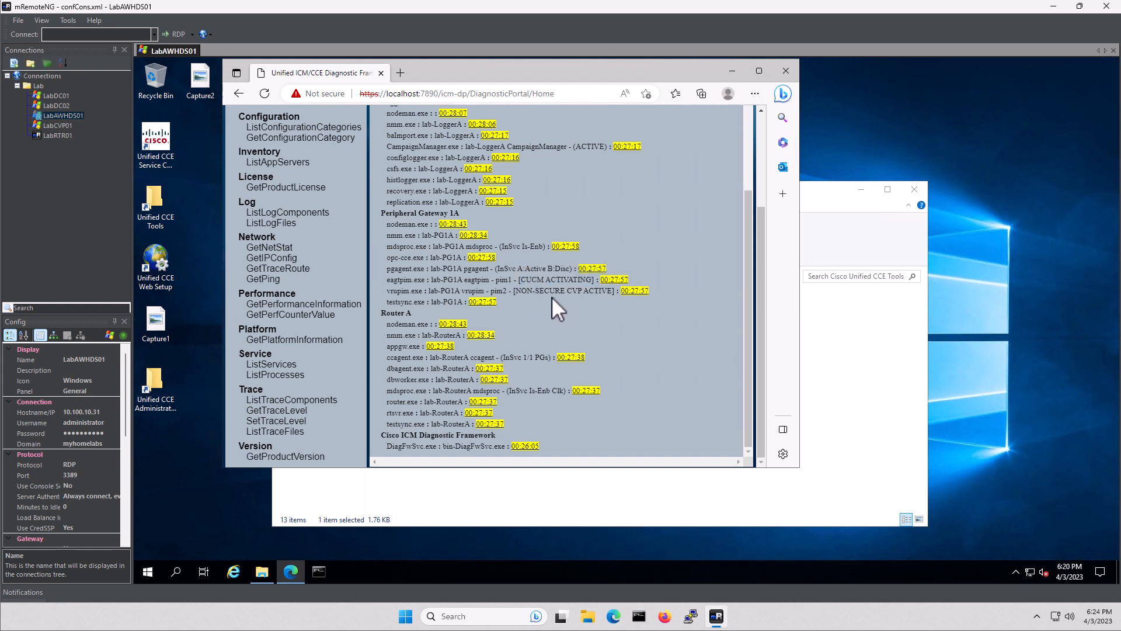
drag(521, 290, 608, 291)
click(562, 309)
drag(521, 280, 597, 279)
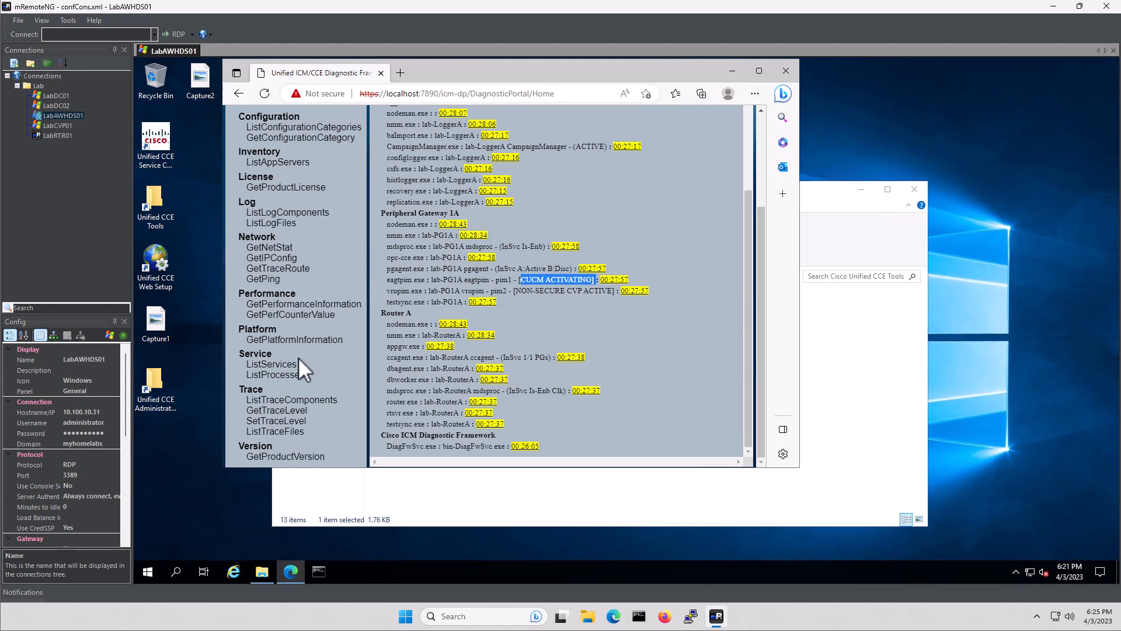
Rerun ListProcesses and confirm eagtpim under Peripheral Gateway 1A now shows CUCM IDLE
click(291, 377)
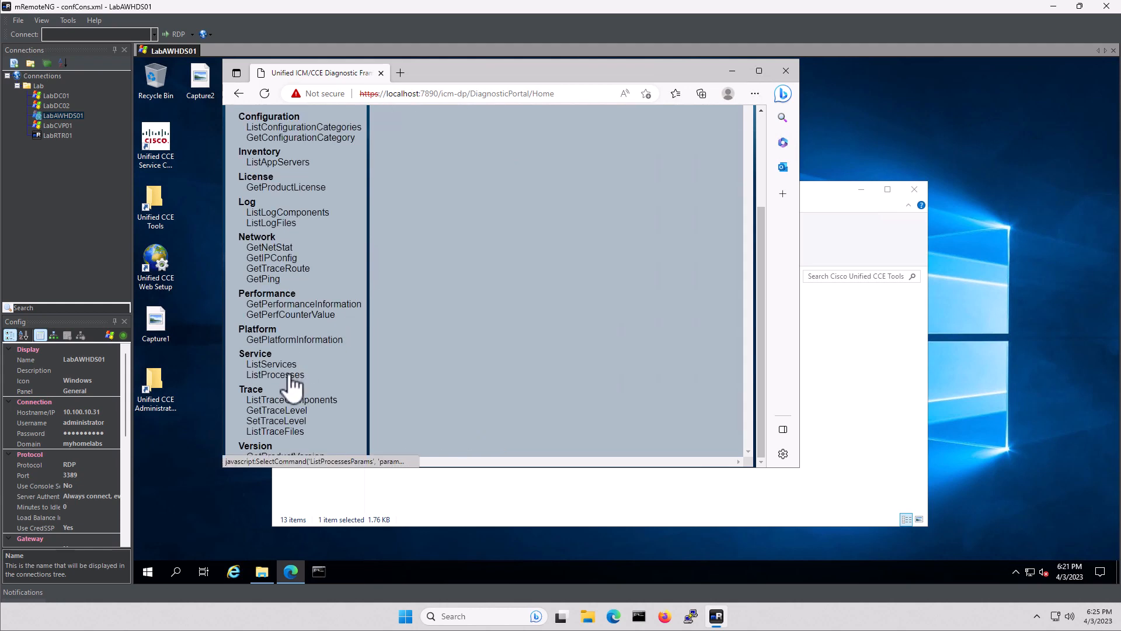
scroll(563, 296, down, 3)
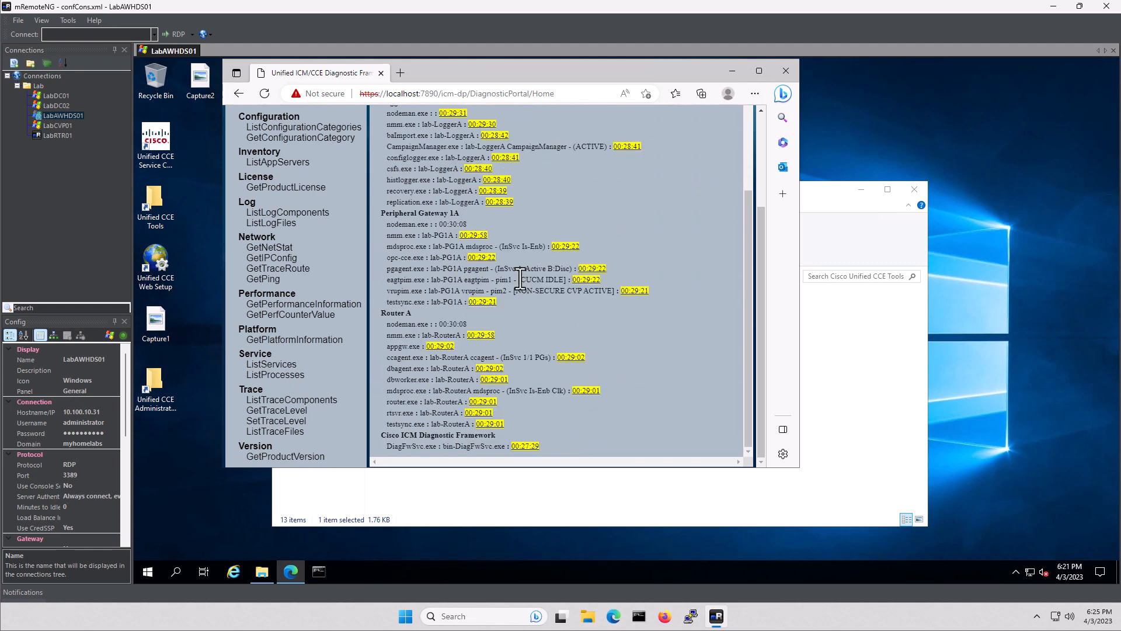
drag(519, 280, 568, 281)
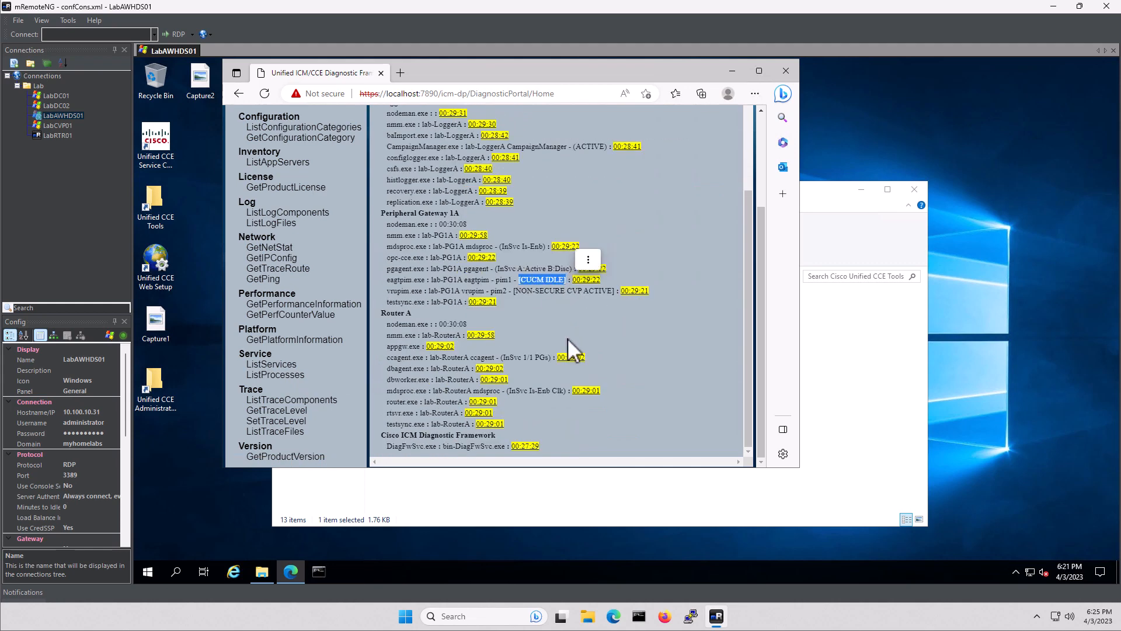
click(534, 278)
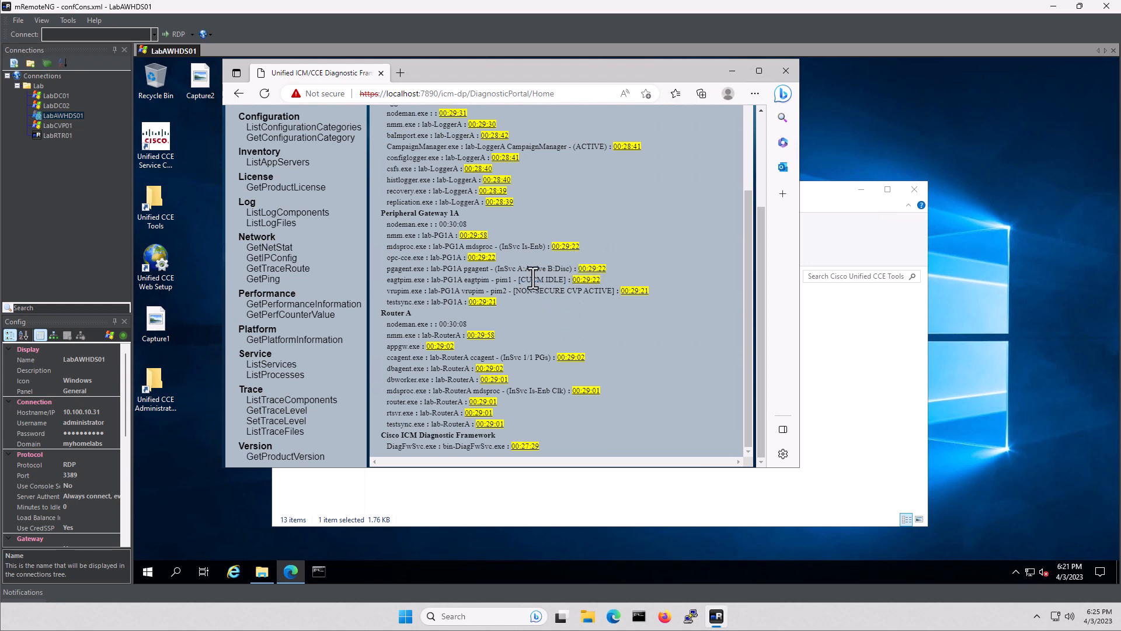
click(170, 133)
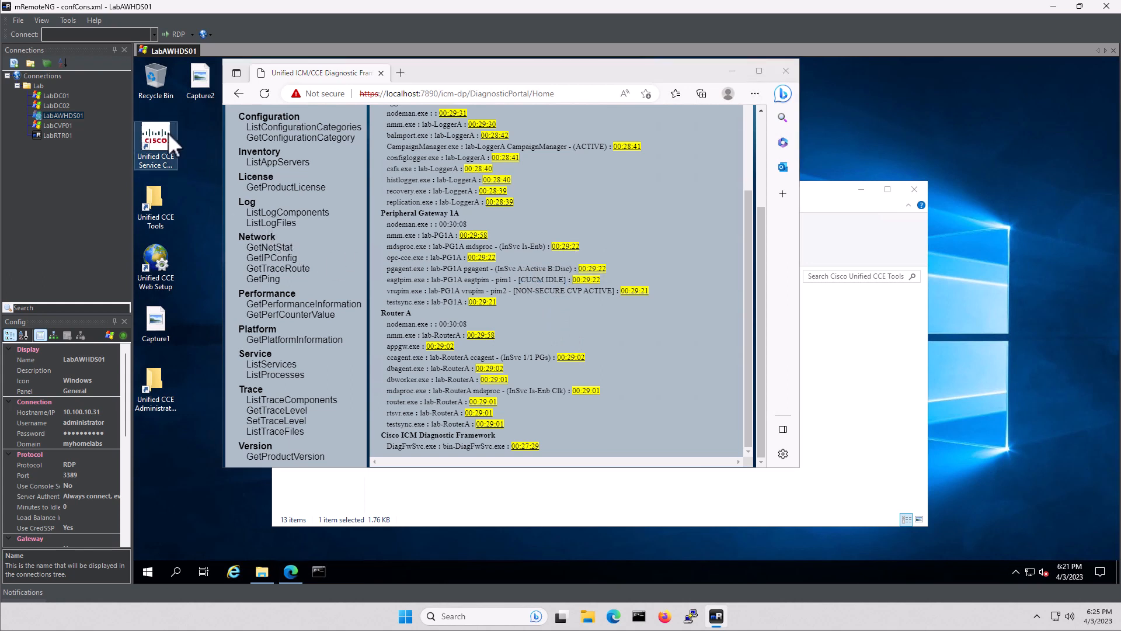
Cycle the Cisco ICM lab PG1A service in Service Control, then rerun ListProcesses
double_click(156, 136)
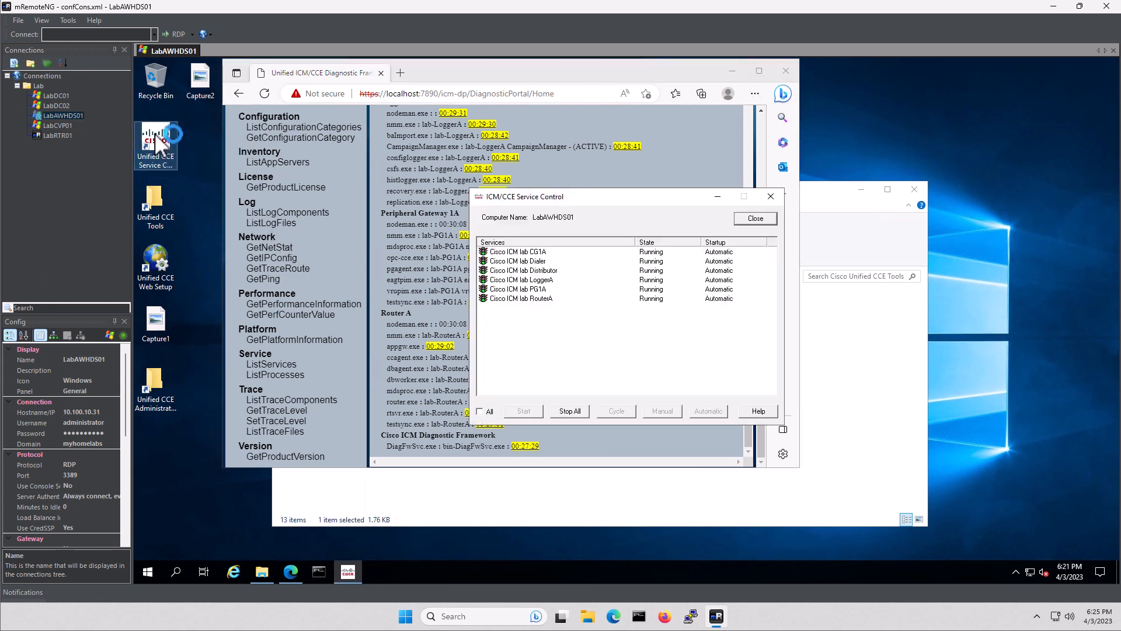
click(529, 291)
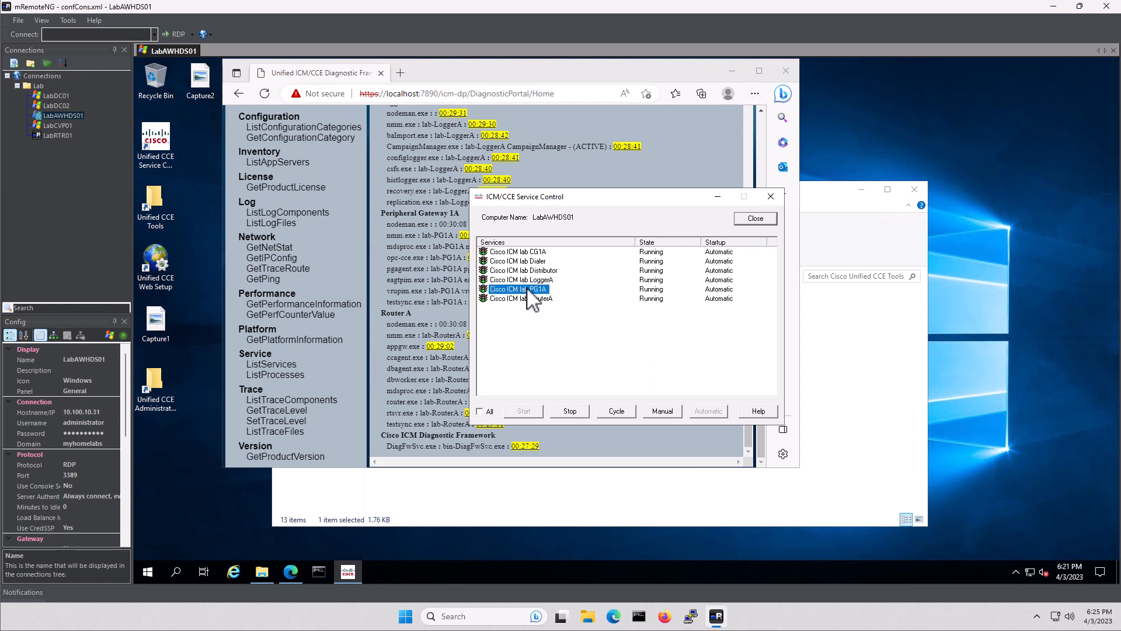
click(618, 410)
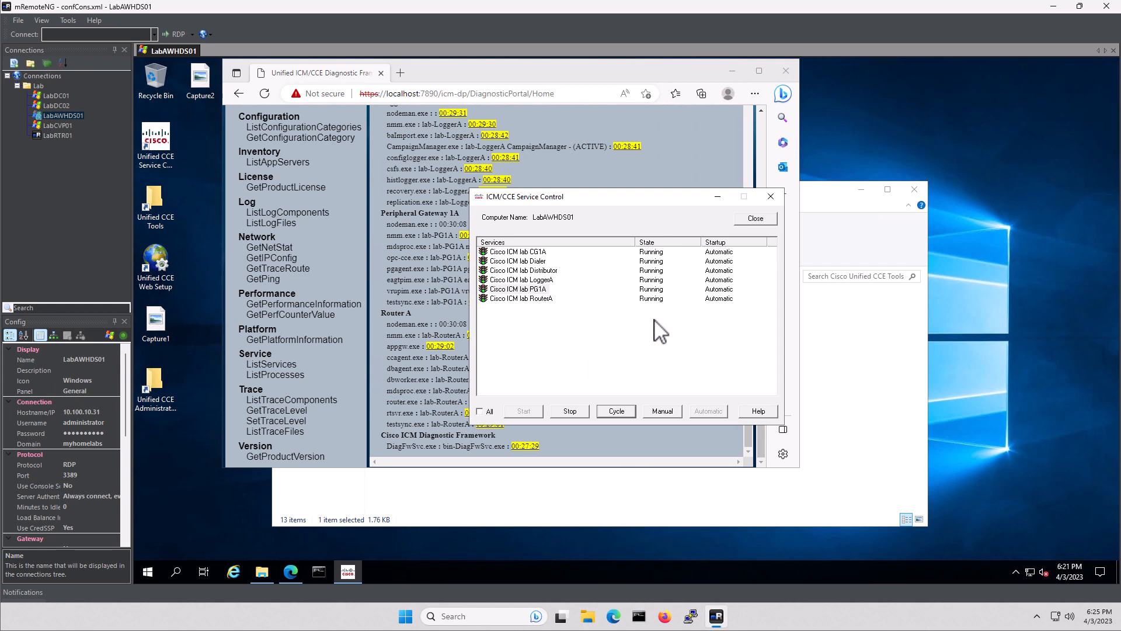
click(718, 197)
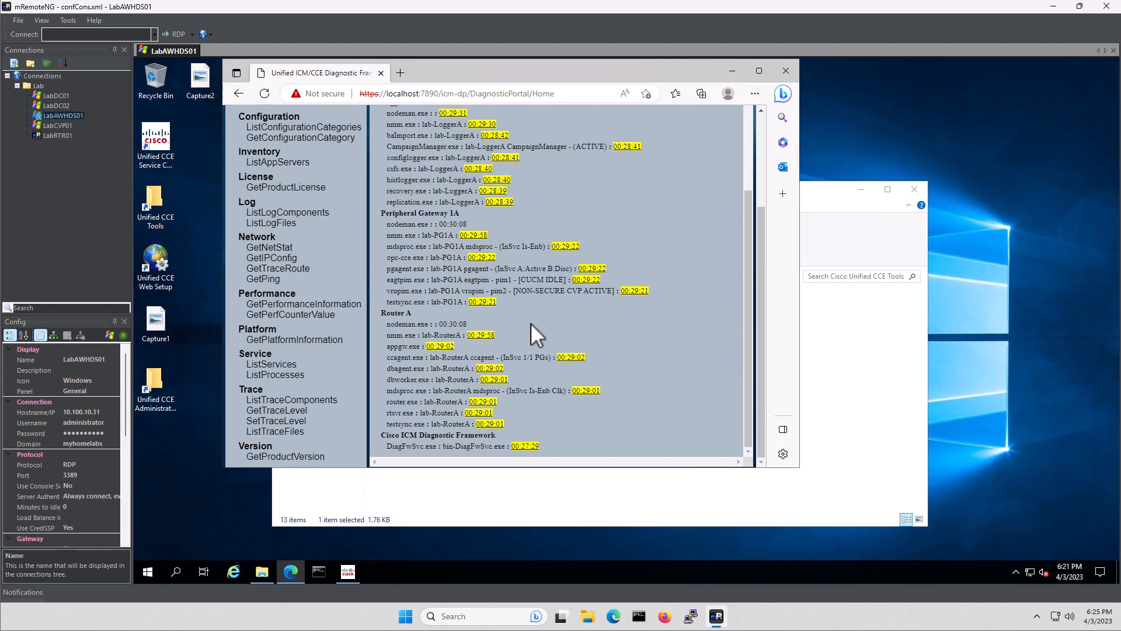
click(314, 373)
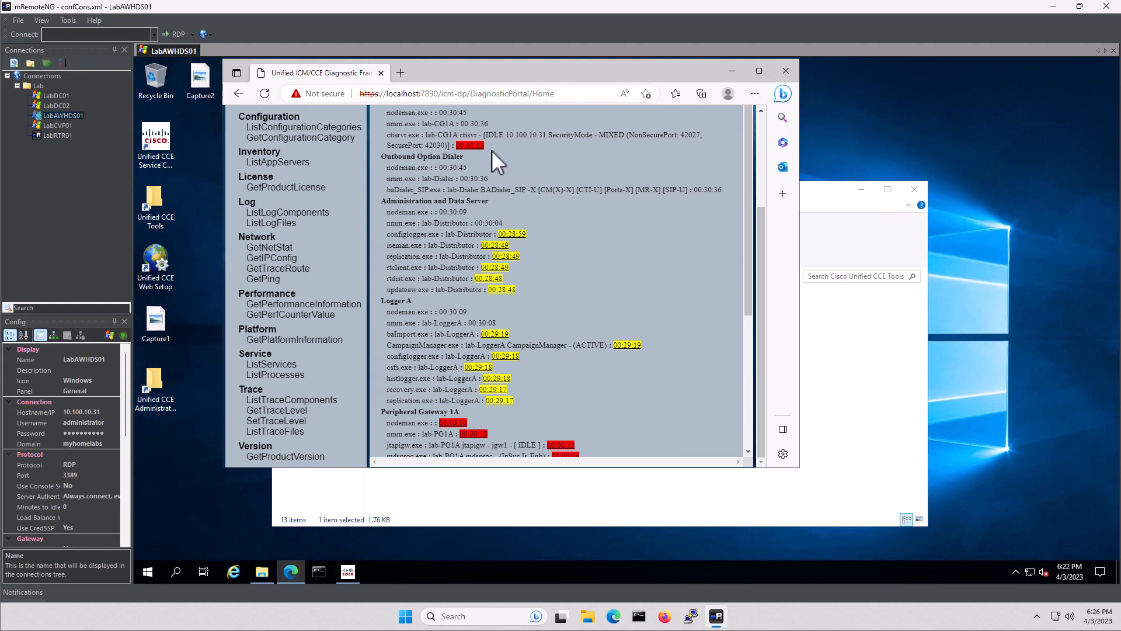
Refresh ListProcesses, confirm eagtpim reports CUCM ACTIVE, and close the Portico browser window
scroll(575, 373, down, 3)
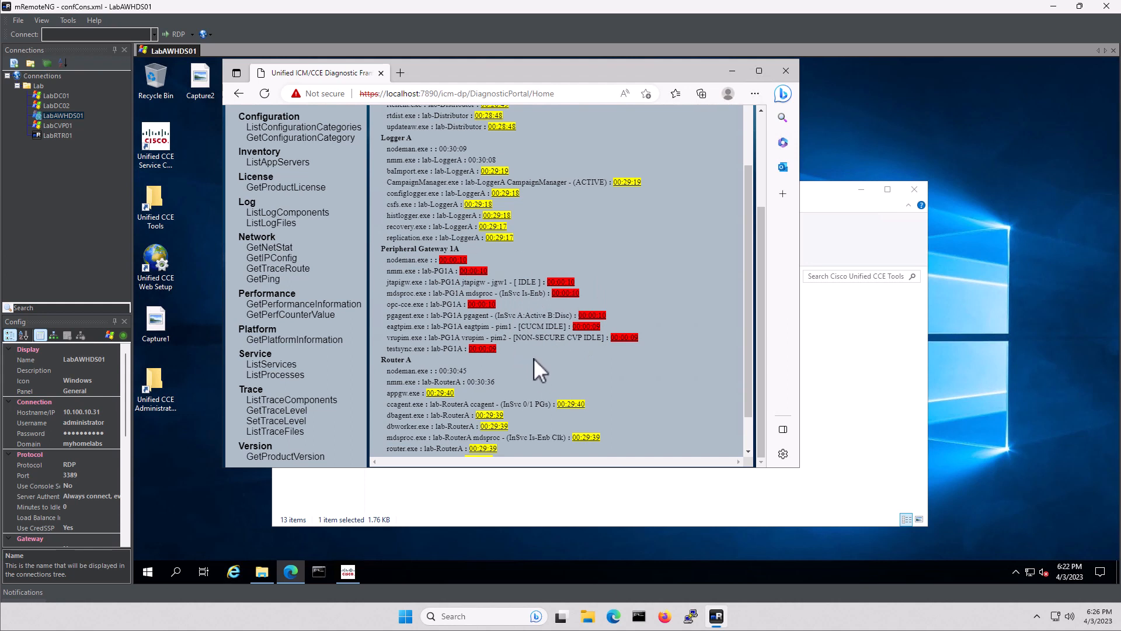
click(286, 380)
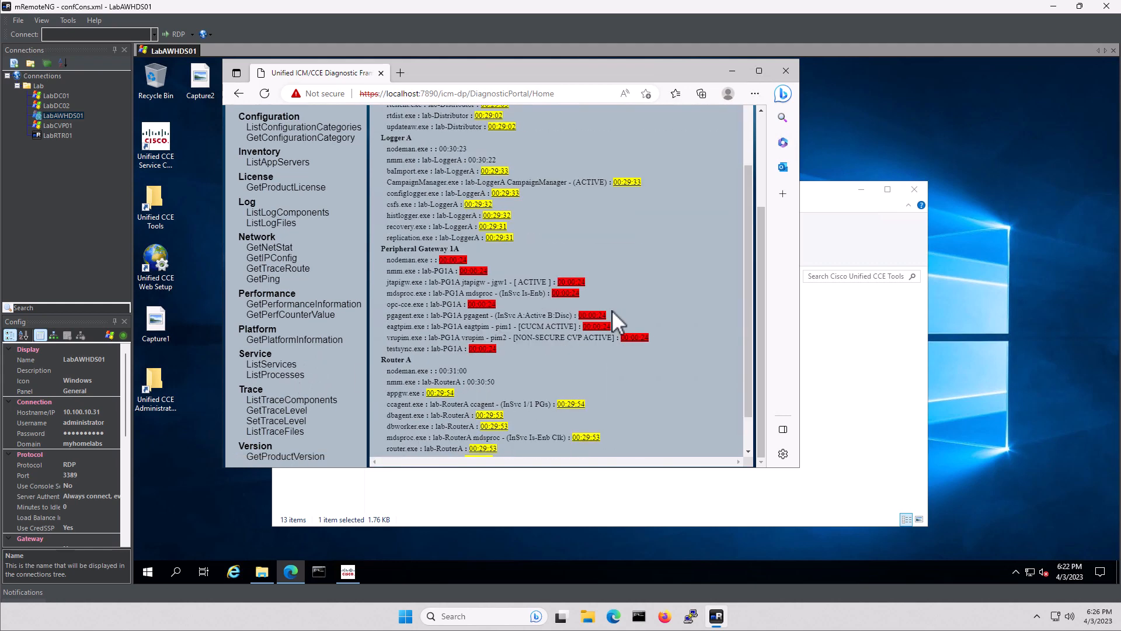
drag(520, 326, 578, 326)
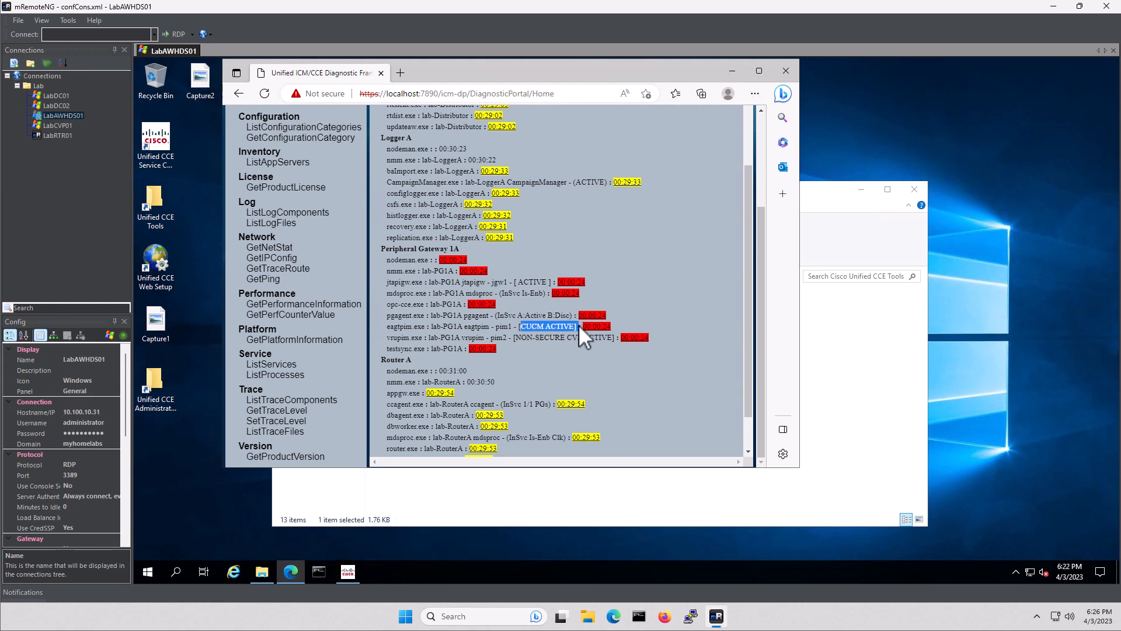
click(576, 356)
click(787, 71)
Close the Unified CCE Tools folder, sign out of LabAWHDS01, and close mRemoteNG
click(914, 189)
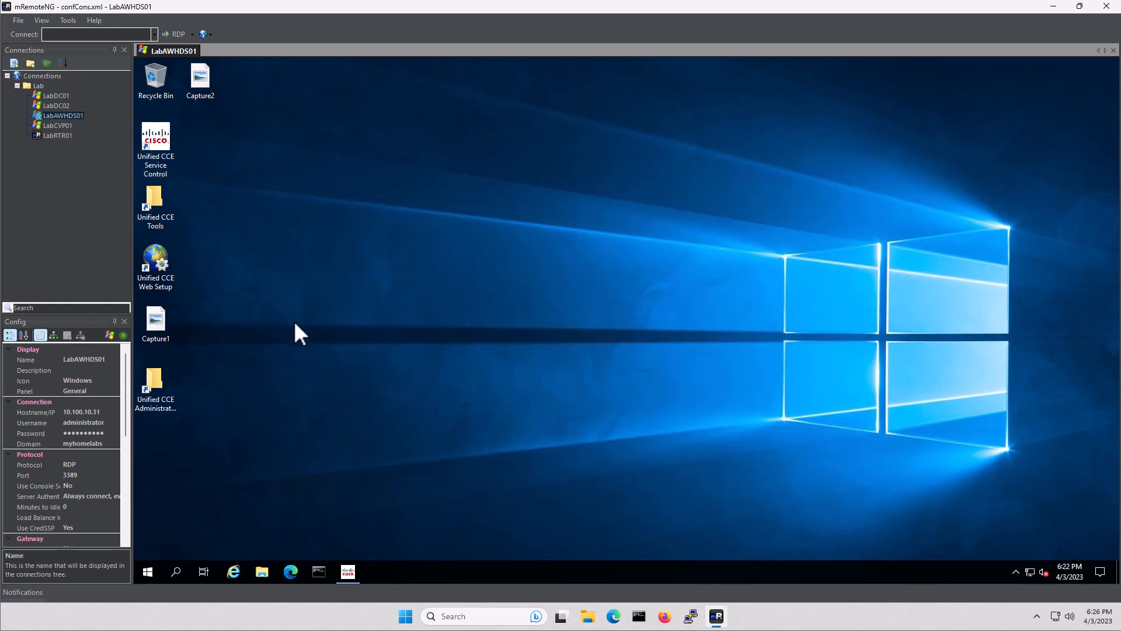
click(149, 568)
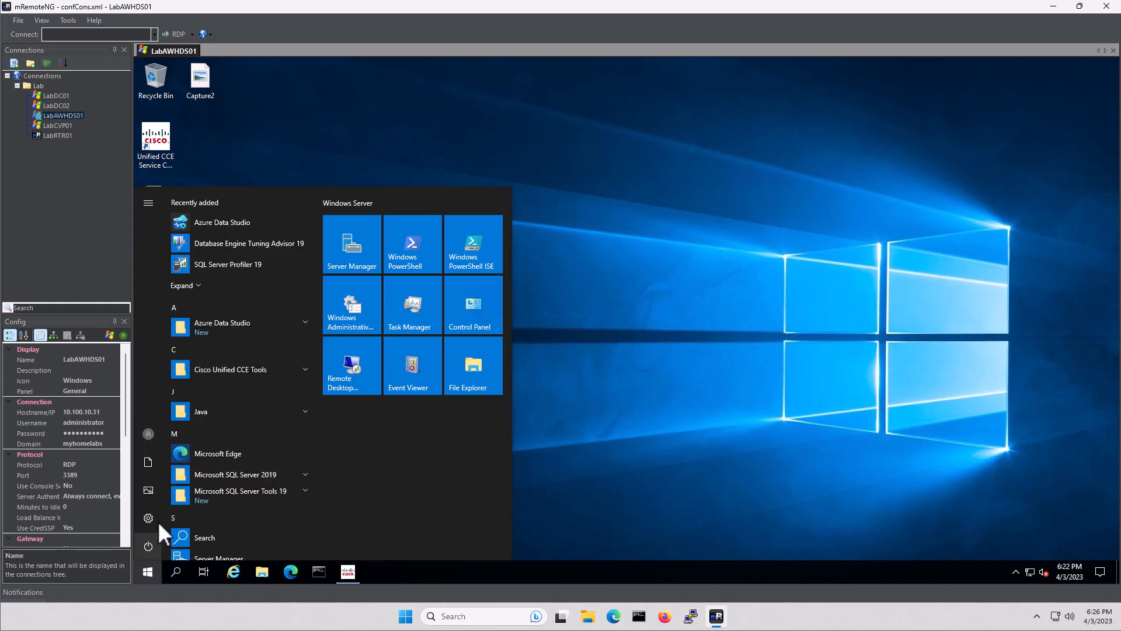
click(150, 435)
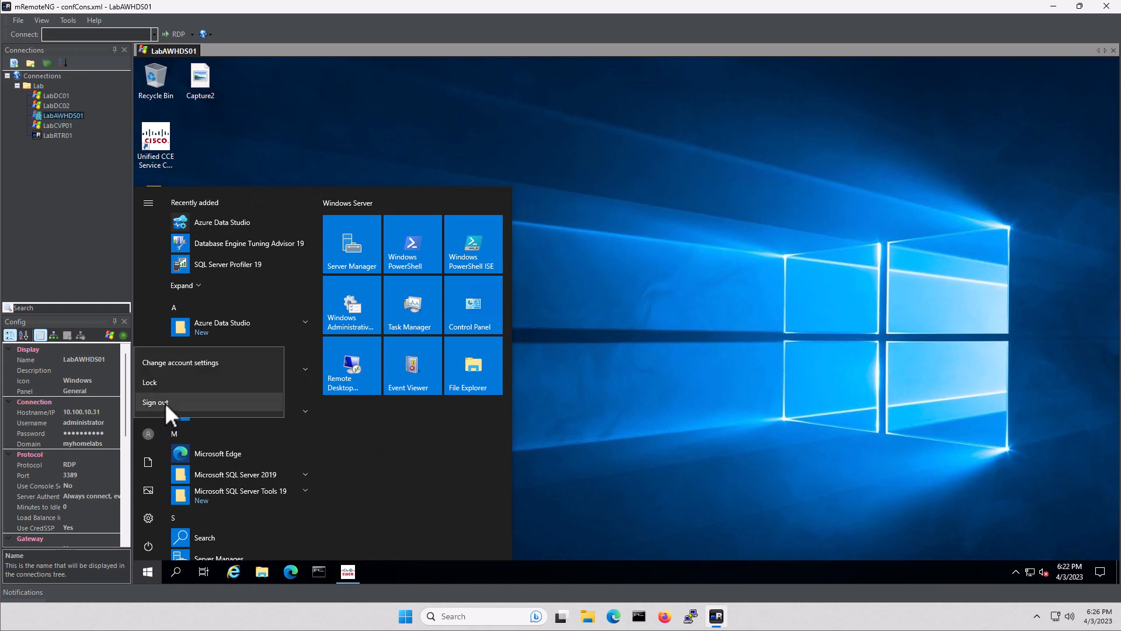
click(165, 402)
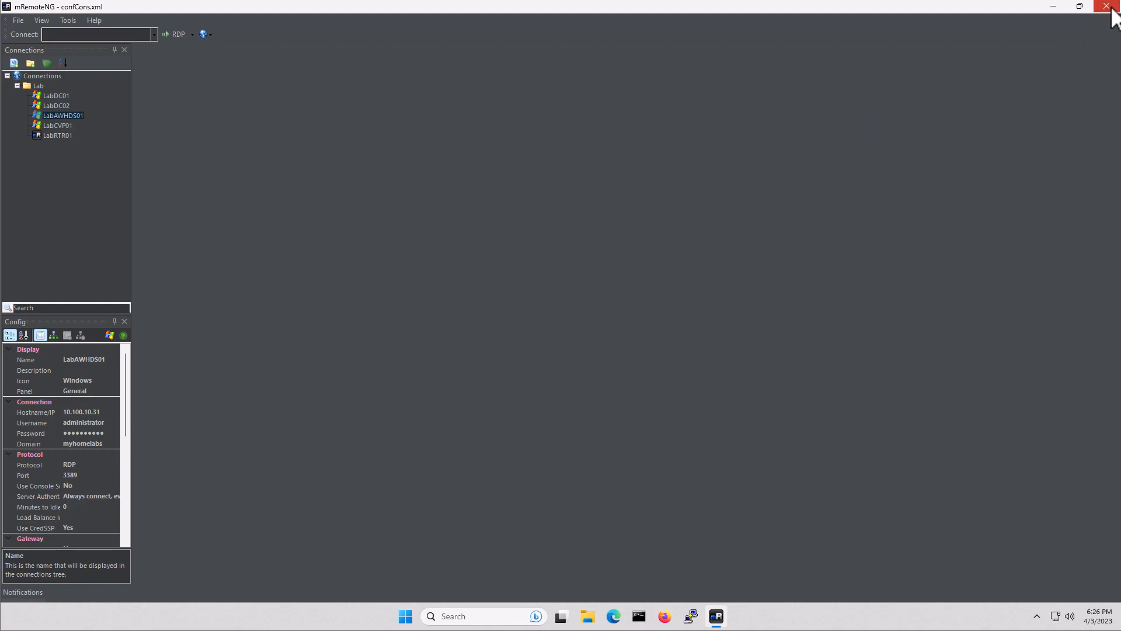
click(1111, 8)
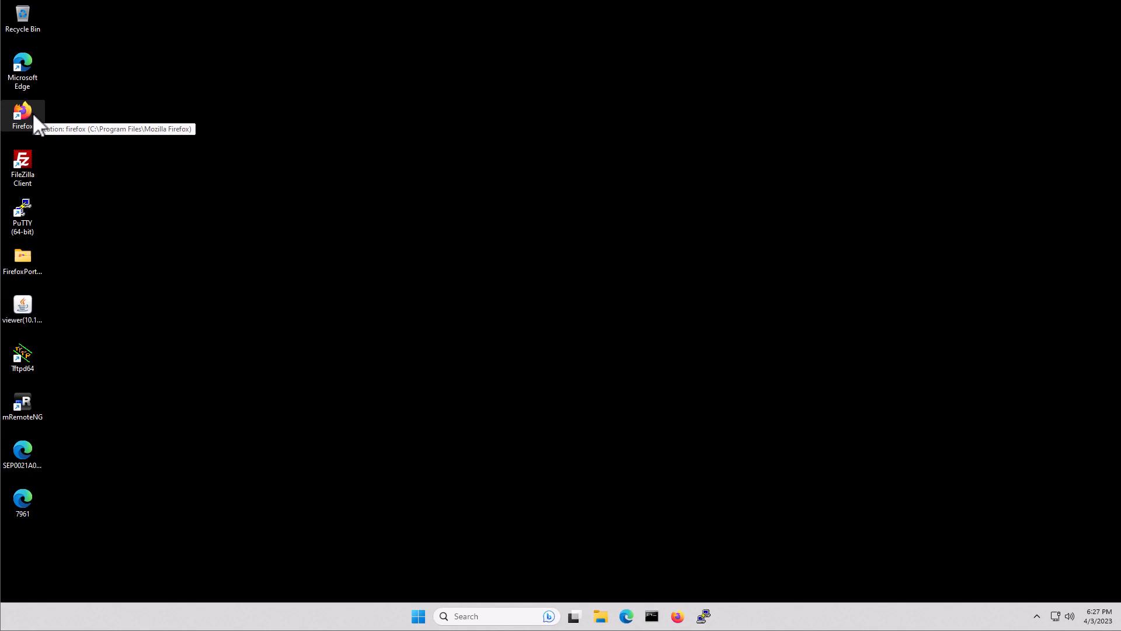
click(27, 71)
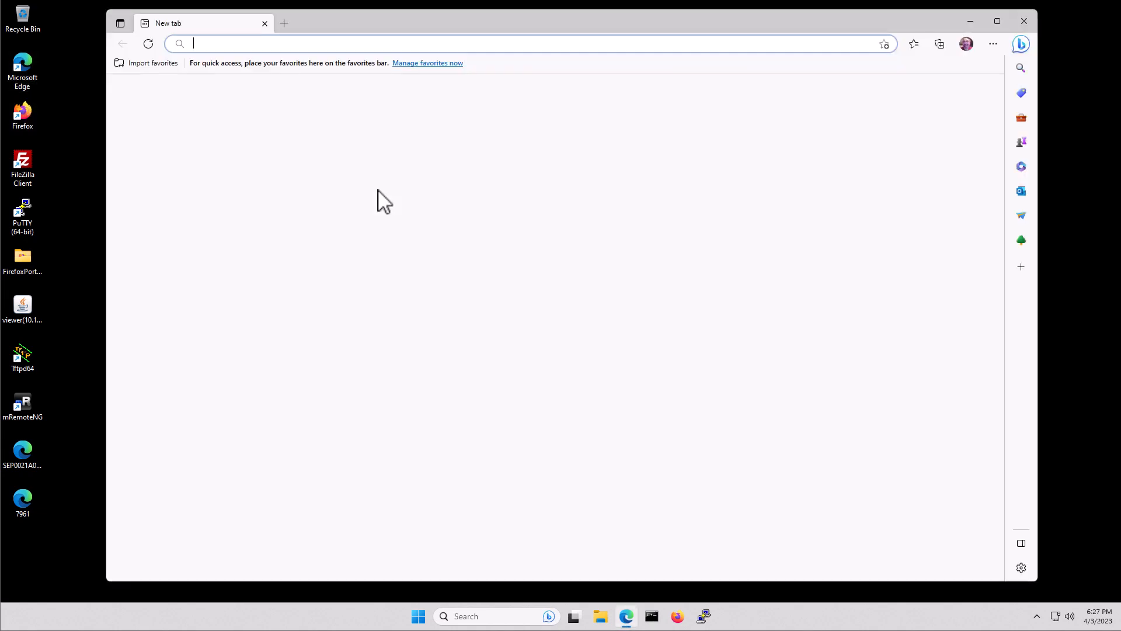
click(297, 45)
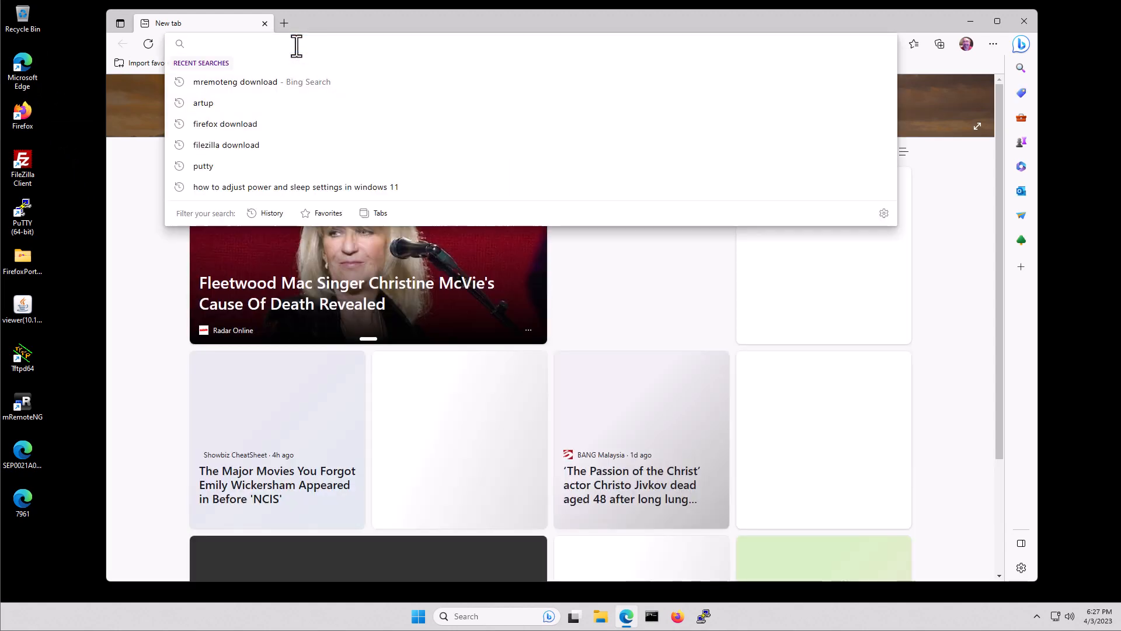
text(https)
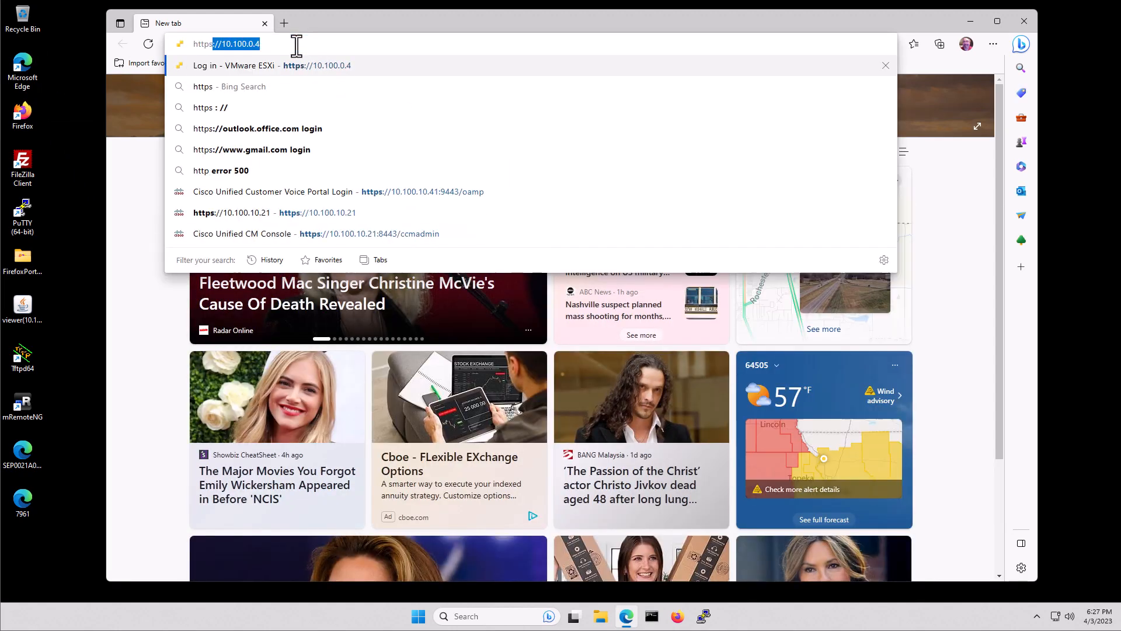
text(://10.)
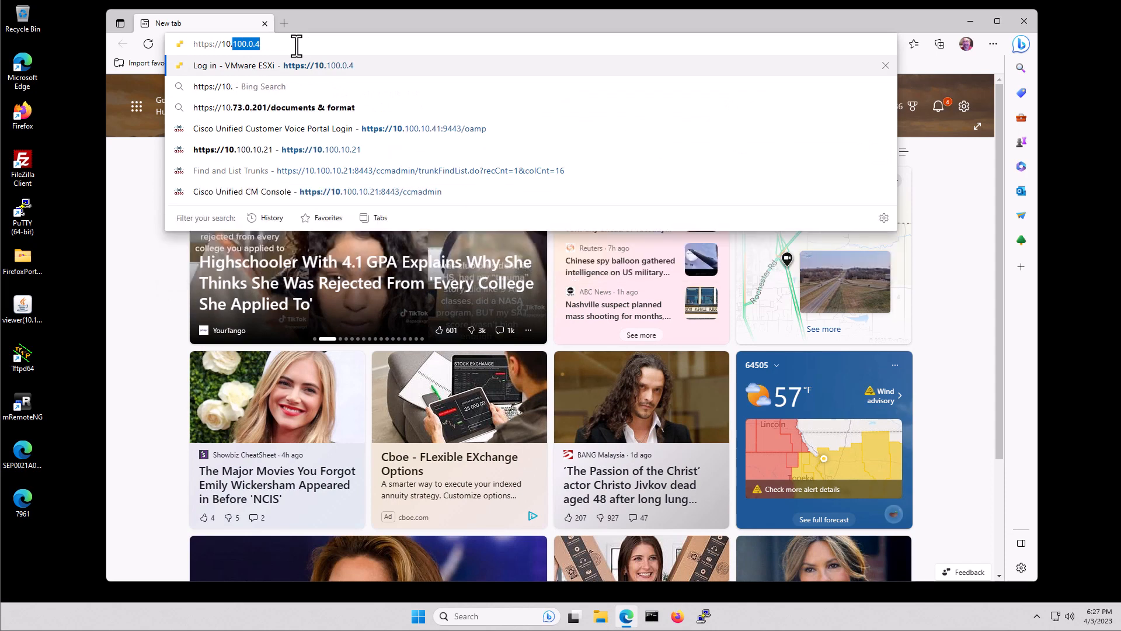
text(100.10.71)
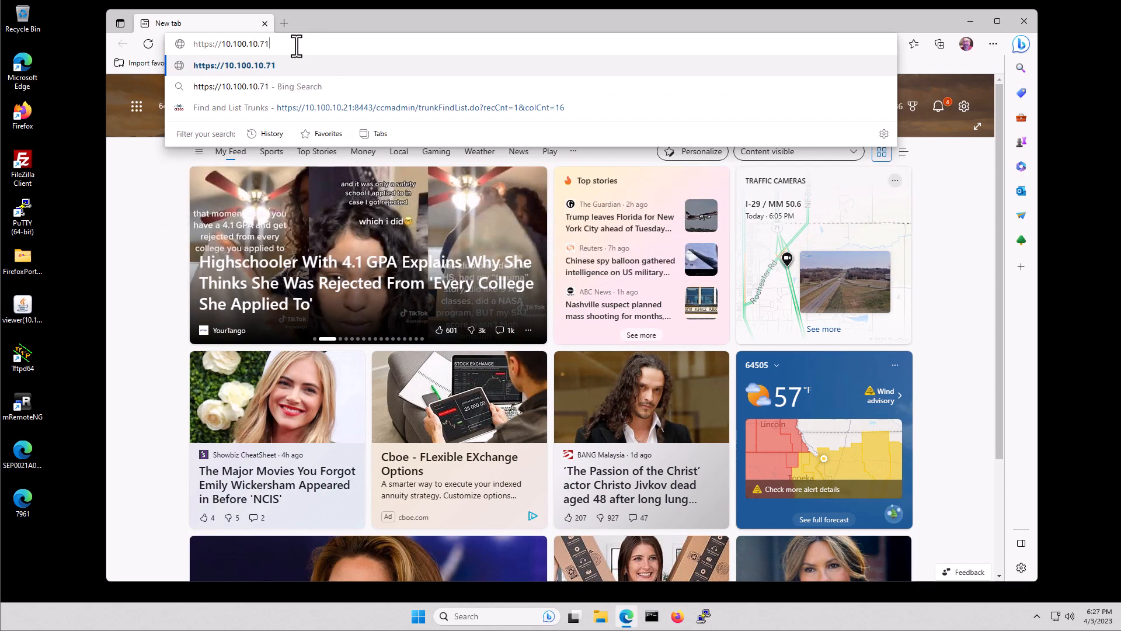
text(/)
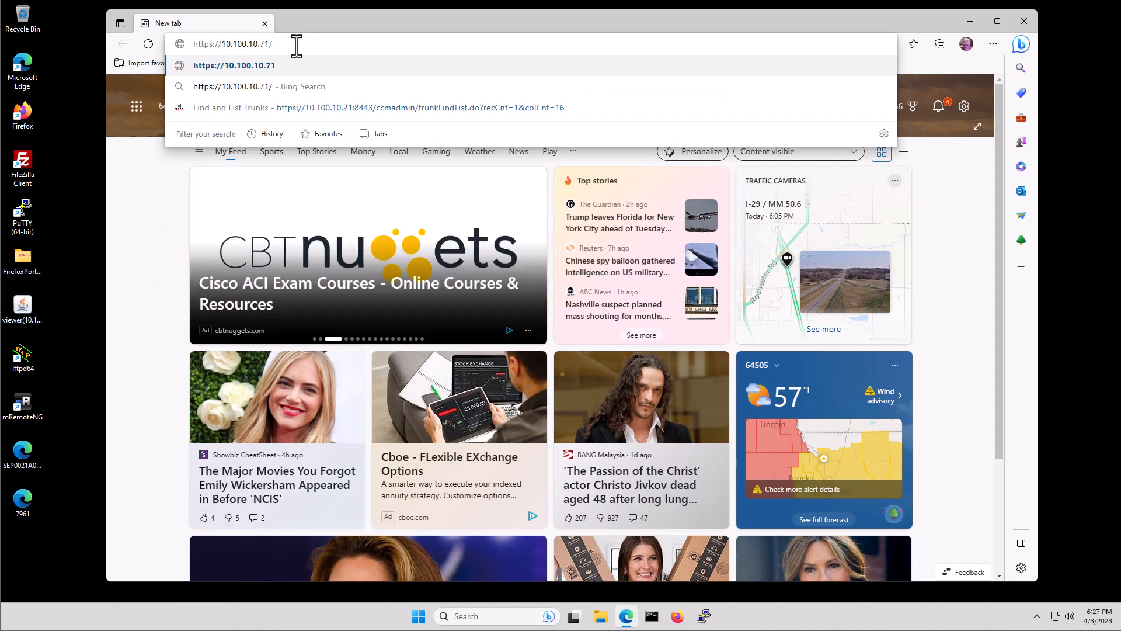
text(cfadmin)
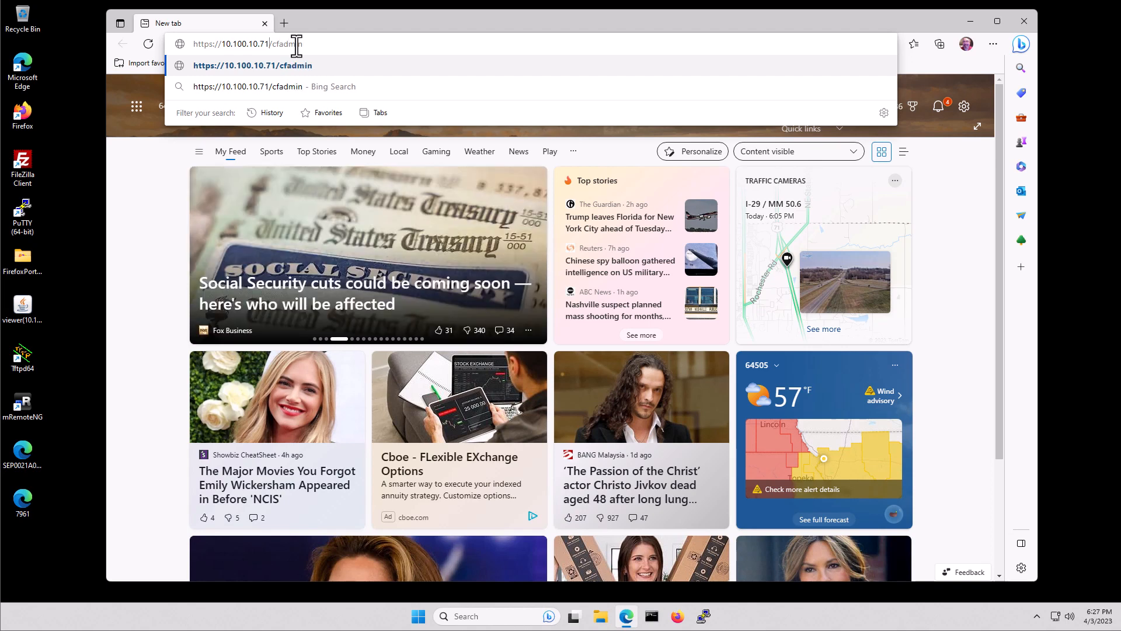
text(:844)
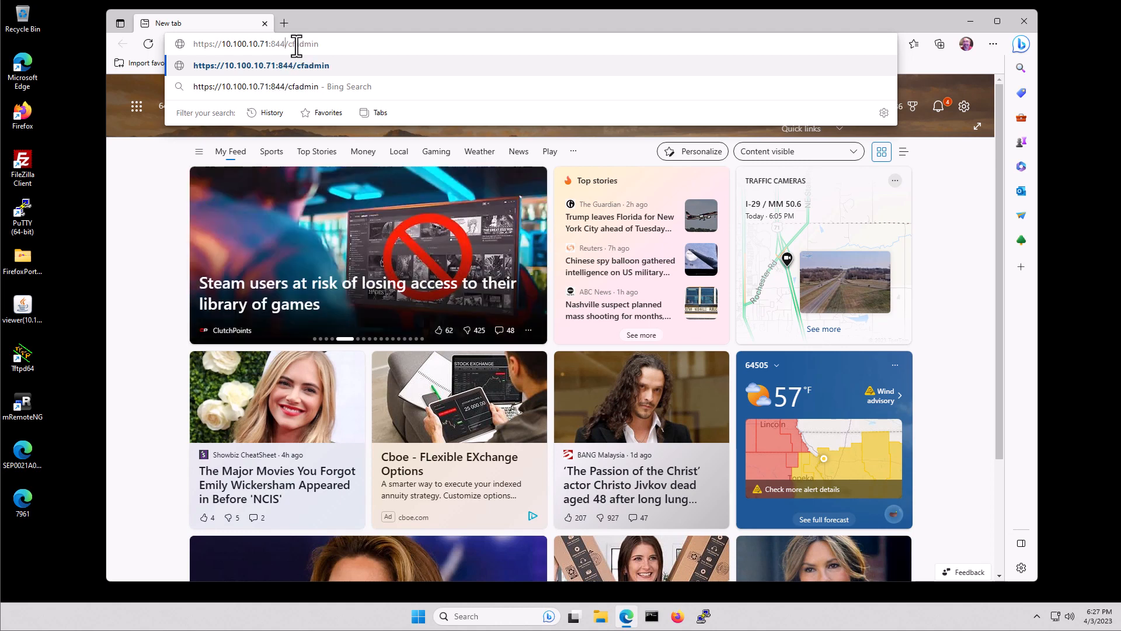
text(5)
key(Return)
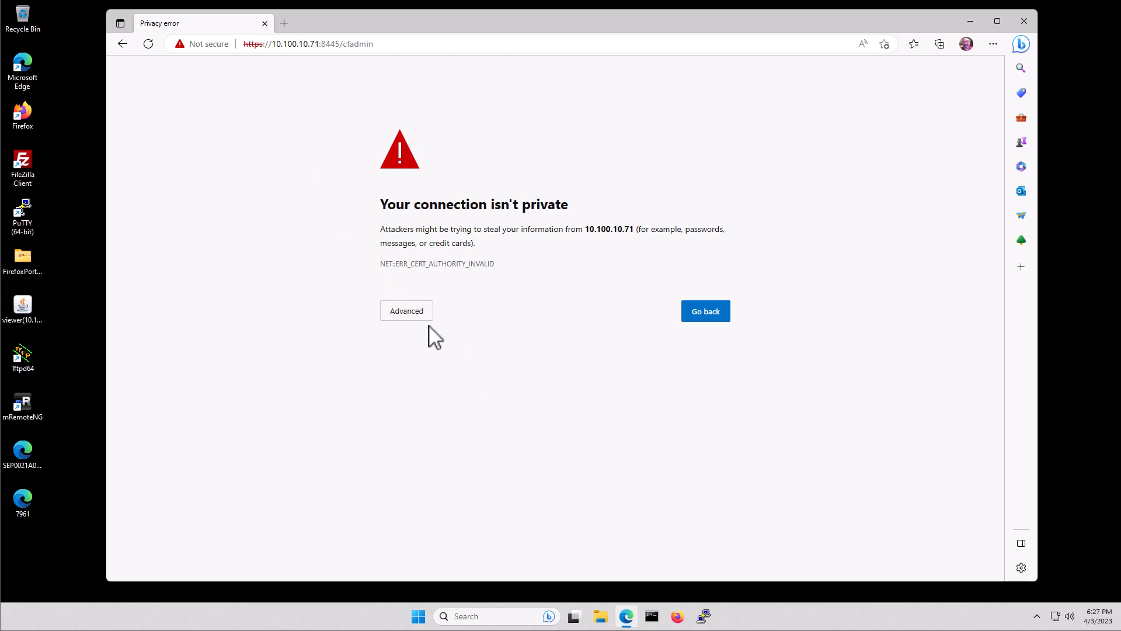
Accept both certificate warnings for 10.100.10.71 and labfin01.myhomelabs.us
click(411, 314)
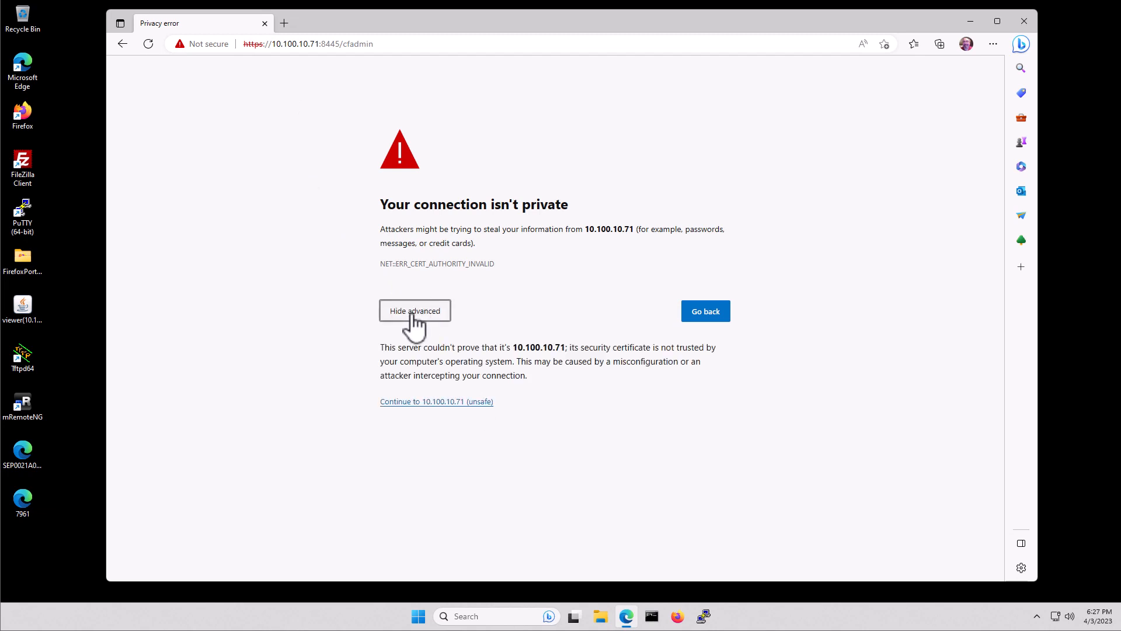
click(409, 403)
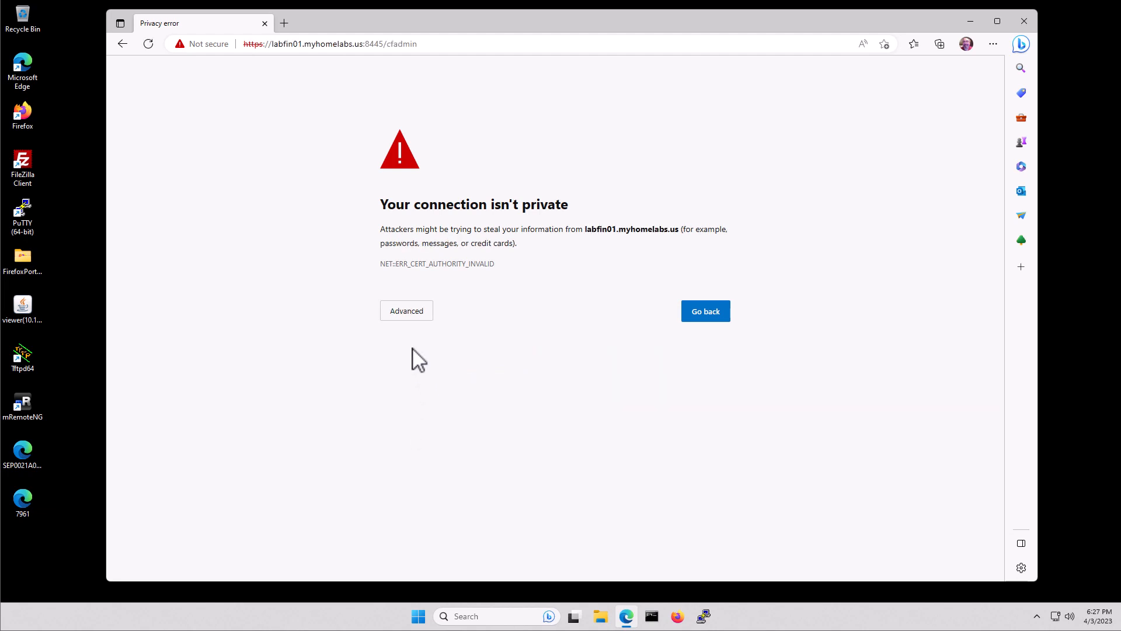
click(408, 316)
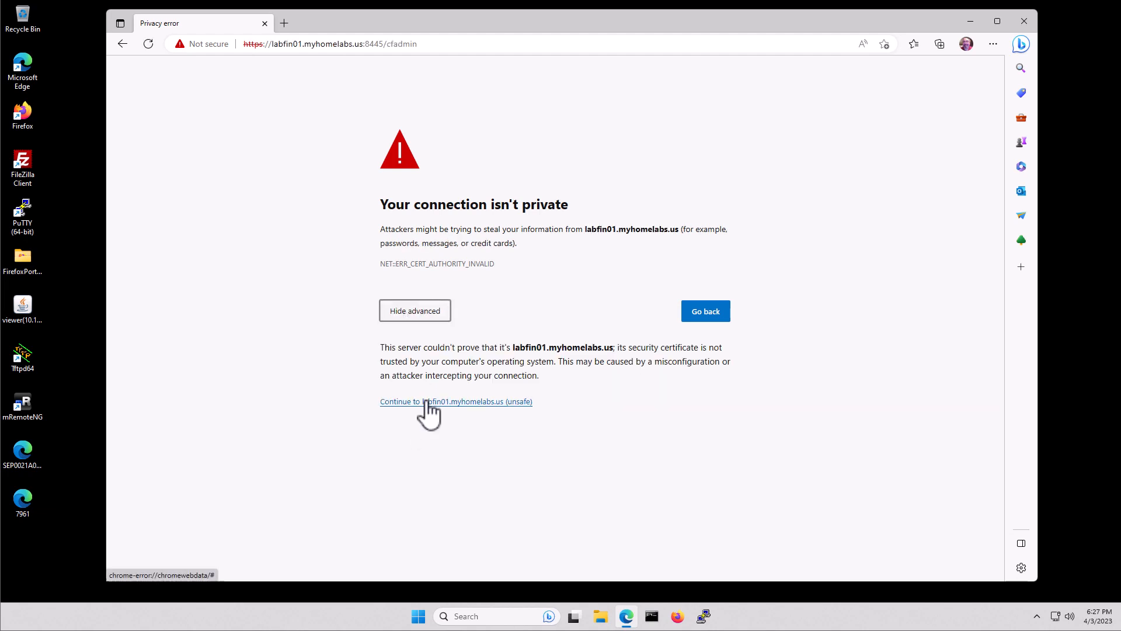
click(425, 403)
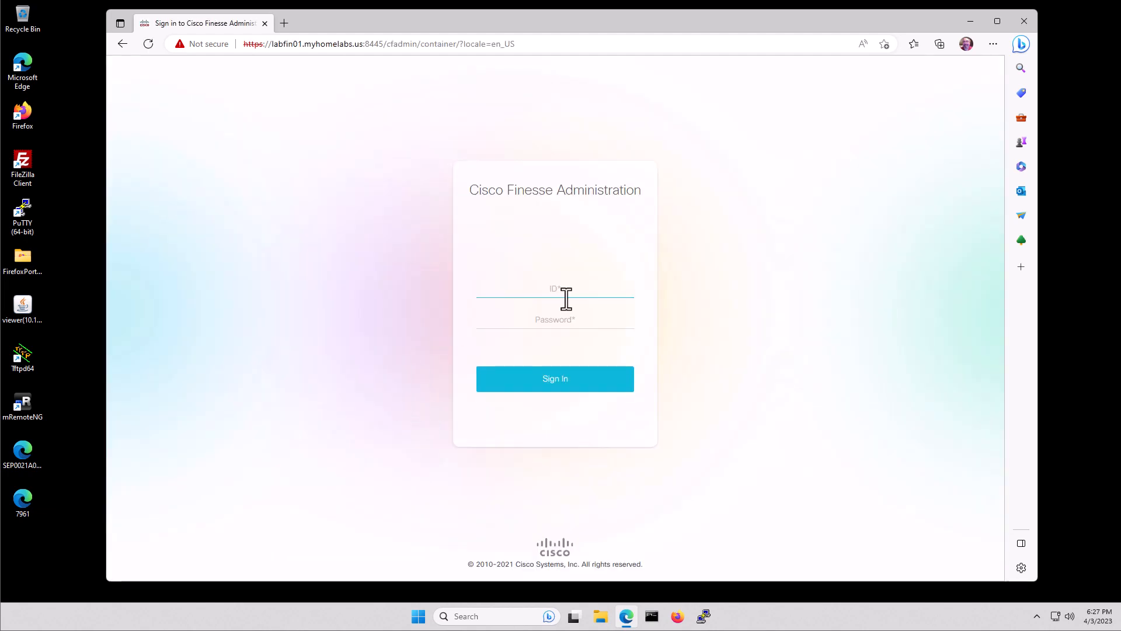
Sign in to Finesse Administration as admin with the account password
text(admin)
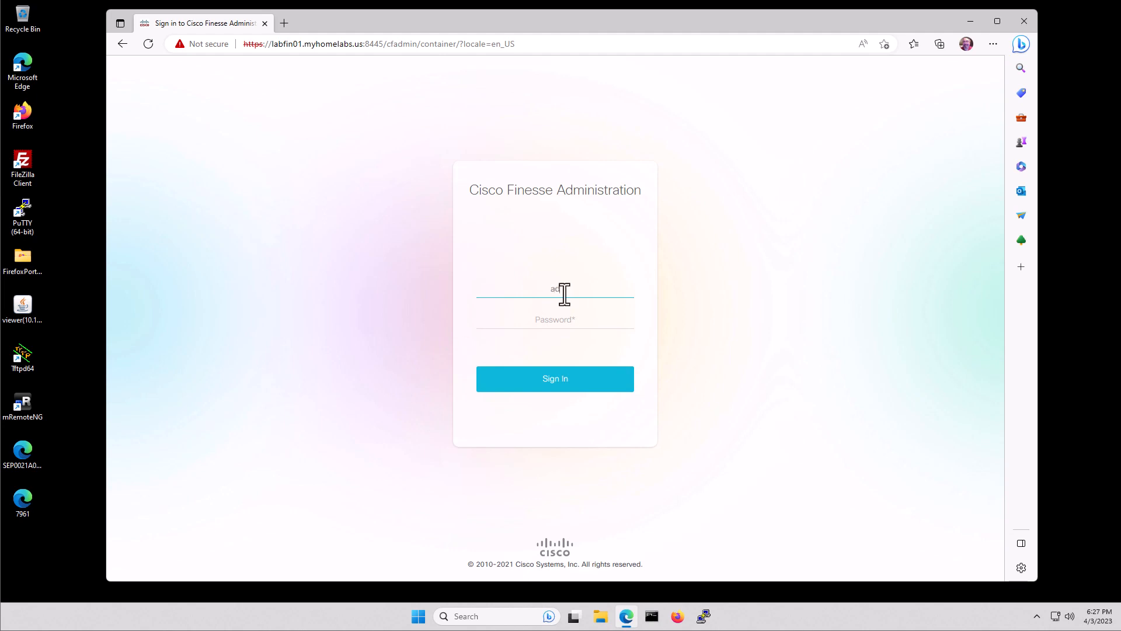
key(Tab)
text(c)
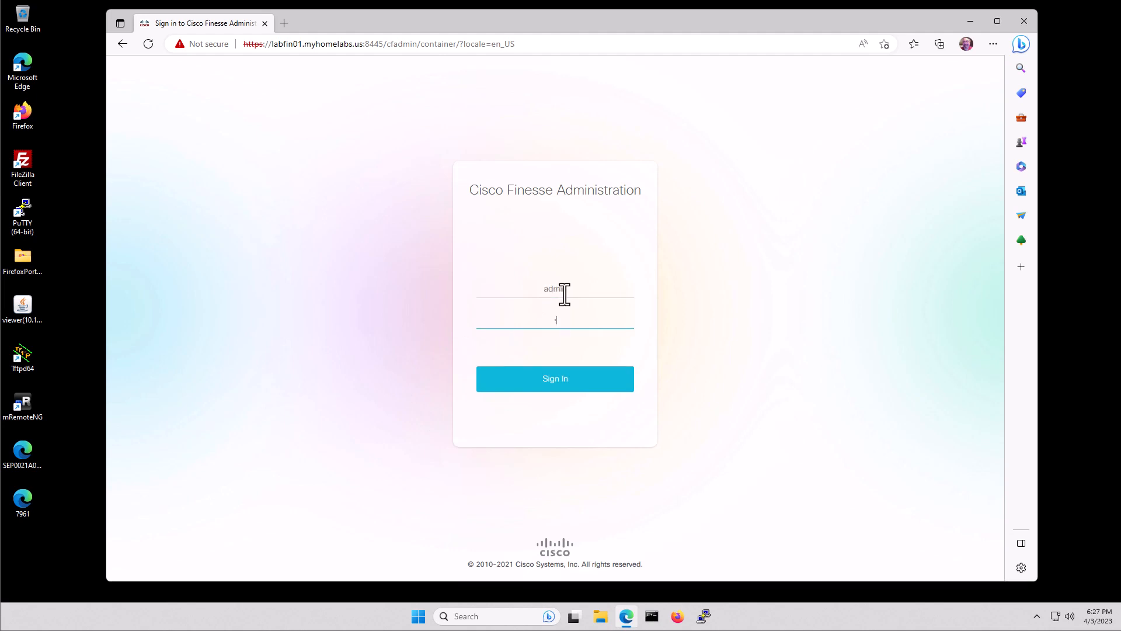
text(isco1)
key(Return)
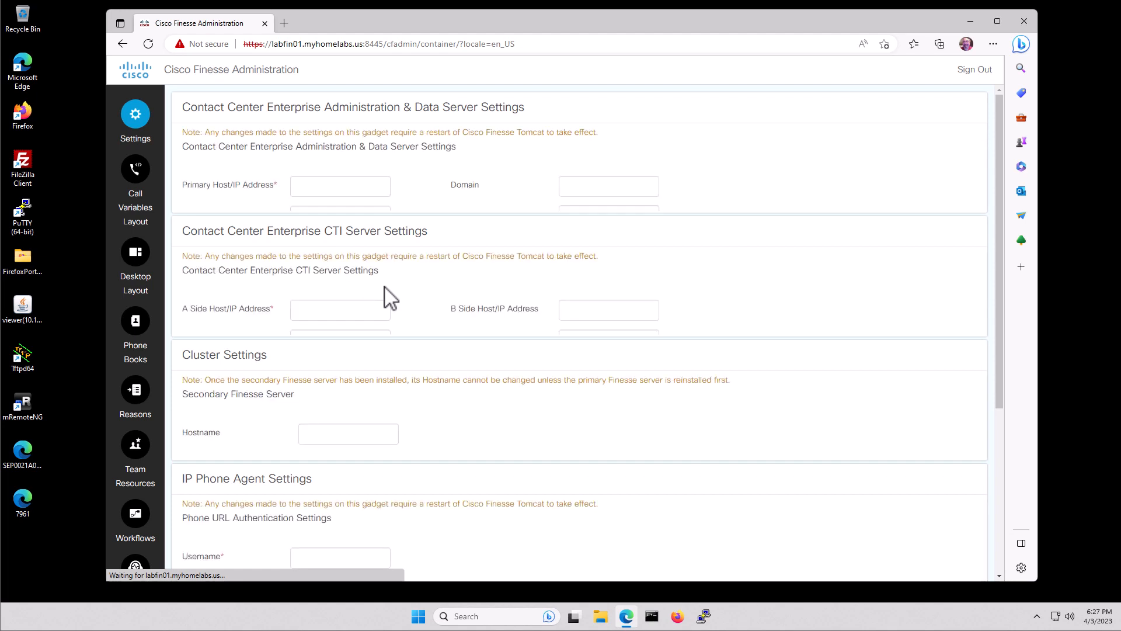
Enter AW primary host 10.100.10.31, database port 1433 and database name lab_awdb
click(342, 187)
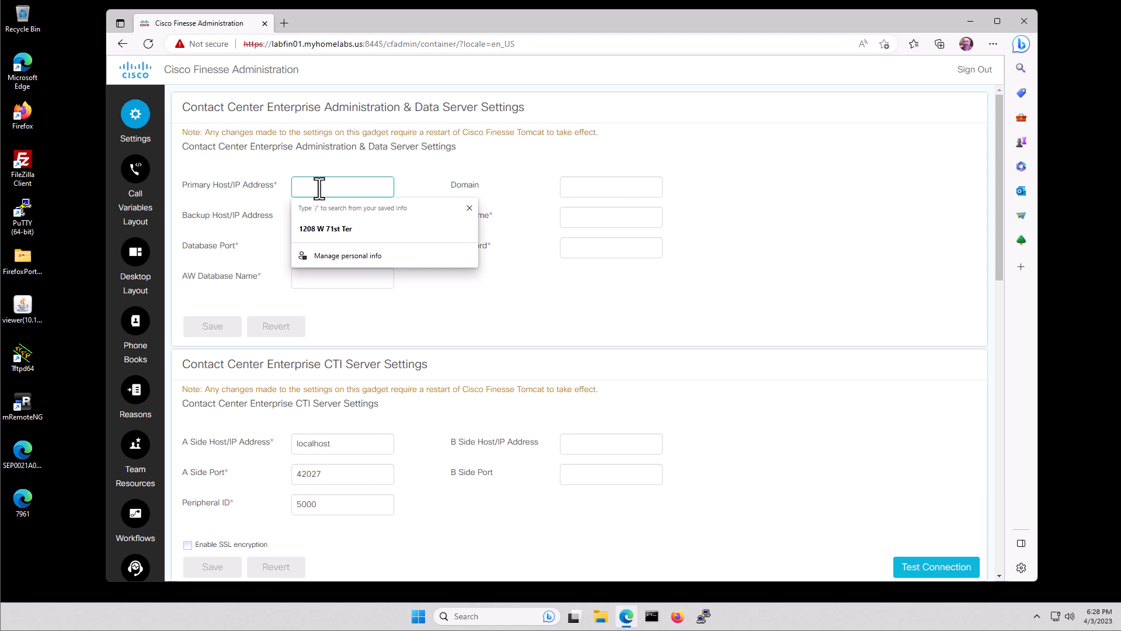
text(10)
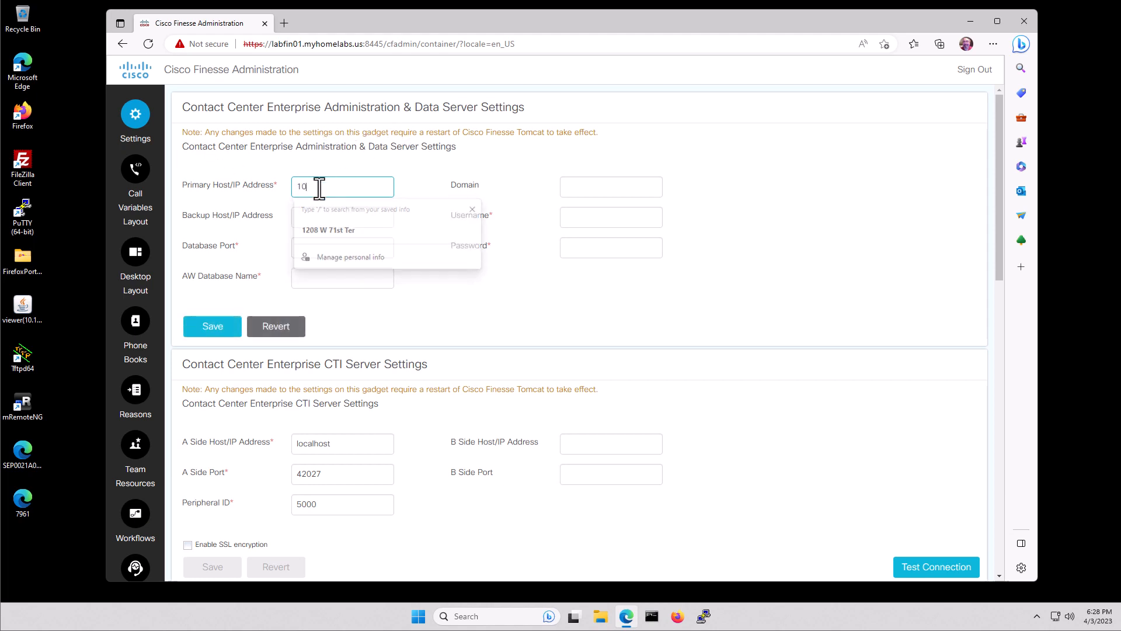
text(.1)
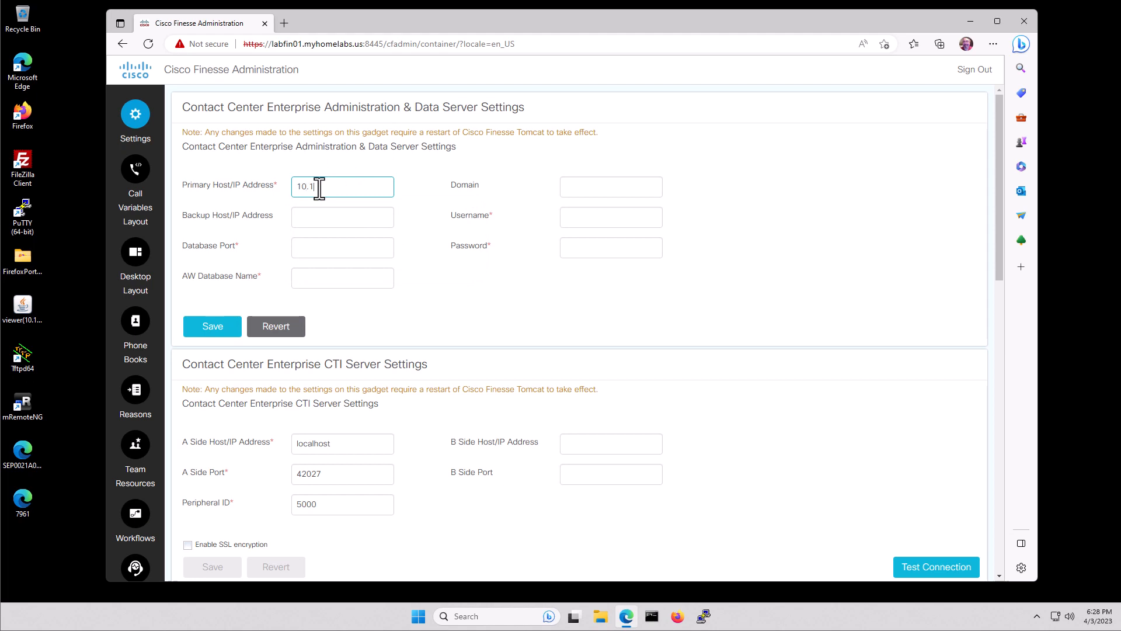
text(00.10.31)
key(Tab)
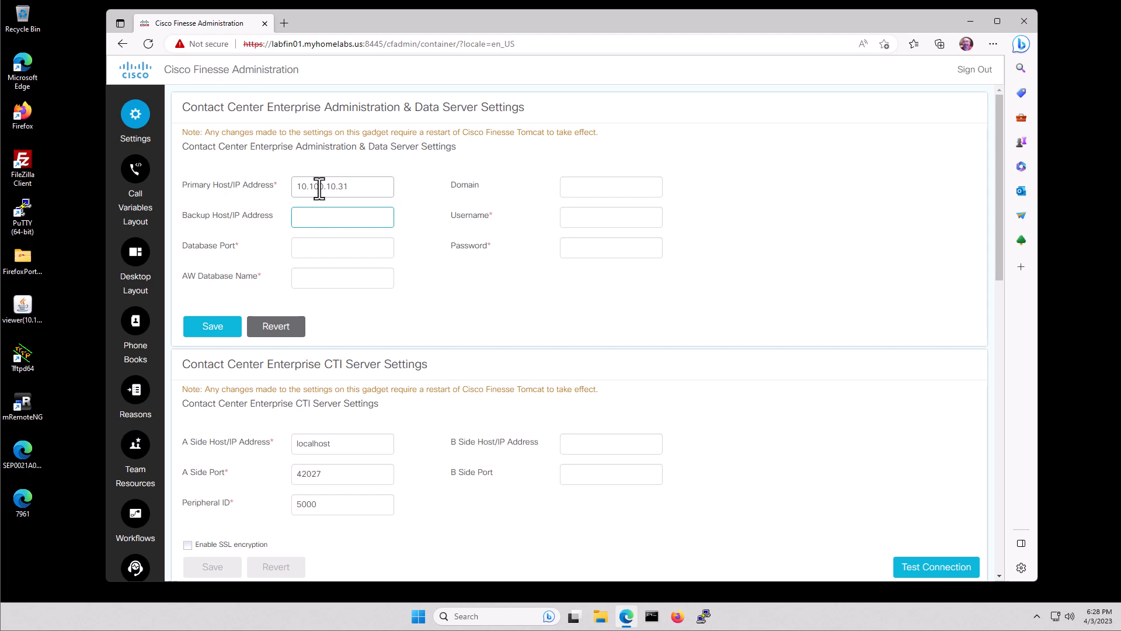
key(Tab)
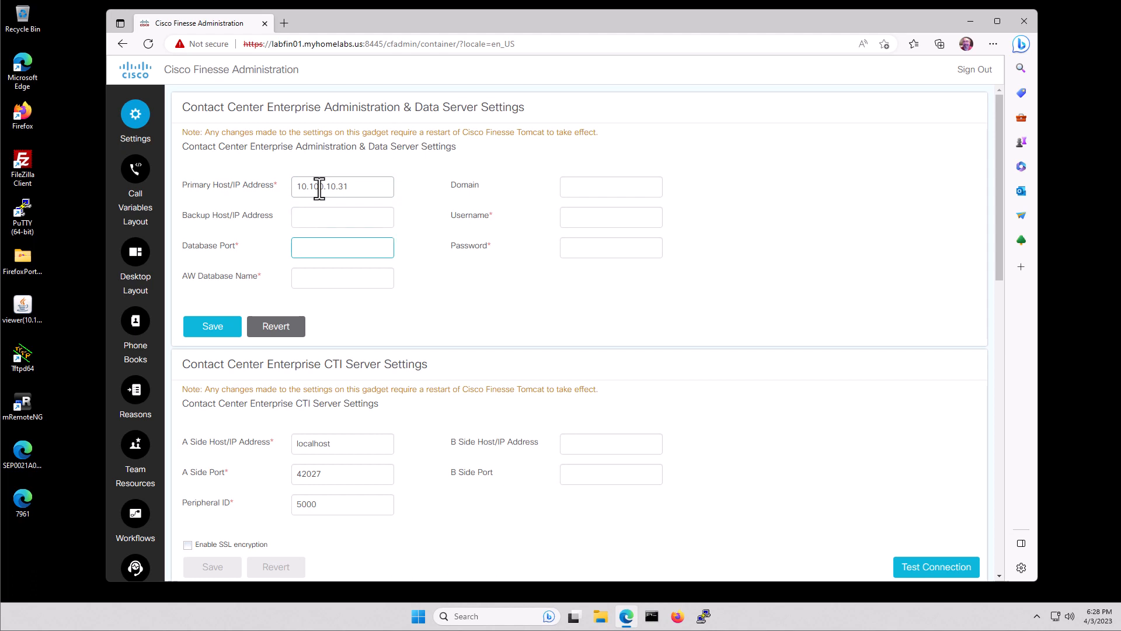
text(1433)
key(Tab)
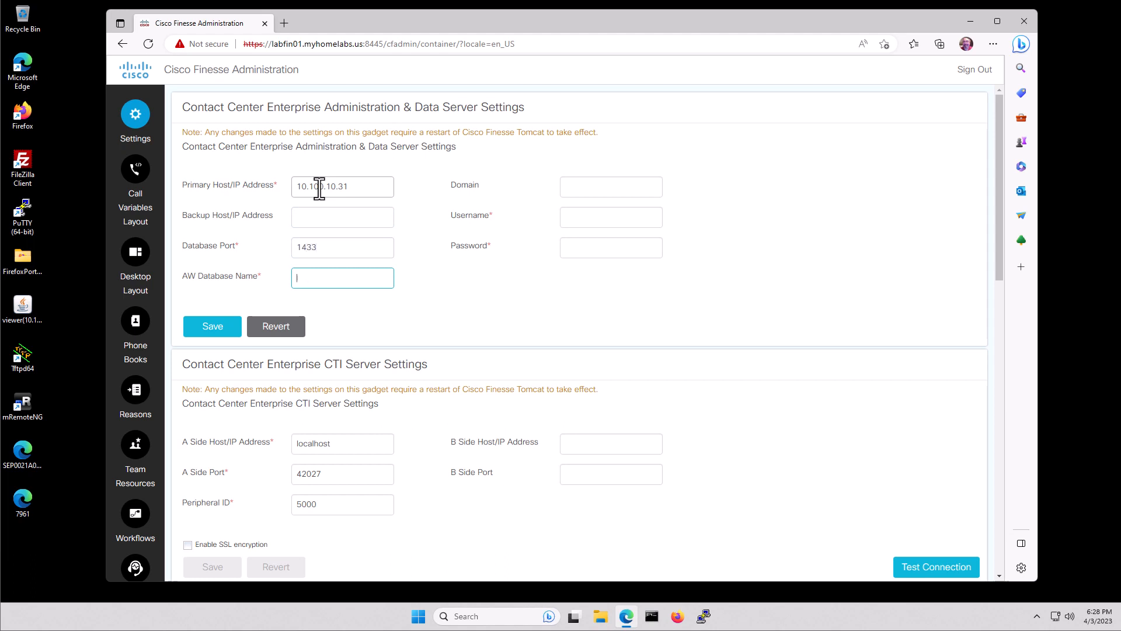
text(lab_awdb)
Add domain myhomelabs.us, username administrator and the password, then save the AW settings
key(Tab)
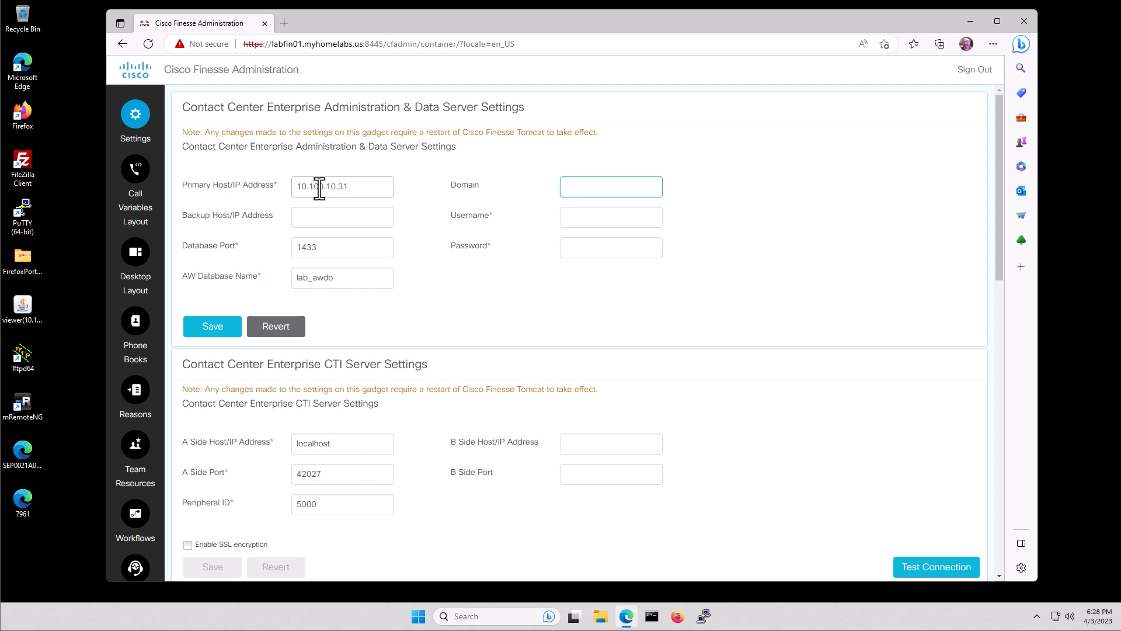
text(myhomelabs.us)
key(Tab)
text(adminis)
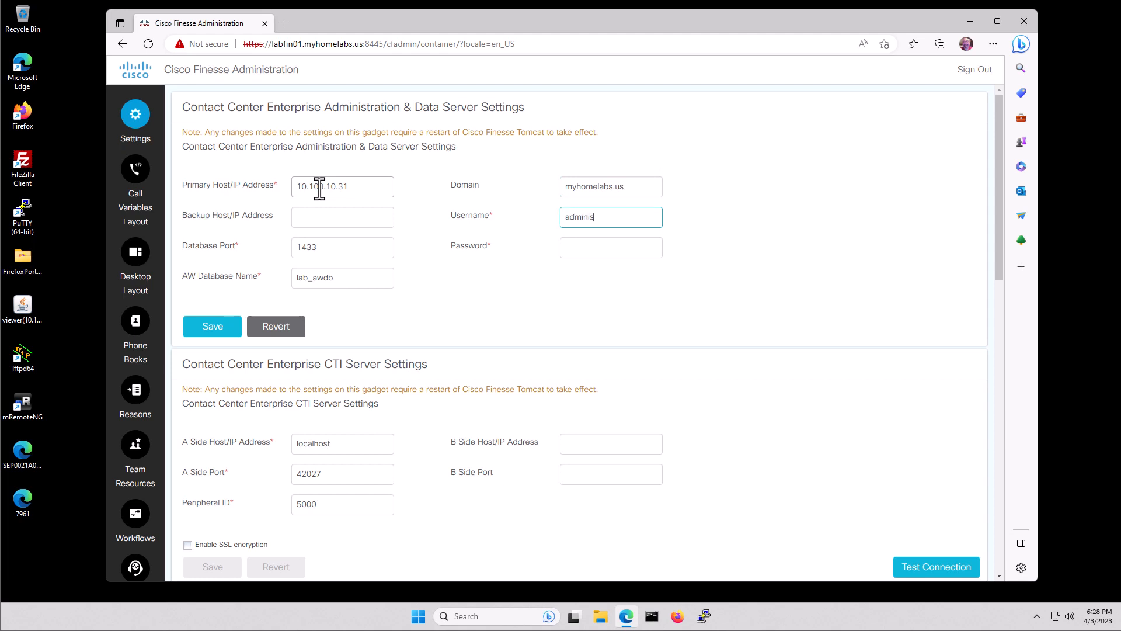
text(trator)
key(Tab)
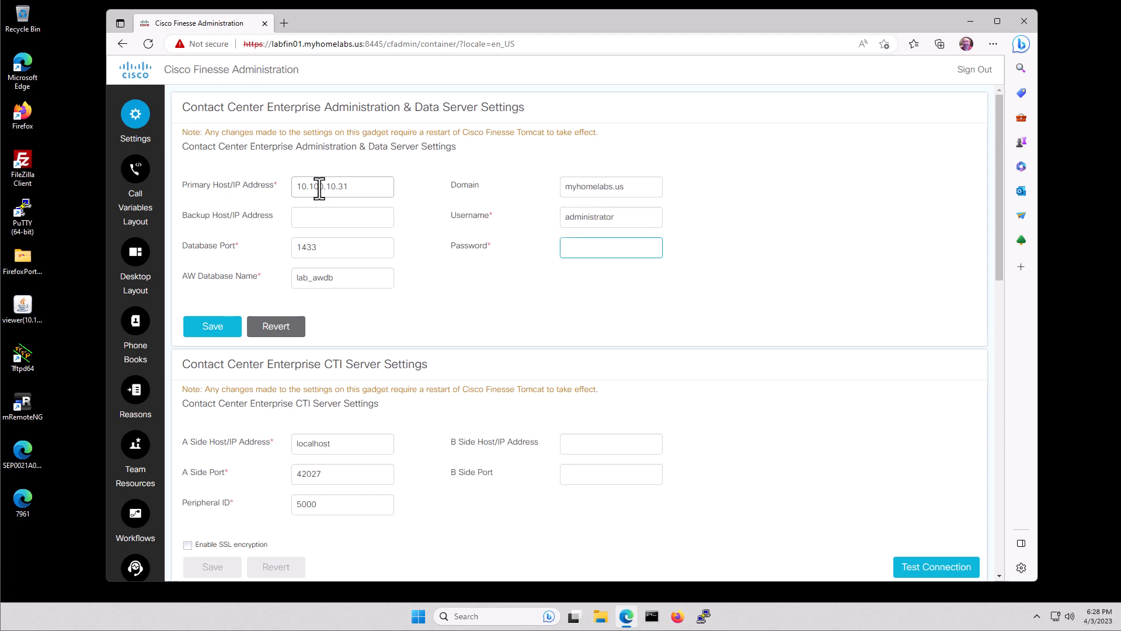
text(•••••••••)
click(215, 331)
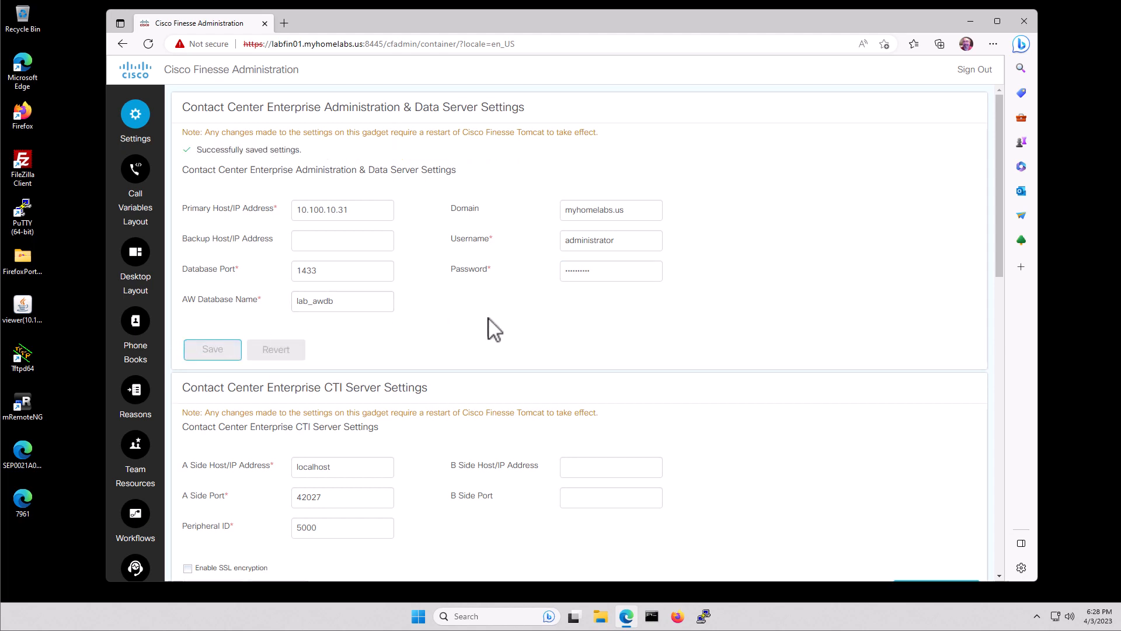
scroll(715, 336, down, 1)
Change the CTI A Side Host/IP from localhost to 10.100.10.31 and save
scroll(718, 338, down, 1)
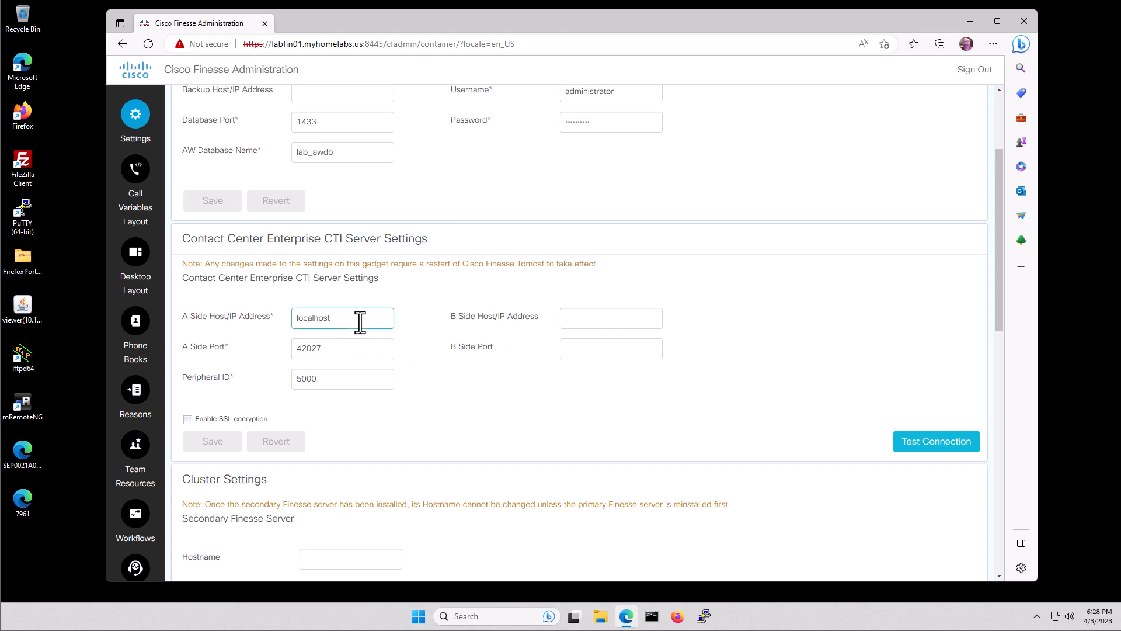
drag(358, 320, 286, 330)
text(10.100.10)
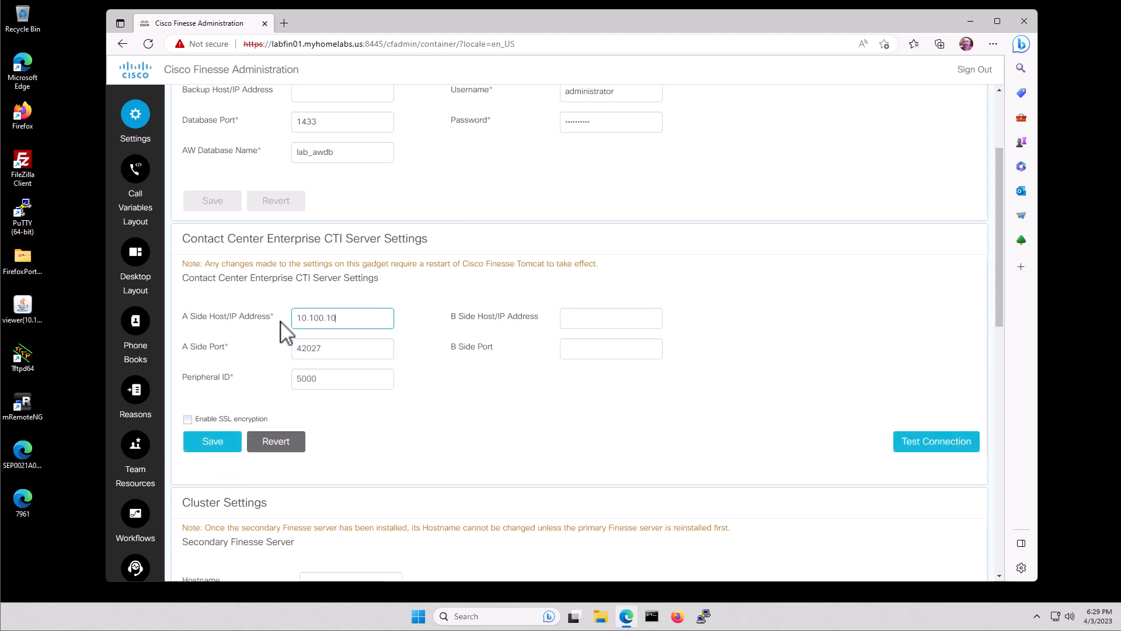
text(.31)
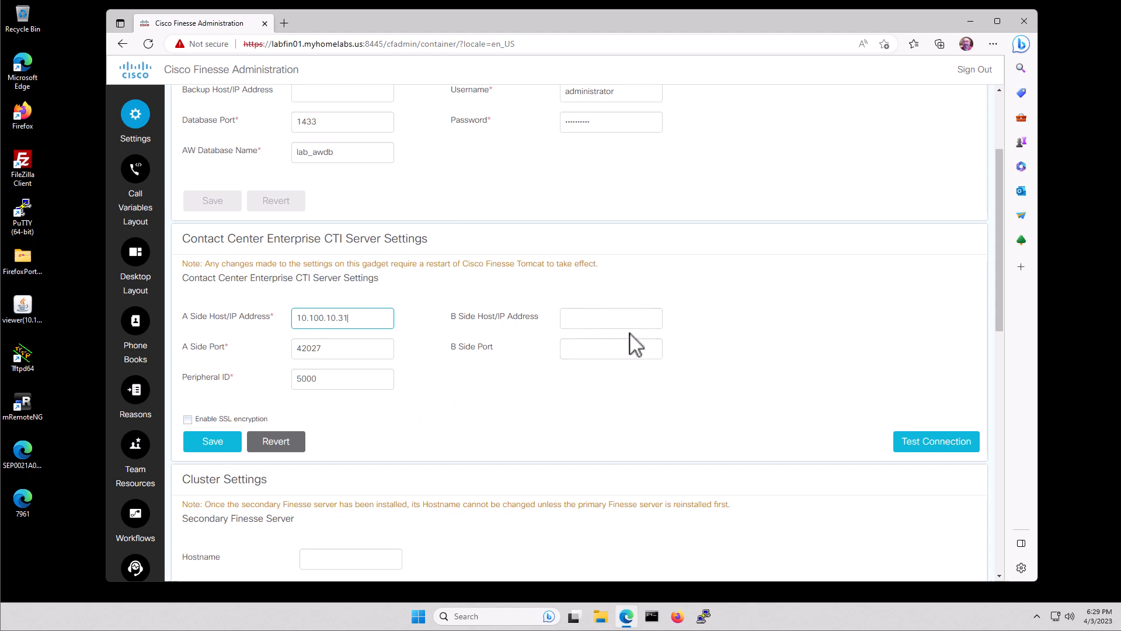
click(212, 444)
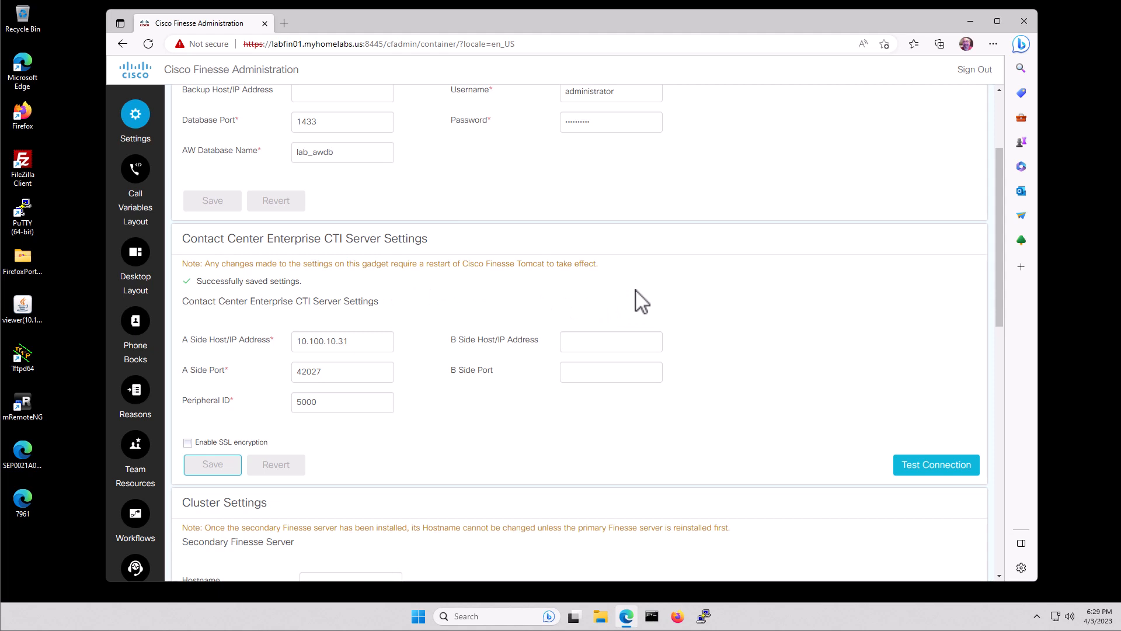
click(32, 409)
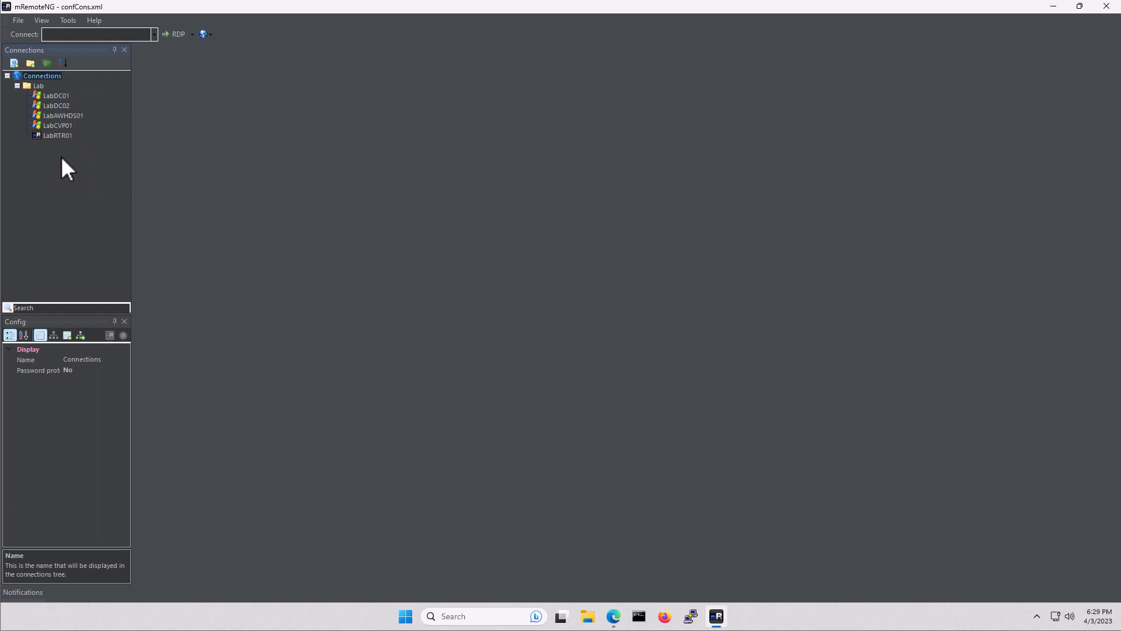
Duplicate the LabRTR01 connection and select the new copy
click(57, 135)
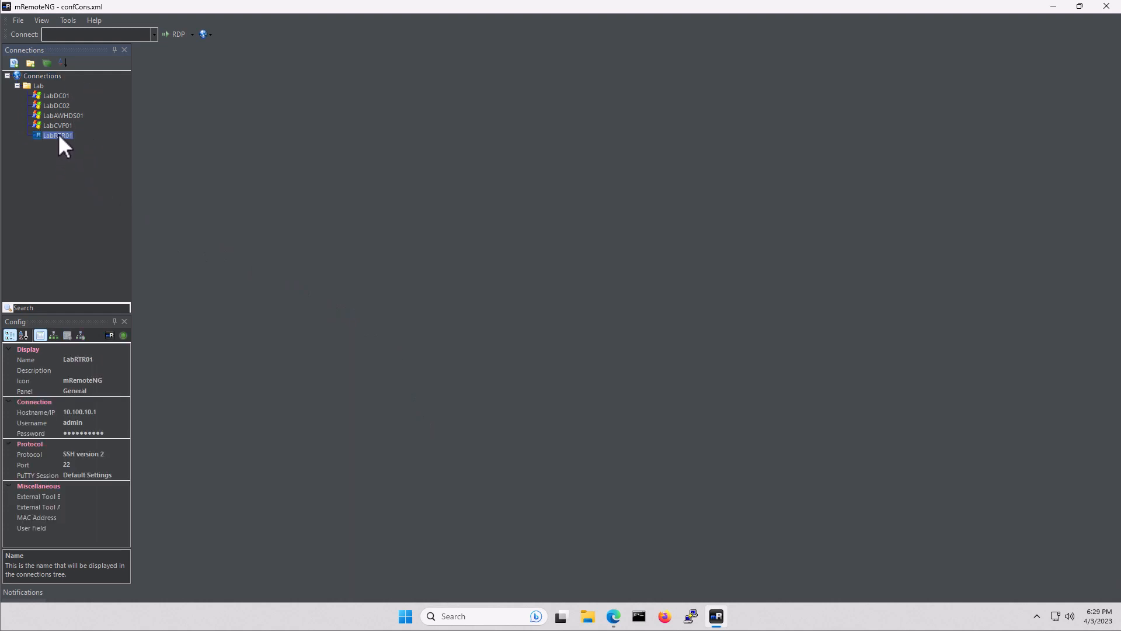
right_click(63, 135)
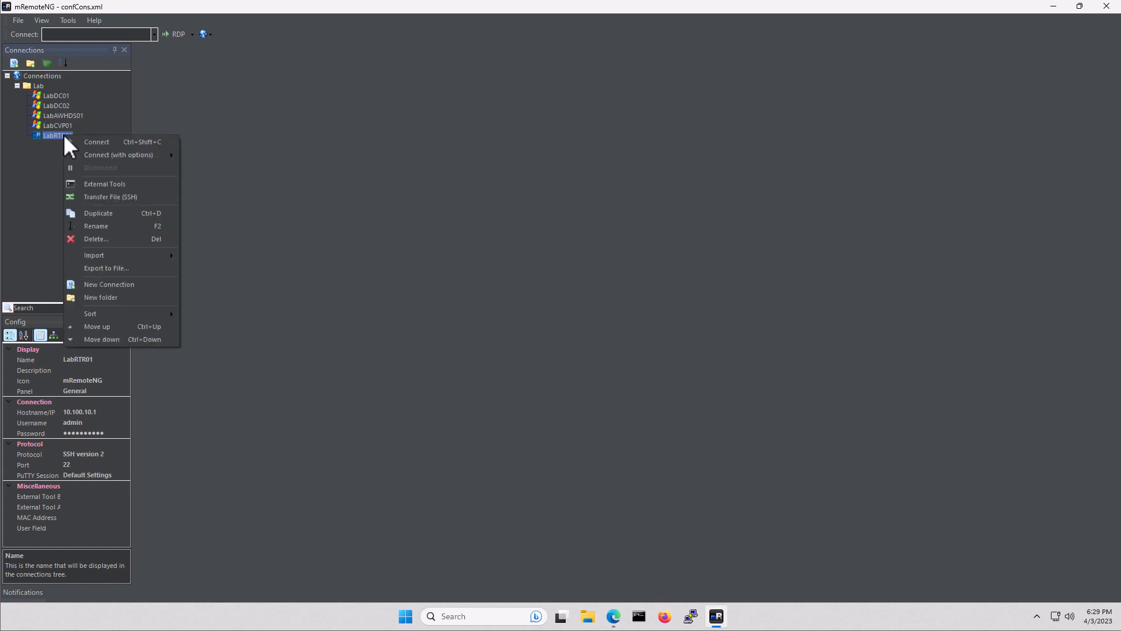
click(103, 213)
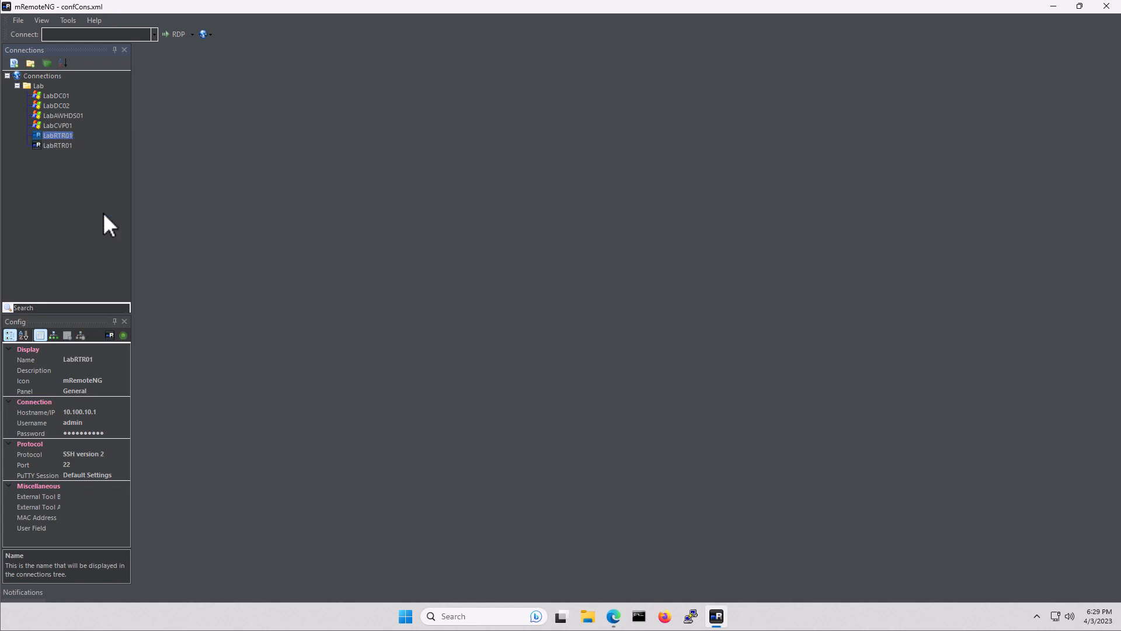
click(59, 145)
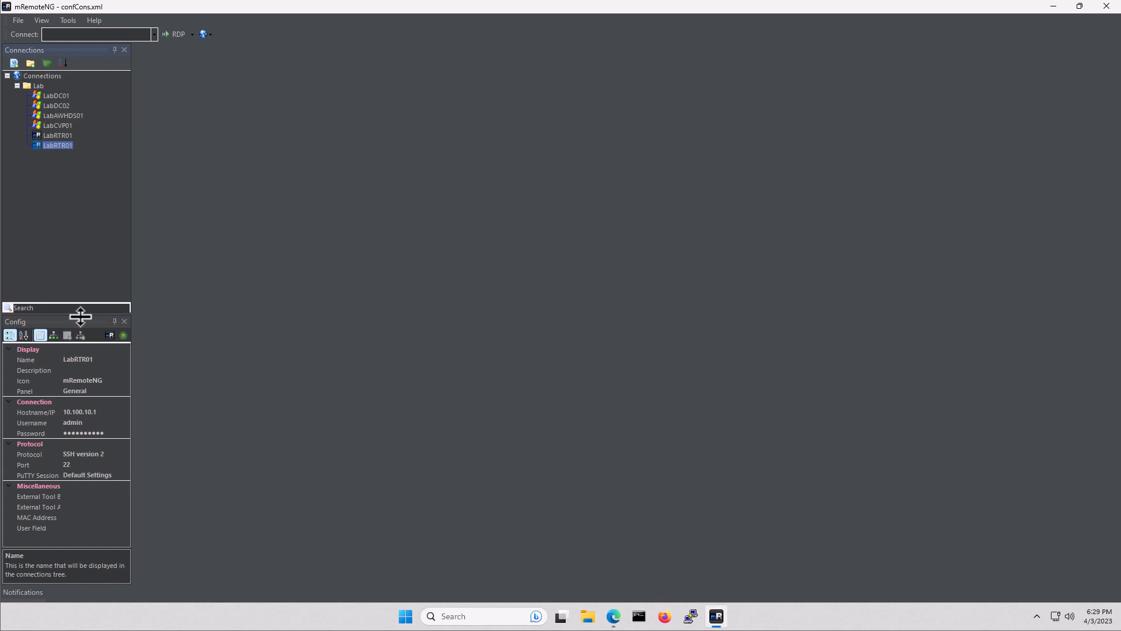
Rename the copy to LabFin01 with host 10.100.10.71 and username administrator
click(104, 360)
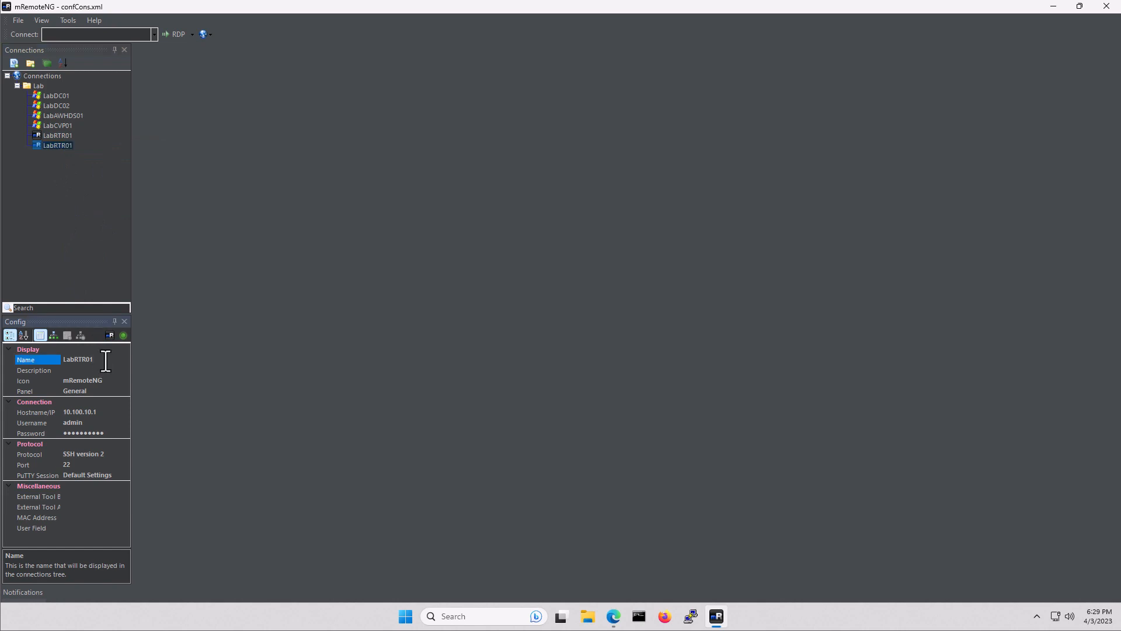
key(BackSpace)
key(BackSpace)
key(BackSpace)
key(BackSpace)
key(BackSpace)
text(Fin01)
click(104, 413)
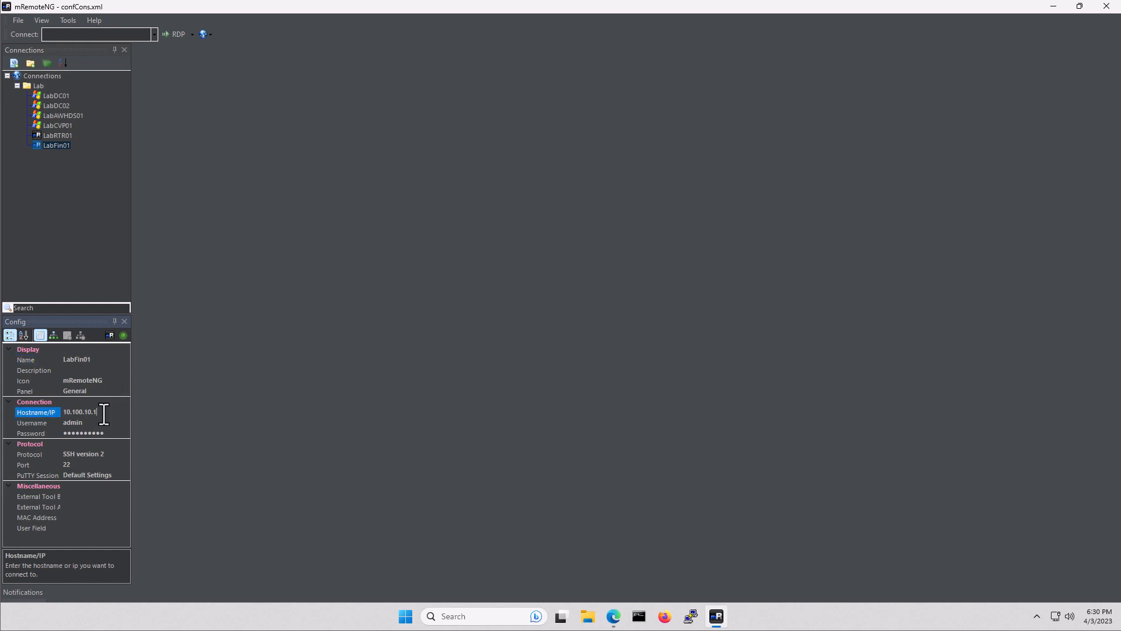
key(BackSpace)
text(71)
key(Tab)
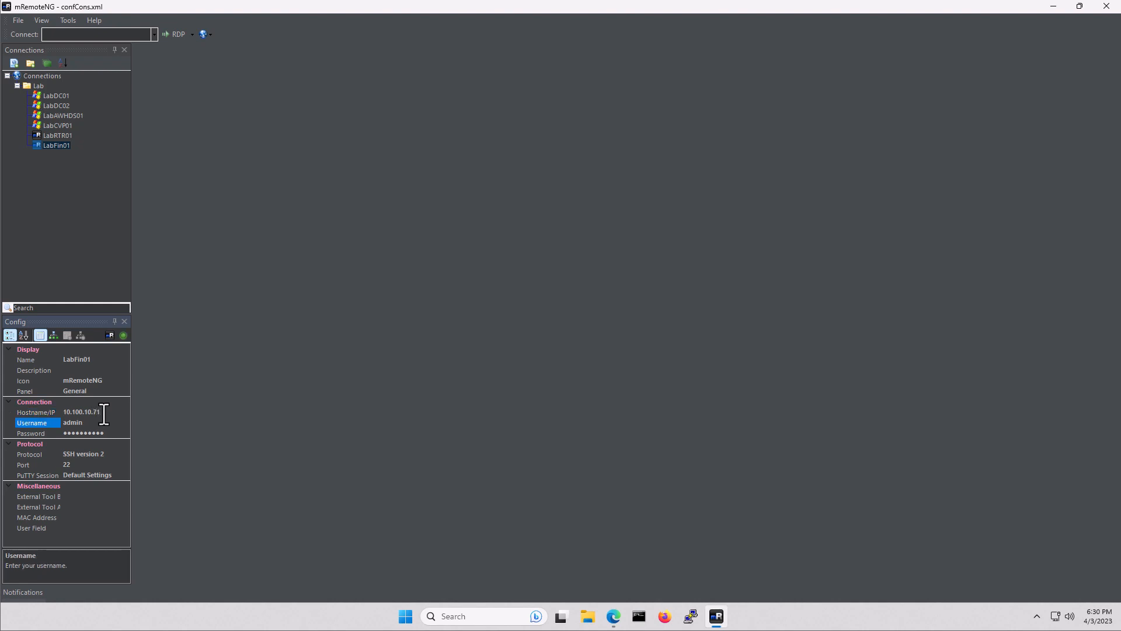
text(administrator)
Connect to LabFin01 and accept the PuTTYNG host-key security alert
double_click(57, 146)
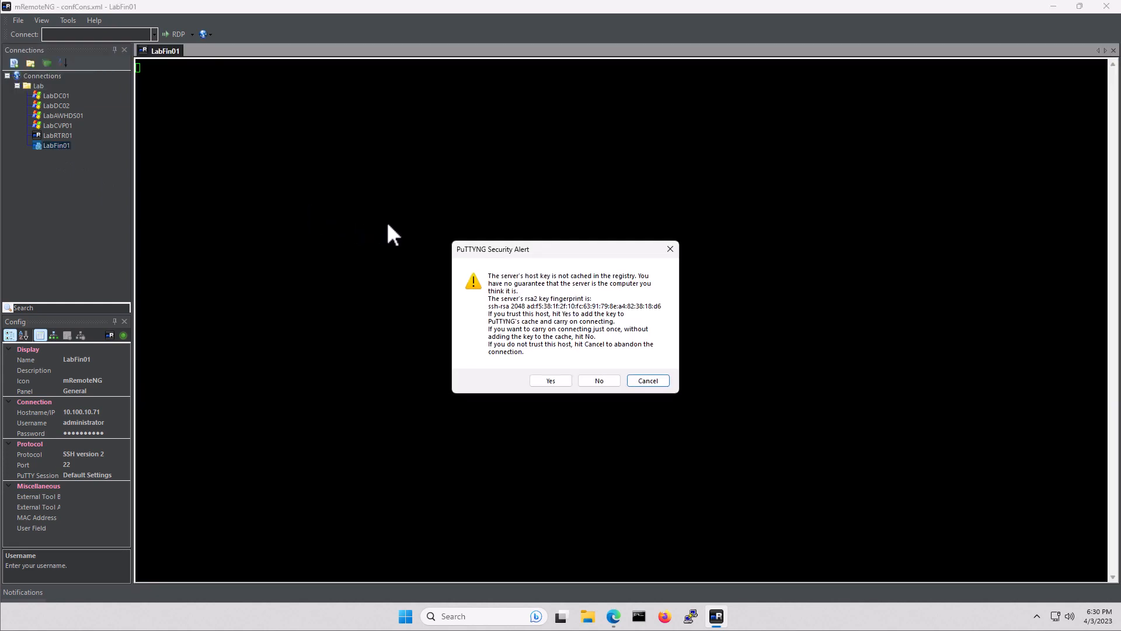
click(548, 380)
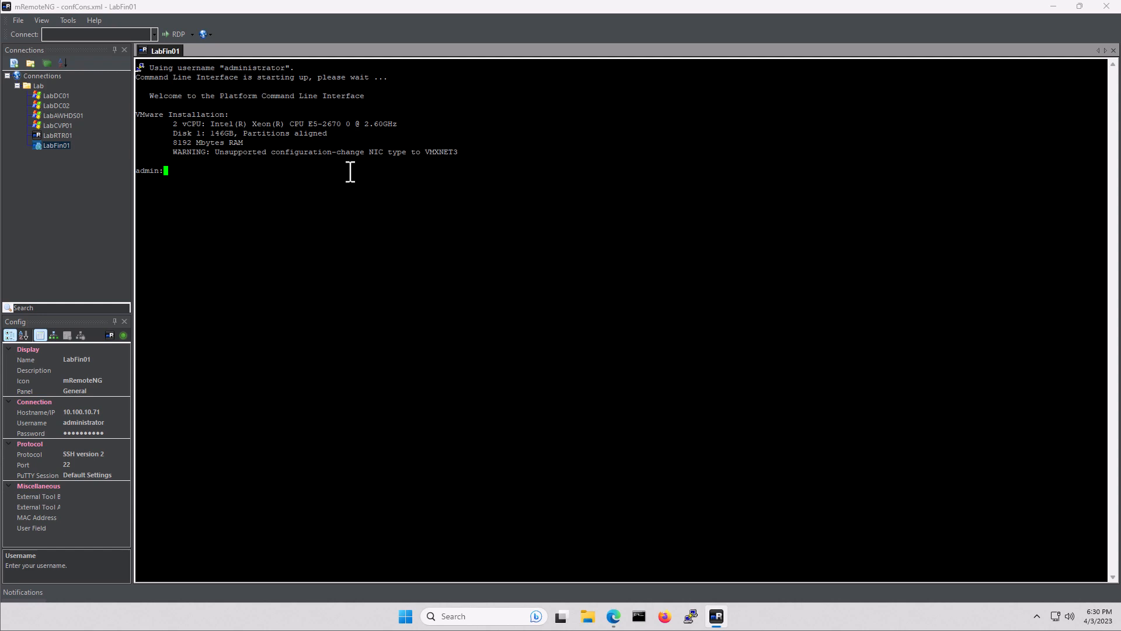
Run 'utils service restart Cisco Finesse Tomcat' at the admin prompt
text(utils service restart Cisco Finess)
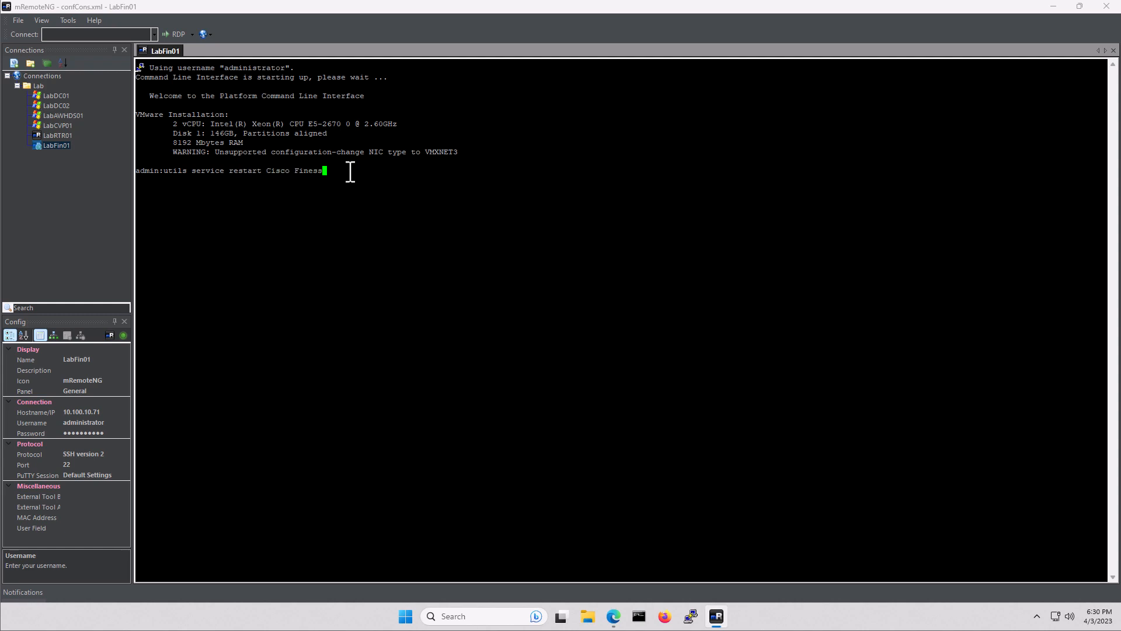
text(e Tomcat)
key(Return)
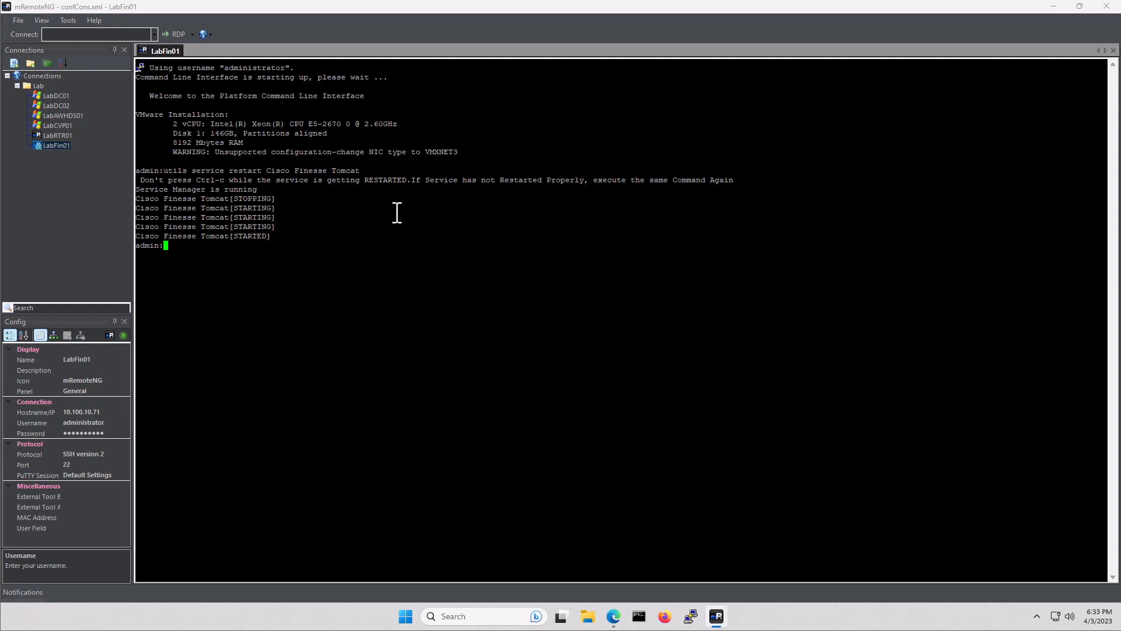
Minimize mRemoteNG and the Finesse admin window, then open a new Edge window
click(1051, 6)
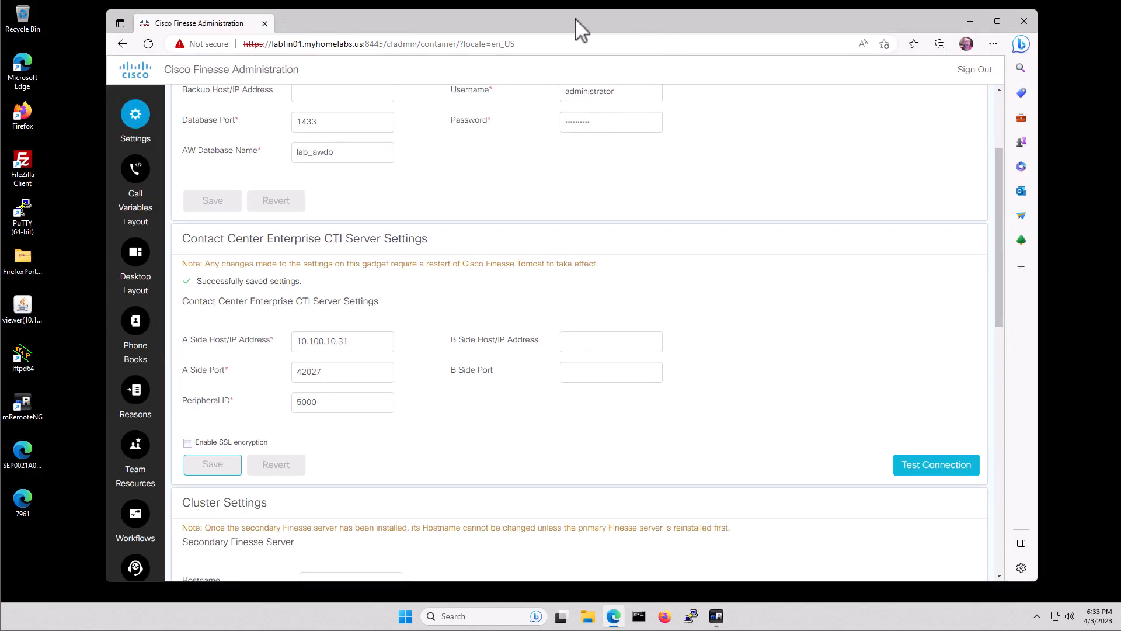
click(972, 23)
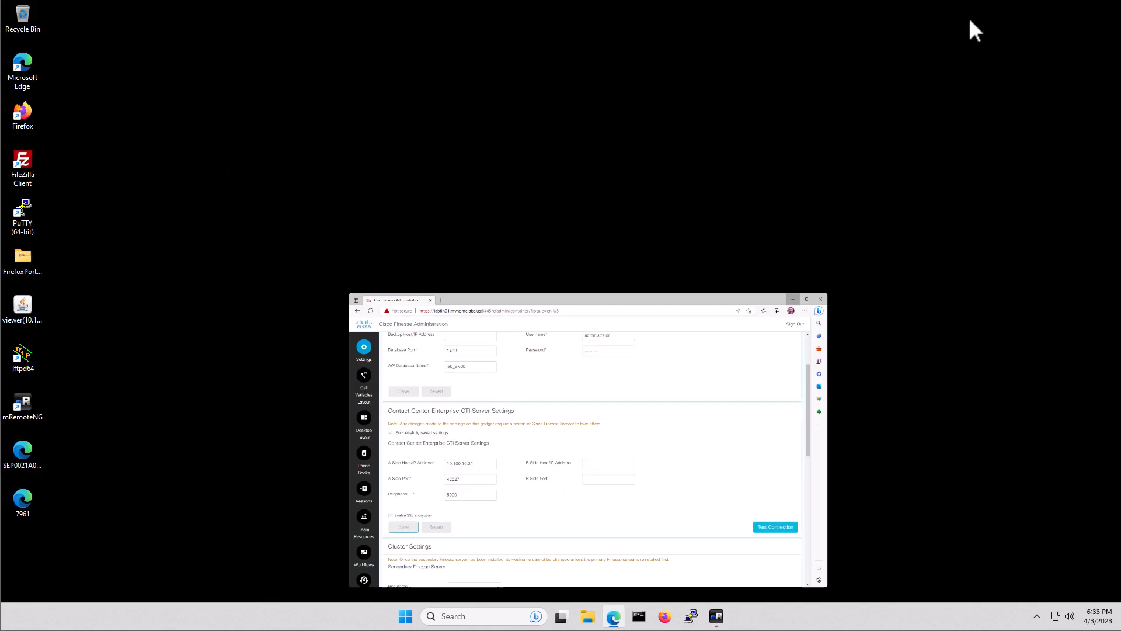
double_click(23, 111)
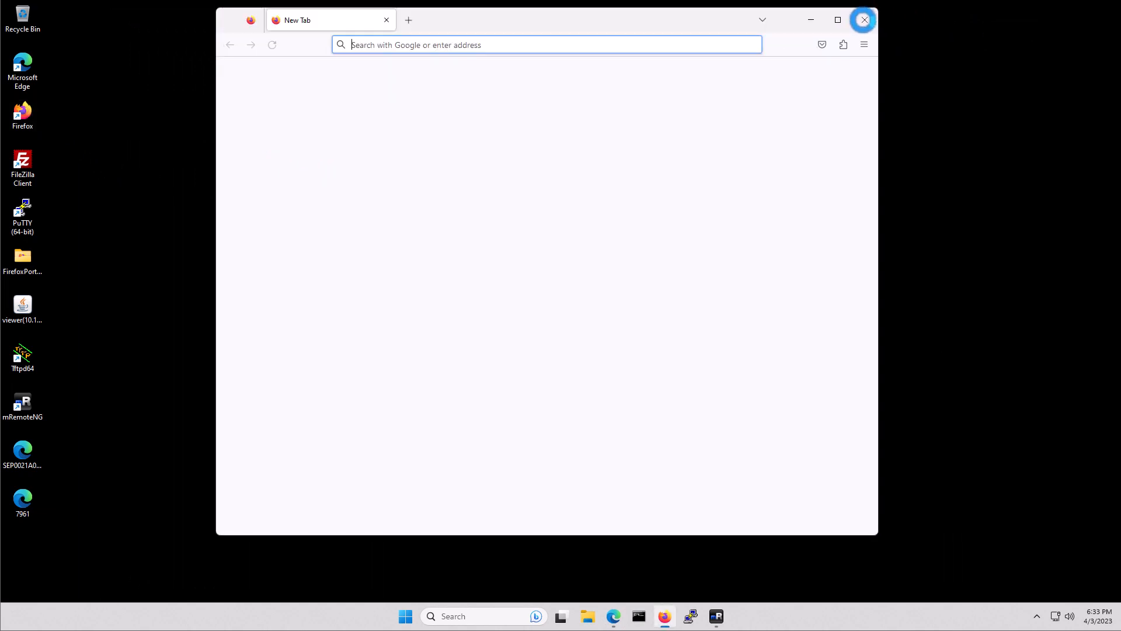
click(863, 19)
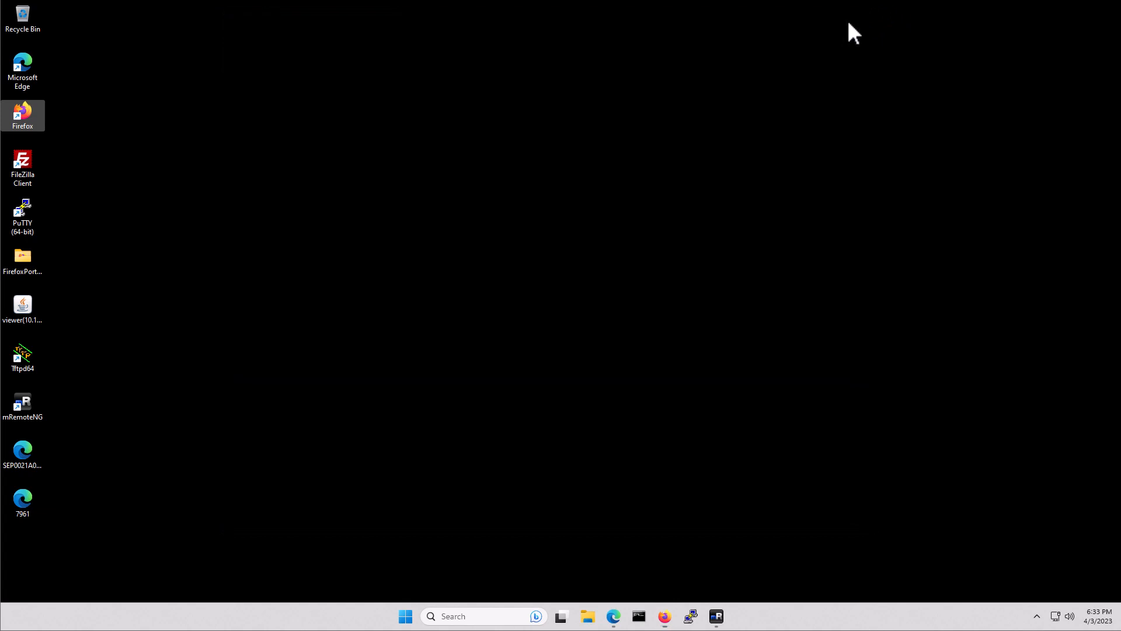
double_click(23, 55)
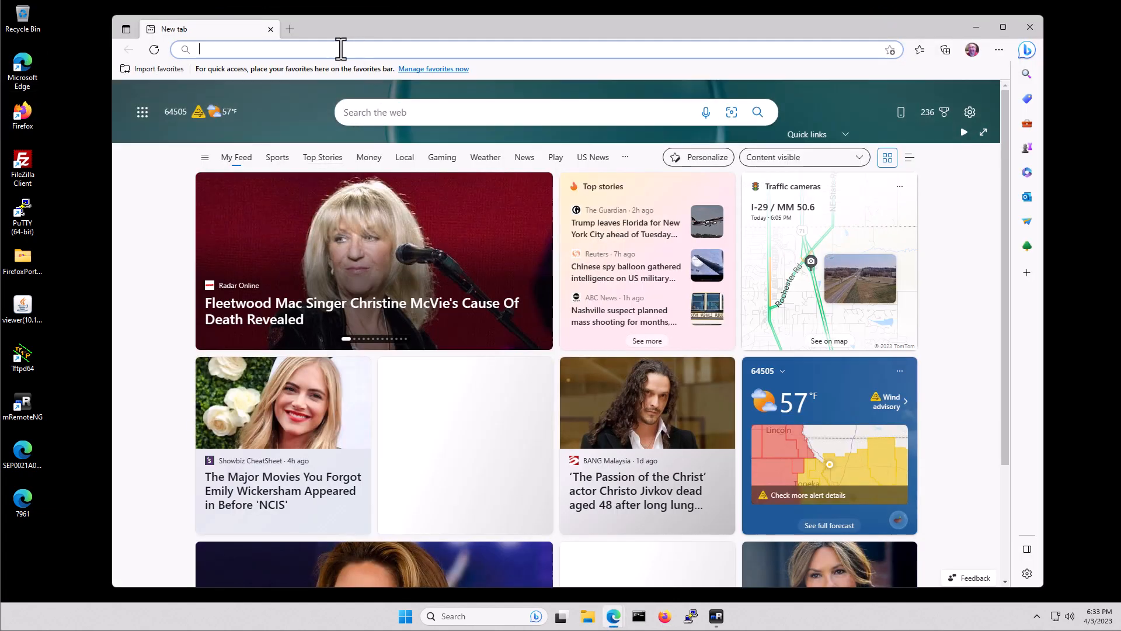
Enter the Finesse SystemInfo API address on labfin01.myhomelabs.us:8445 in the address bar
click(340, 46)
text(htt)
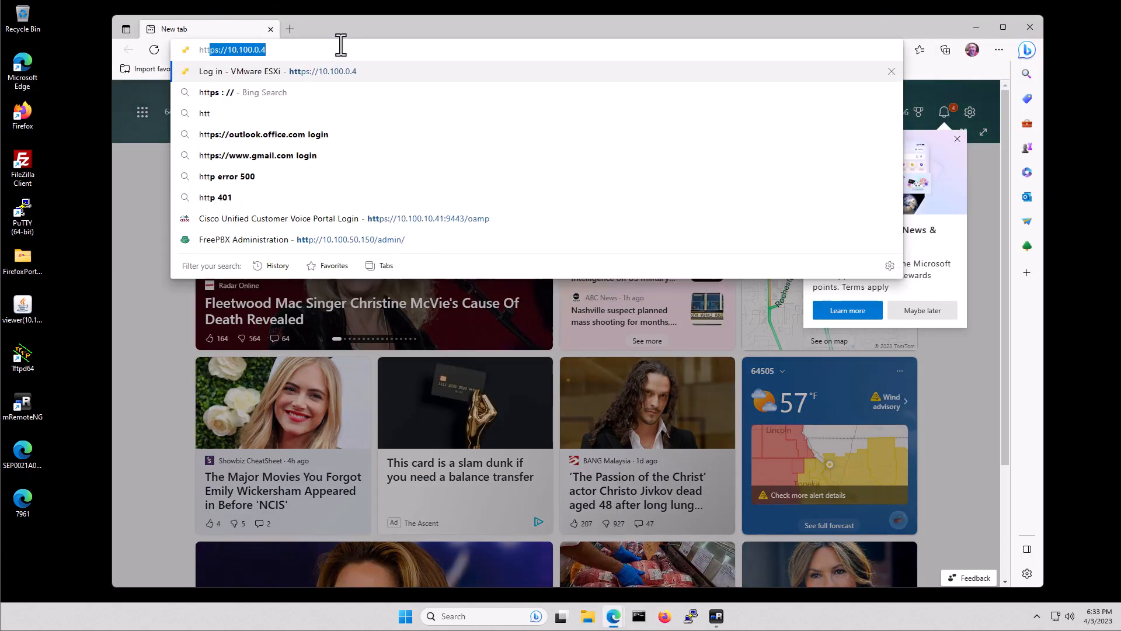
text(ps:)
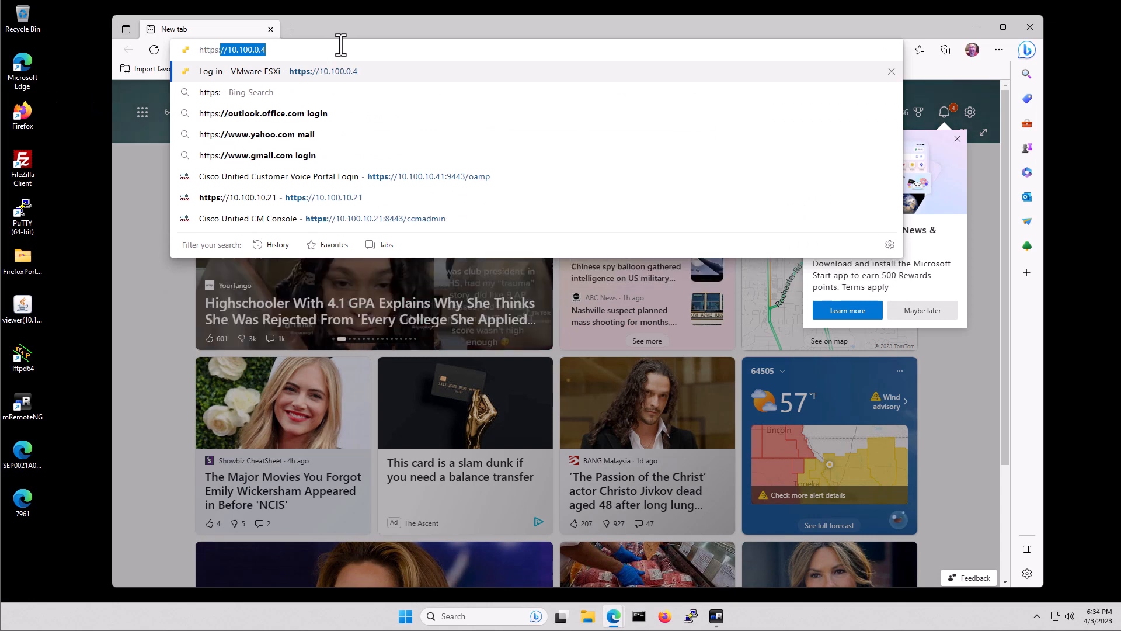
text(//labfin01)
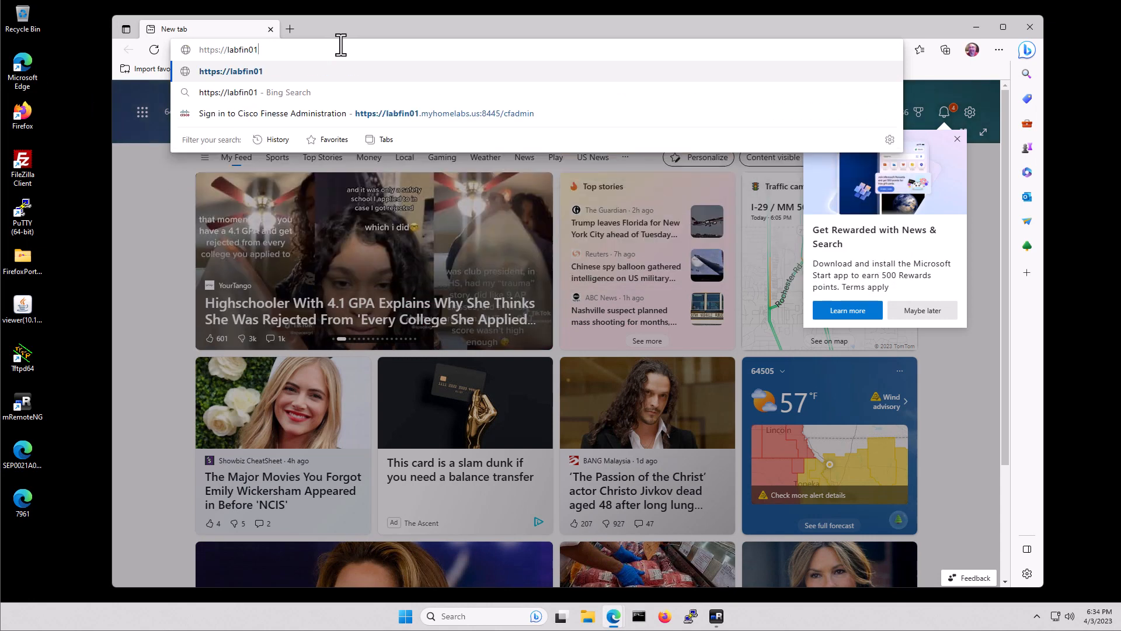
text(.myhomela)
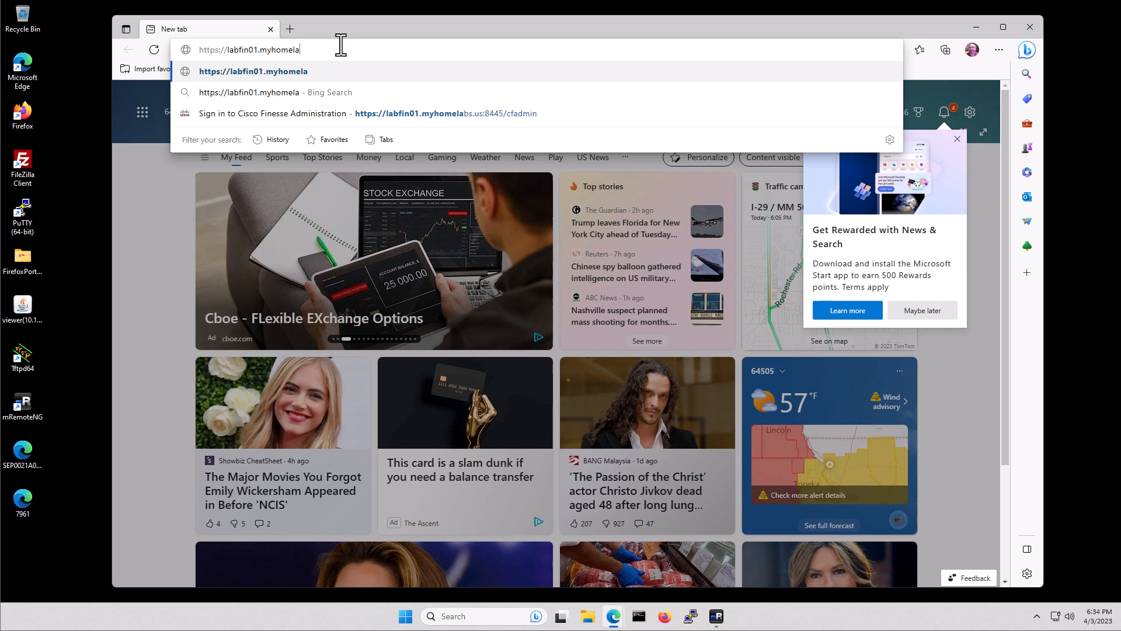
text(bs.us)
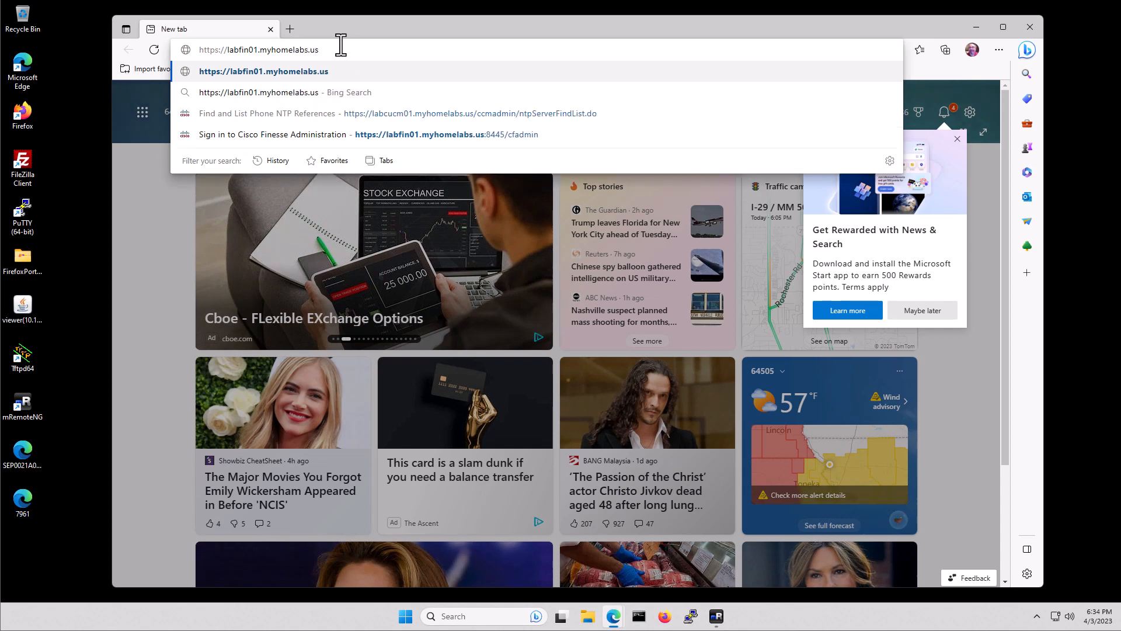
text(:)
text(8445)
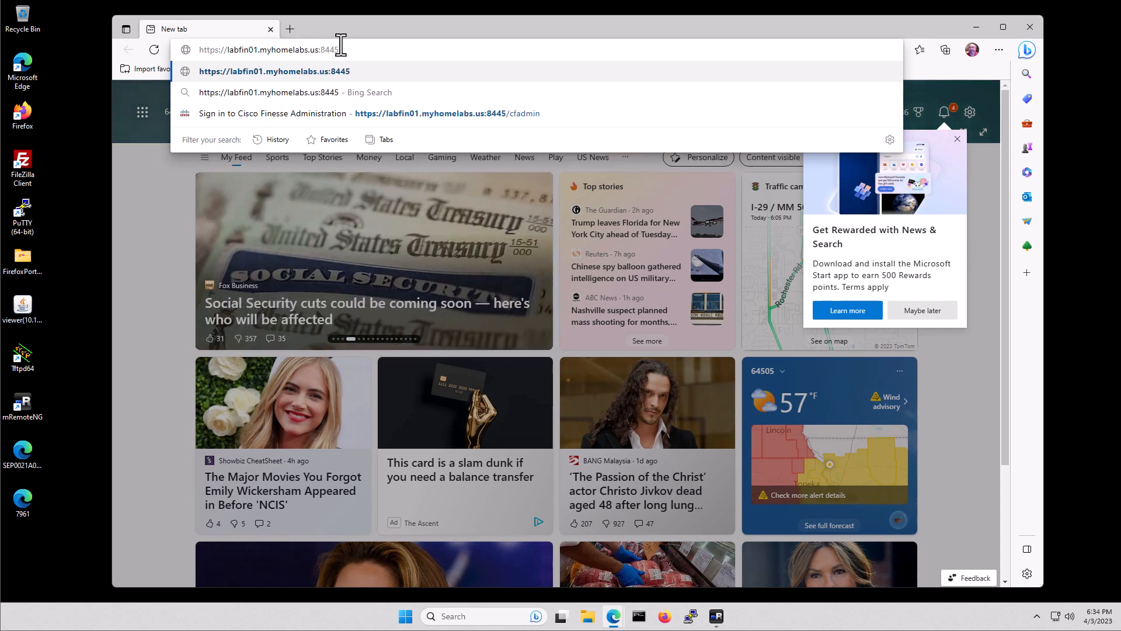
text(/api/)
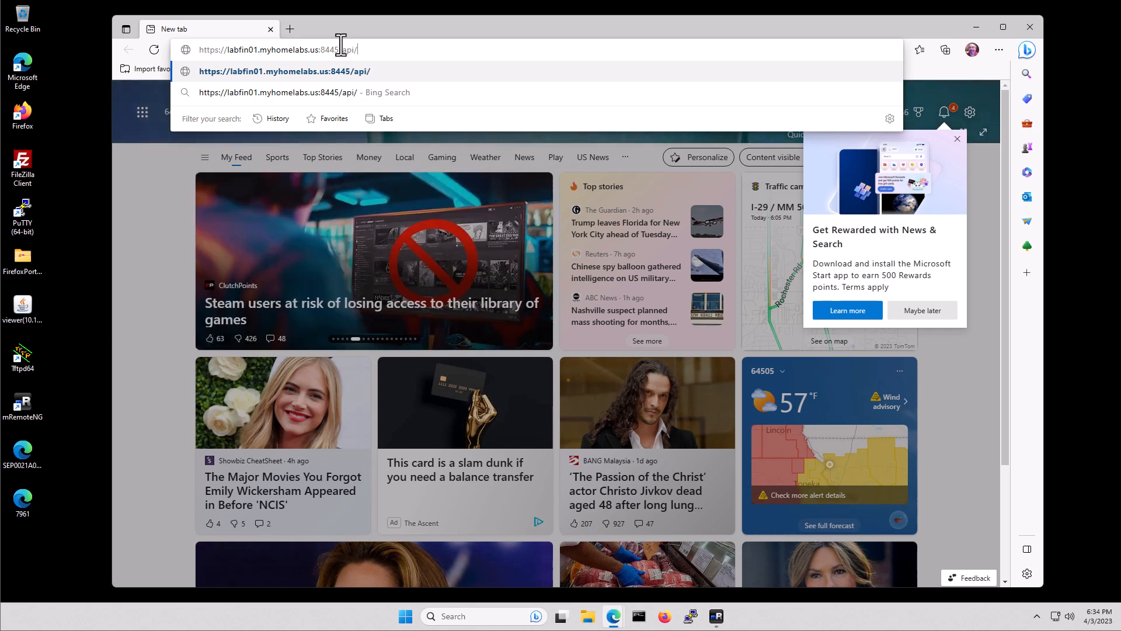
key(BackSpace)
key(BackSpace)
key(BackSpace)
key(BackSpace)
key(BackSpace)
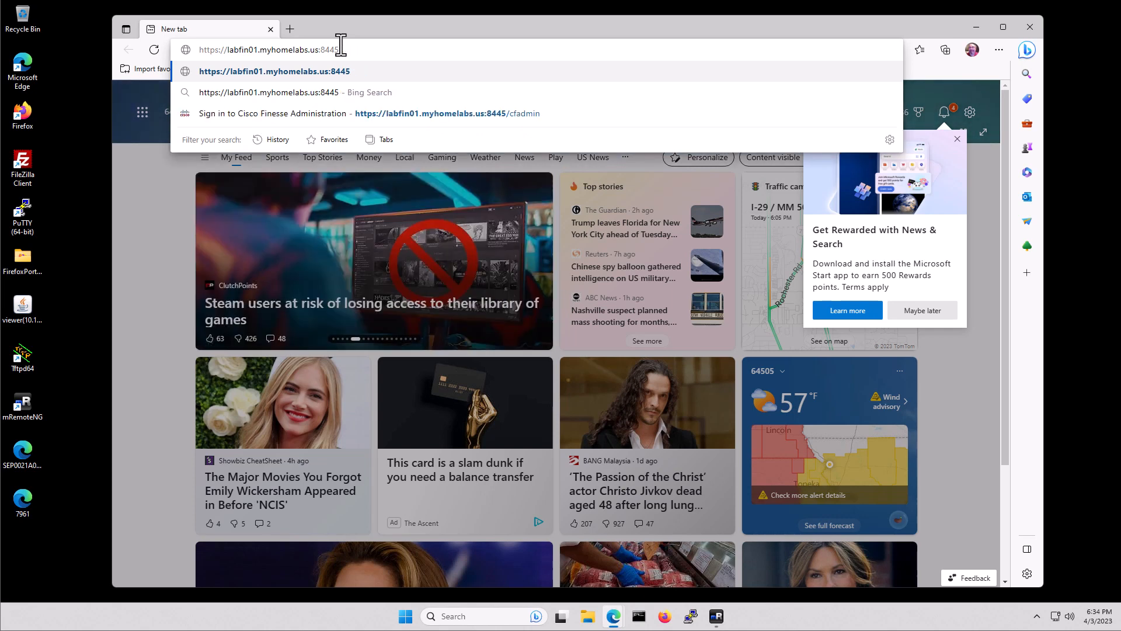
text(/finesse)
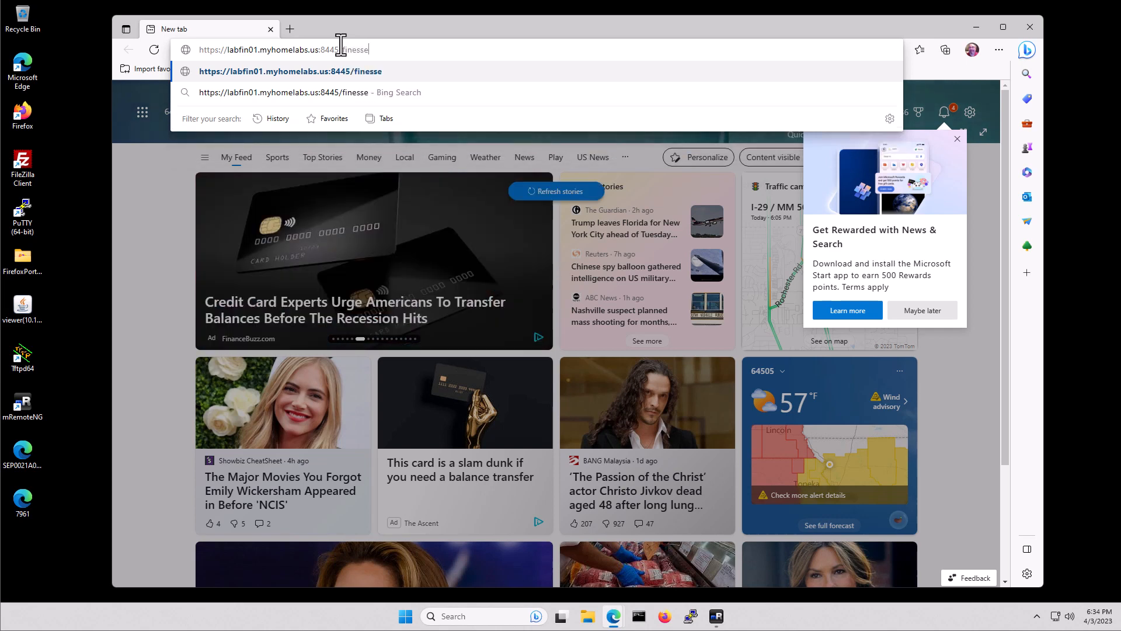
text(/api/.)
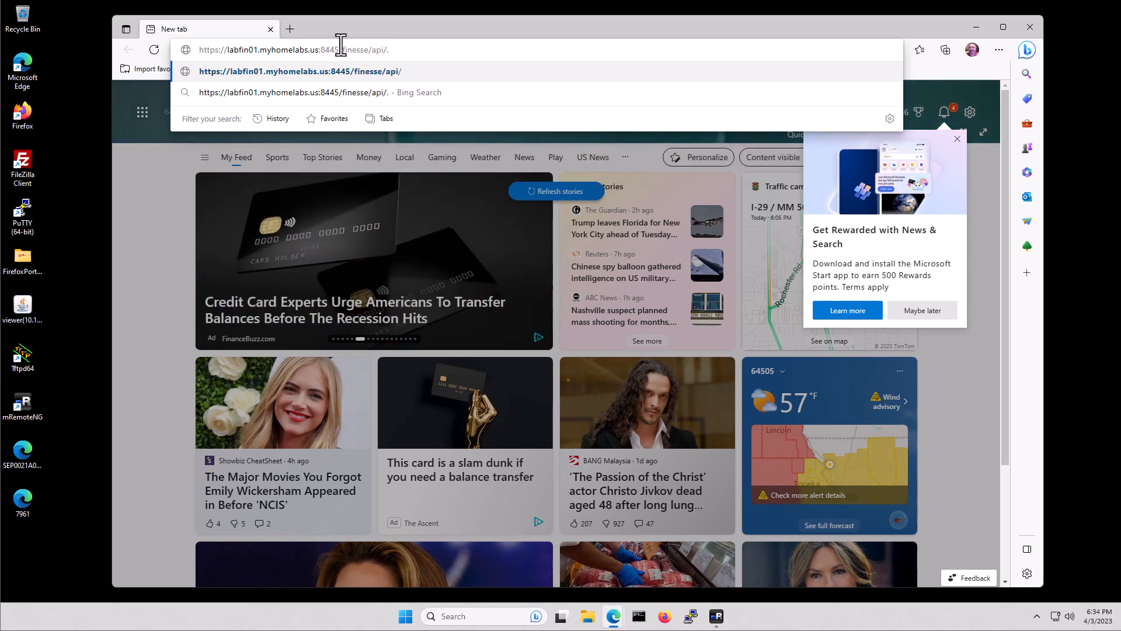
key(BackSpace)
text(SystemStatus)
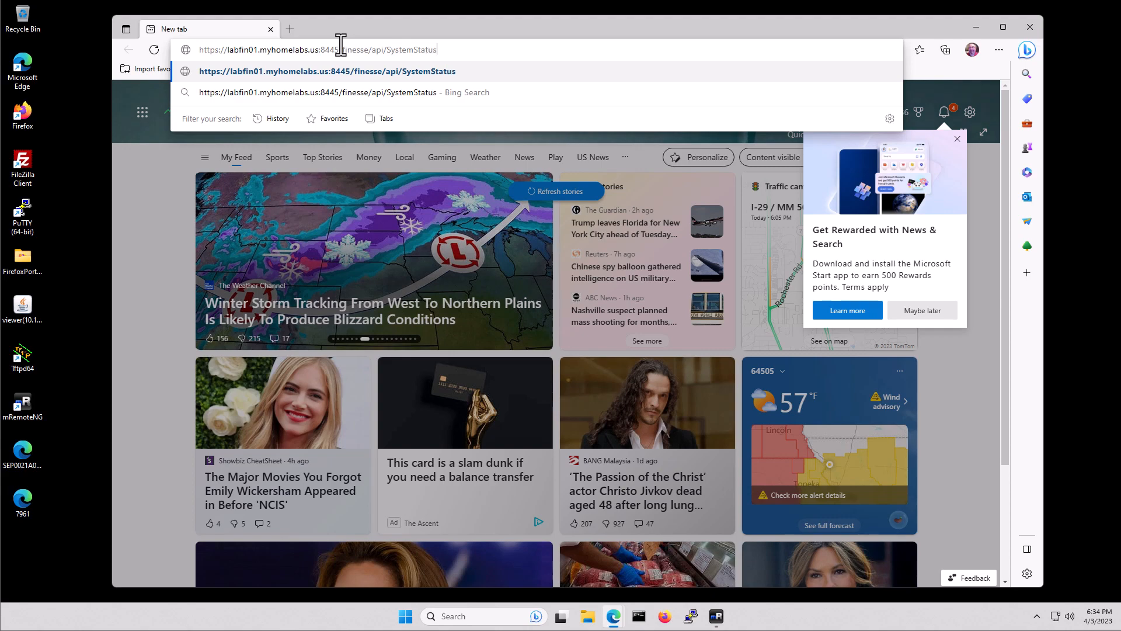
key(BackSpace)
key(BackSpace)
key(BackSpace)
key(BackSpace)
key(BackSpace)
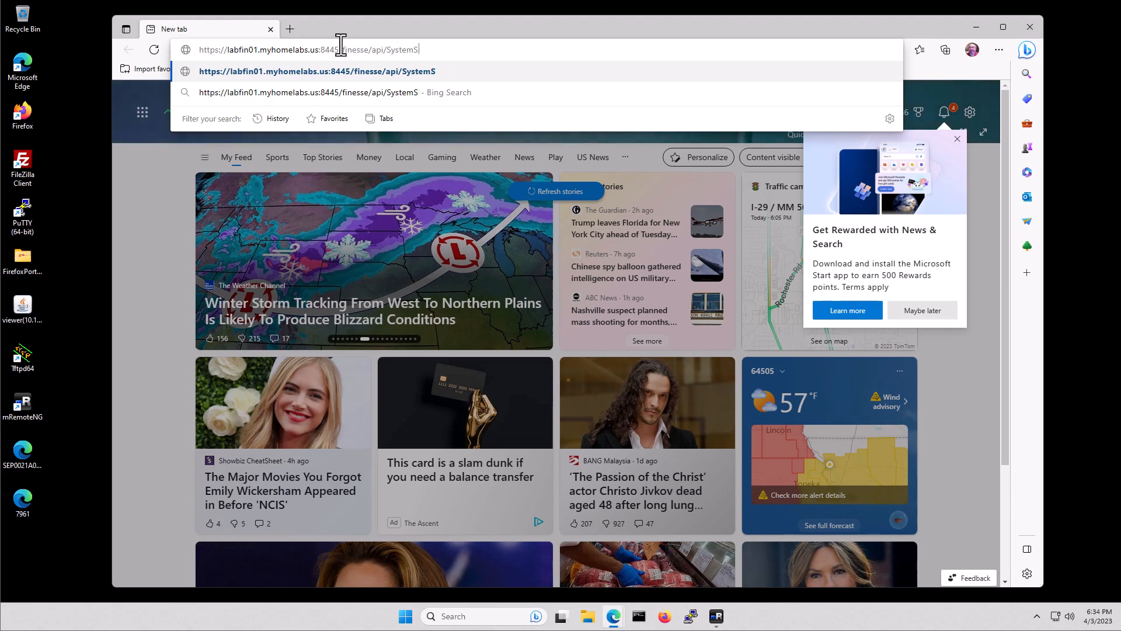
key(BackSpace)
Load the SystemInfo page, highlight the IN_SERVICE status line, and close Edge
text(Info)
key(Return)
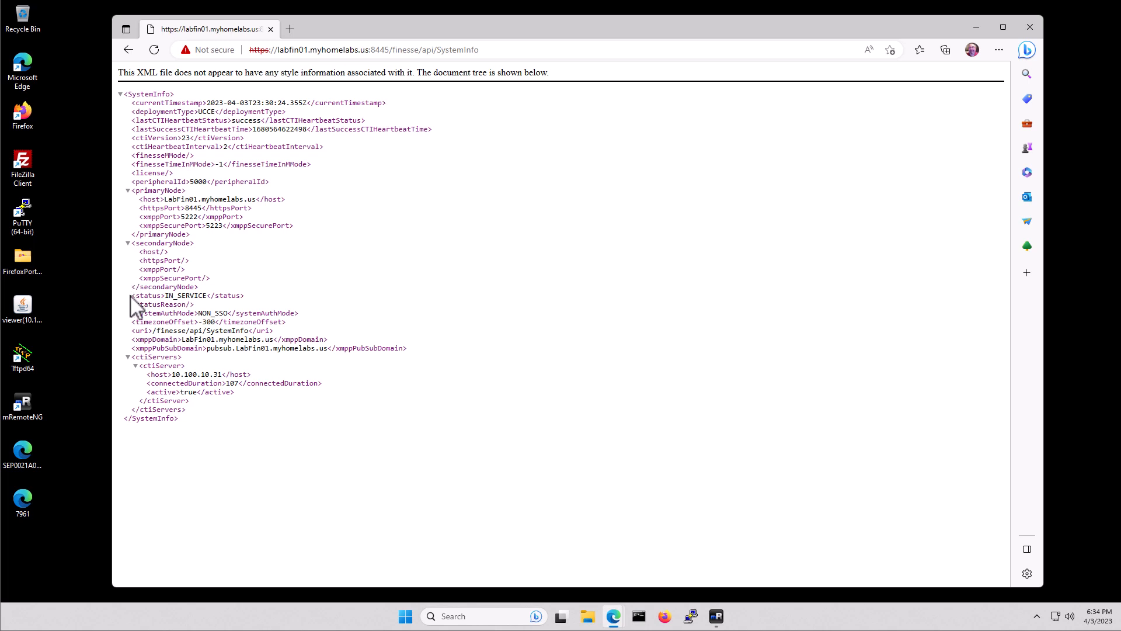
drag(132, 296, 244, 295)
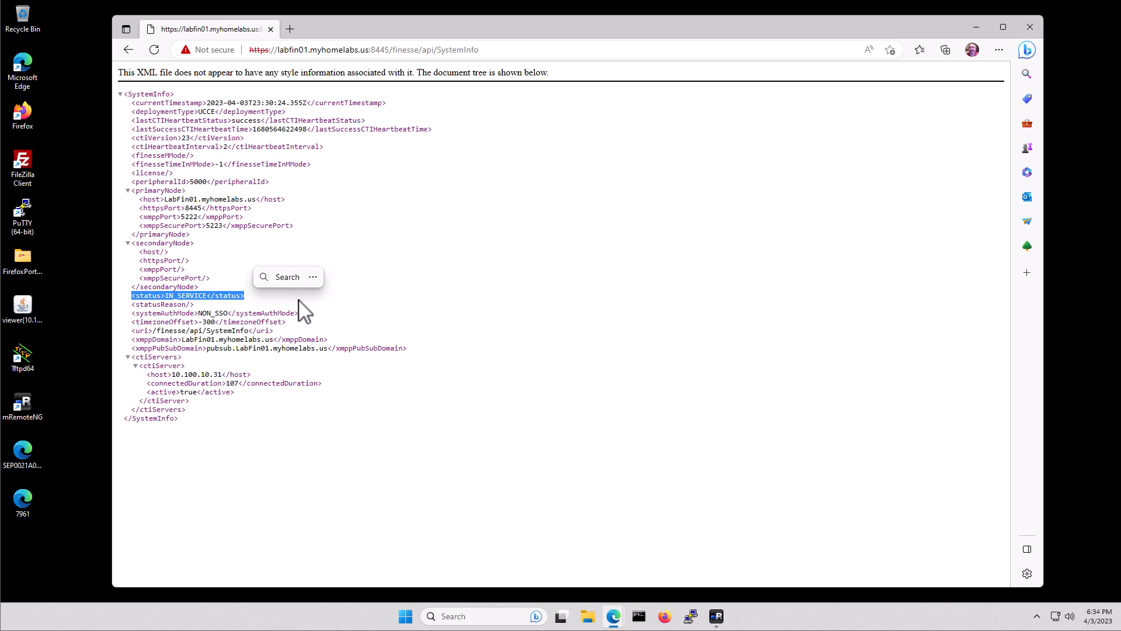
click(1027, 29)
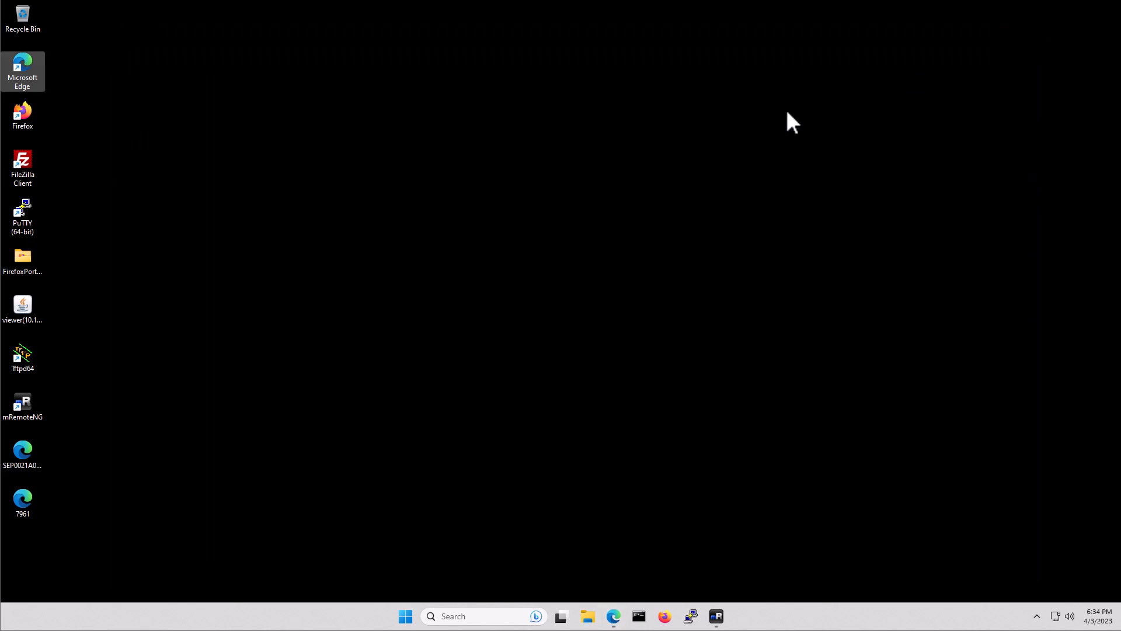
double_click(26, 67)
click(427, 50)
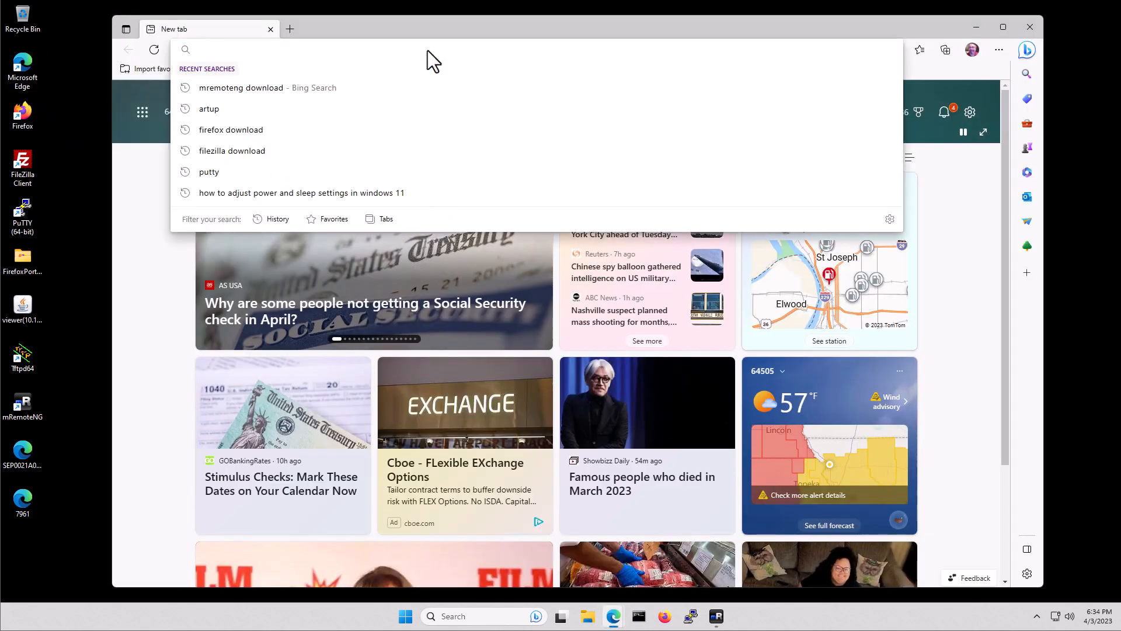
text(https://)
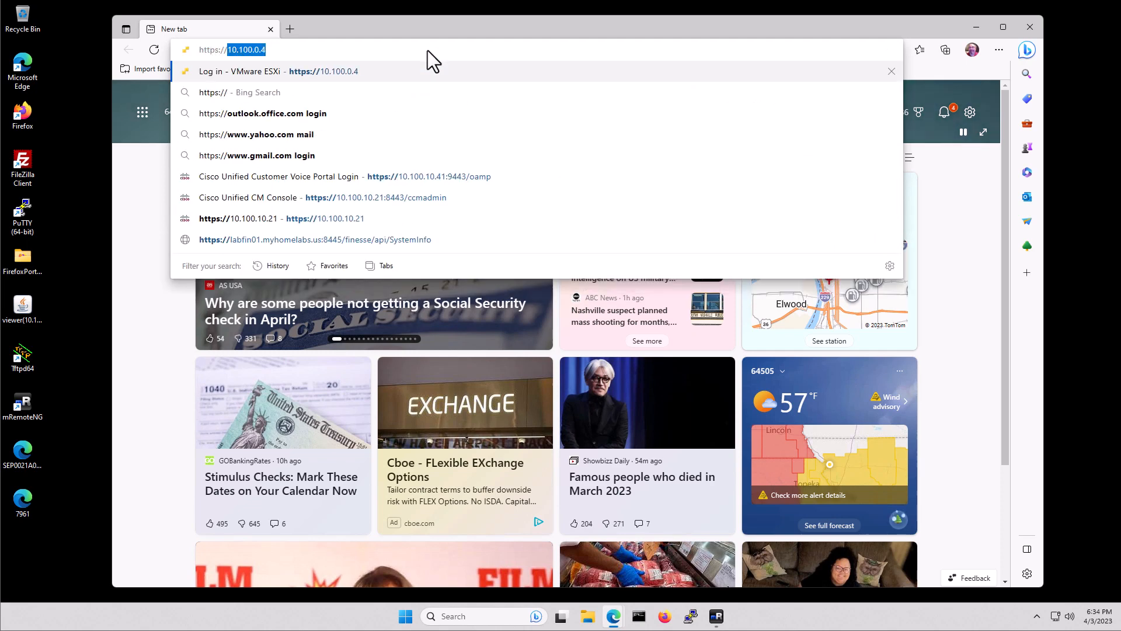
text(lab)
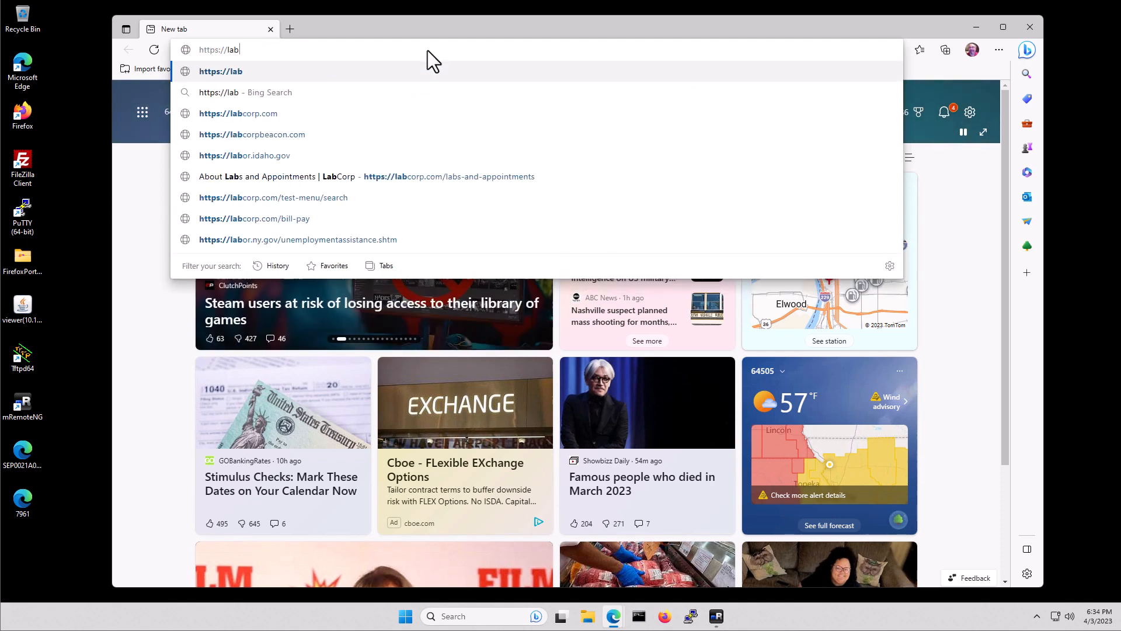
text(fin01.myh)
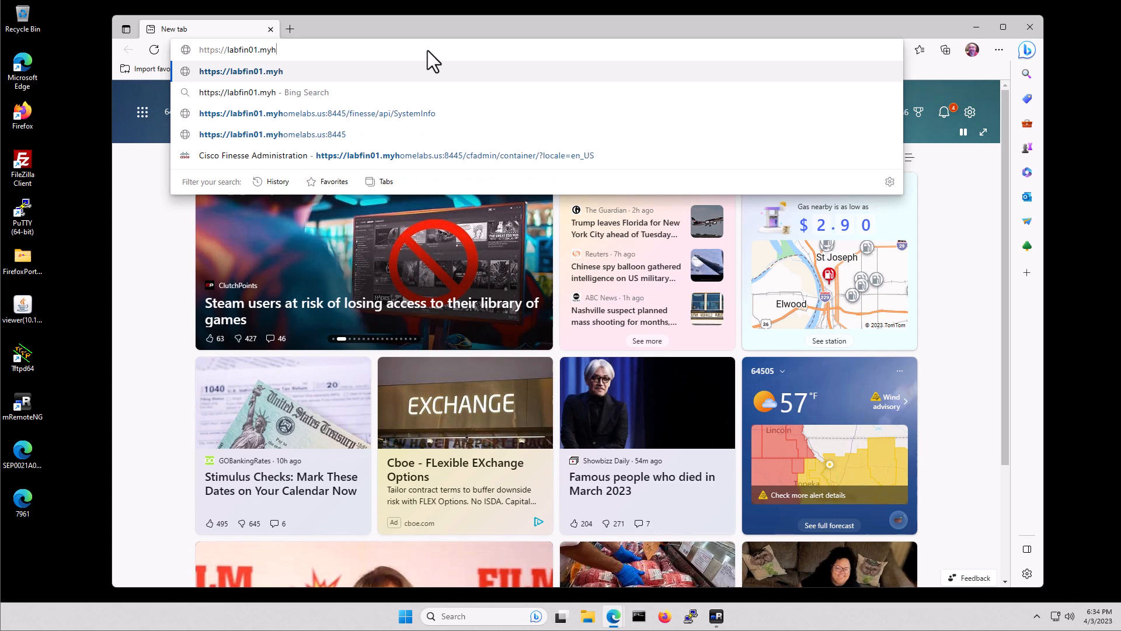
text(omelabs.us:L)
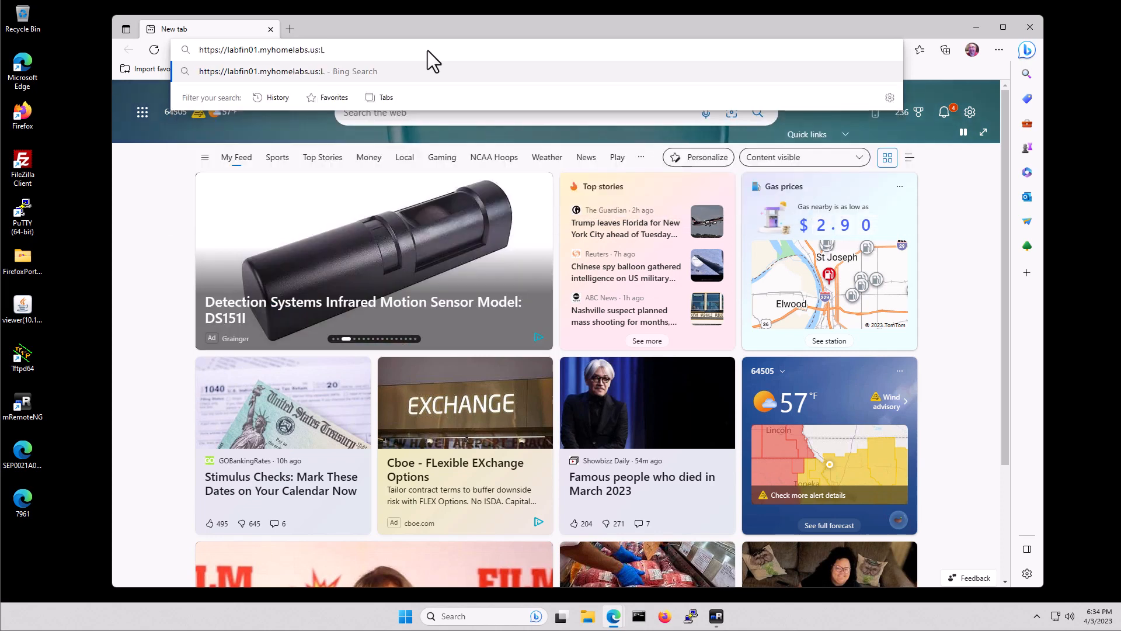
key(BackSpace)
text(8445)
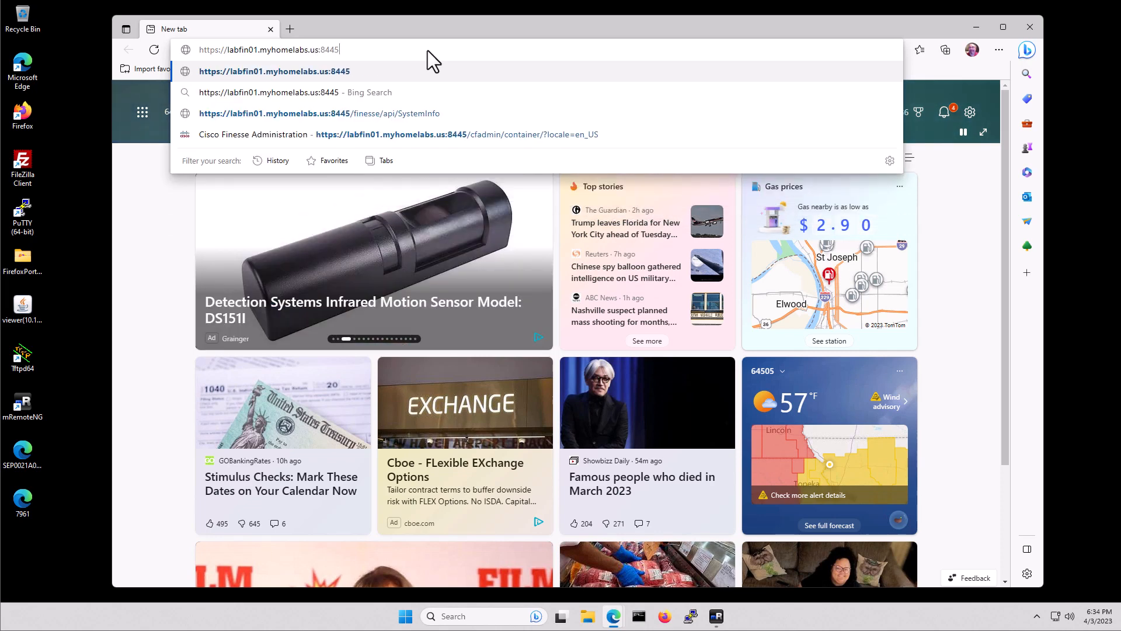
text(/desktop)
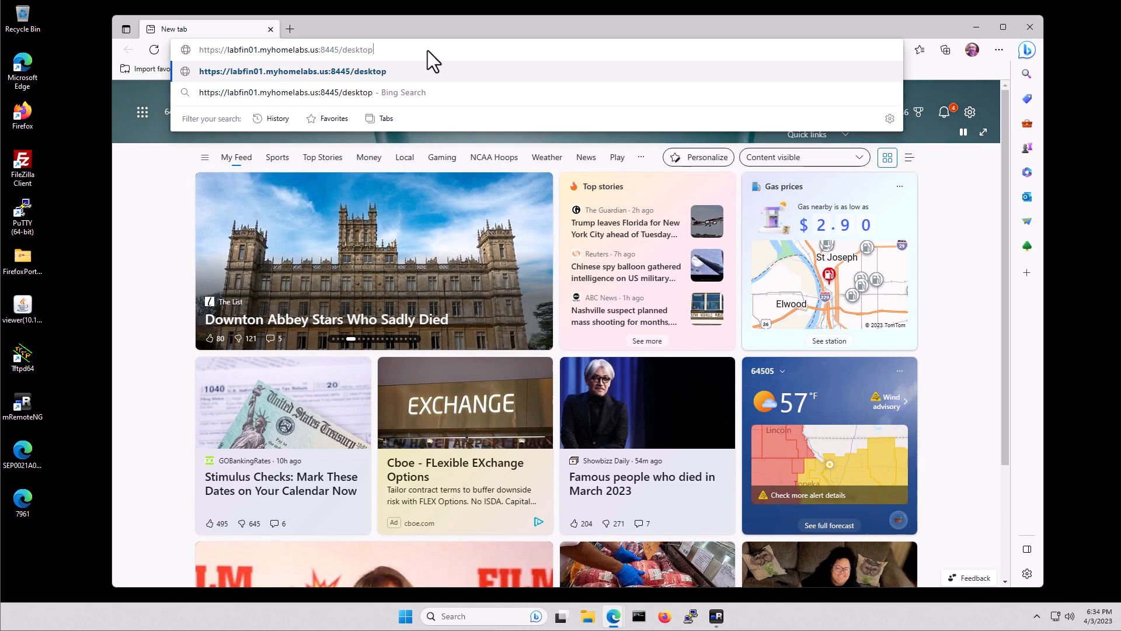
key(Return)
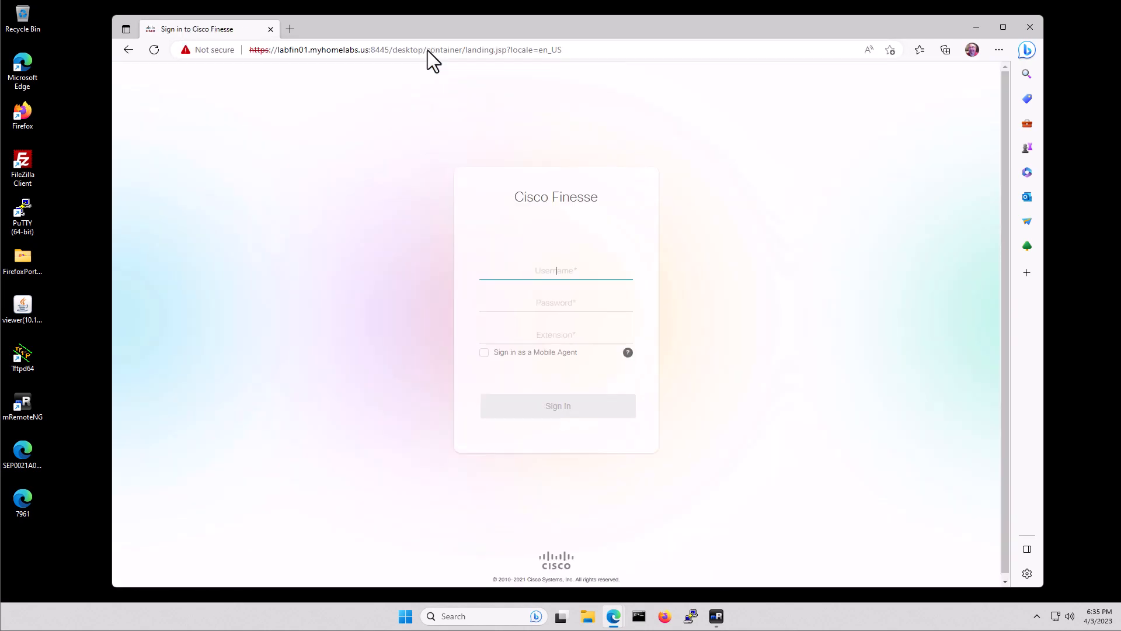
Enter the agent's username, password and phone extension on the sign-in page
click(567, 273)
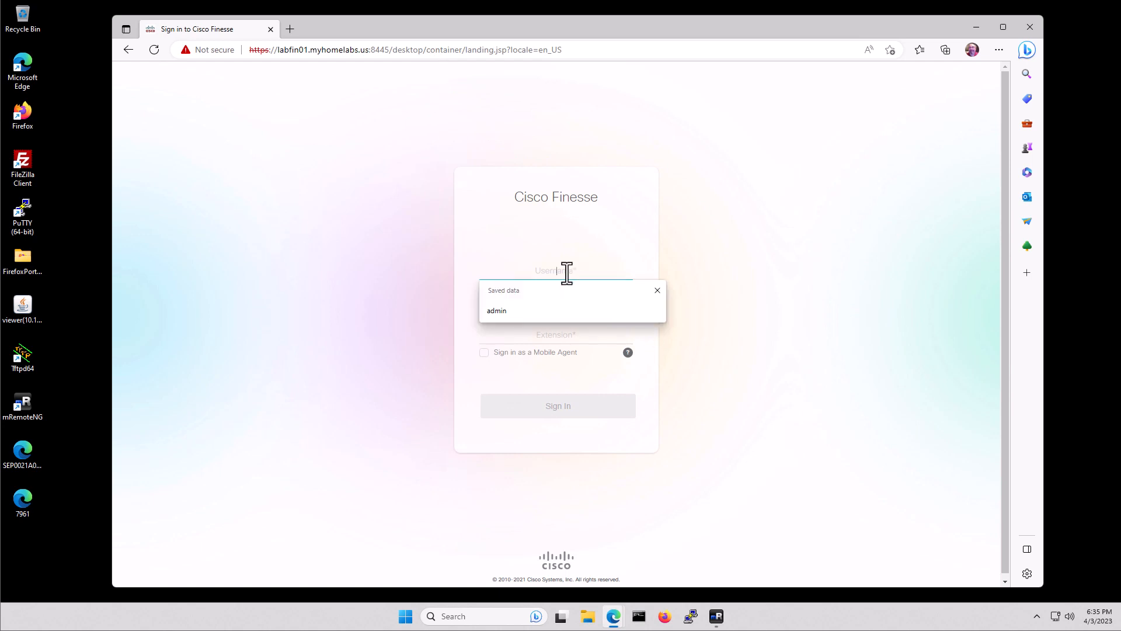
text(agent309)
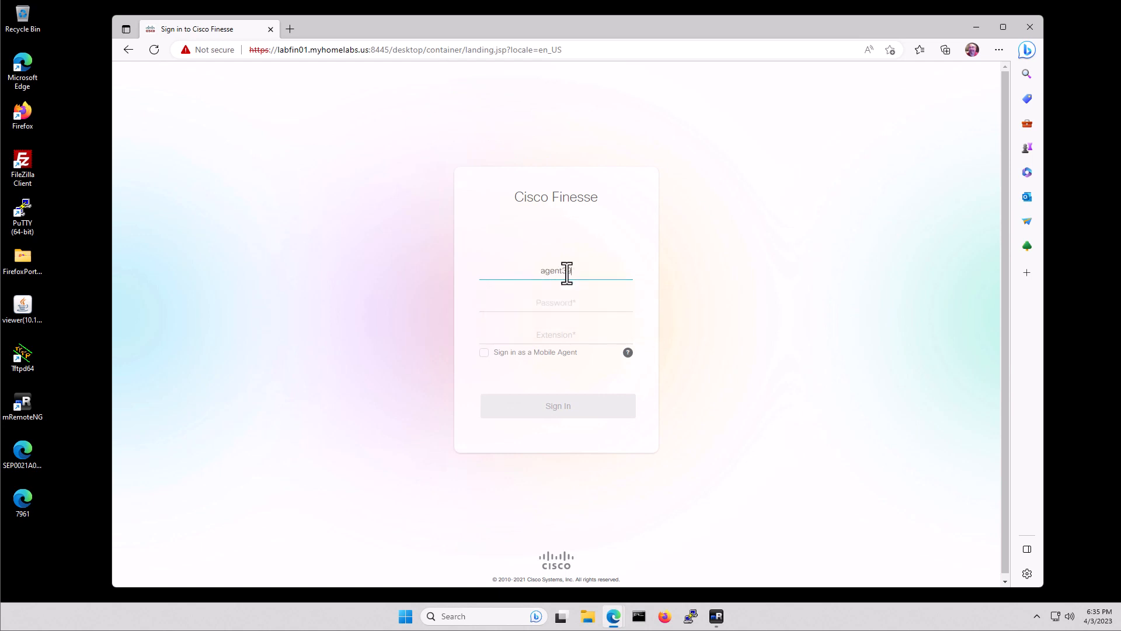
text(1)
key(Tab)
text(••)
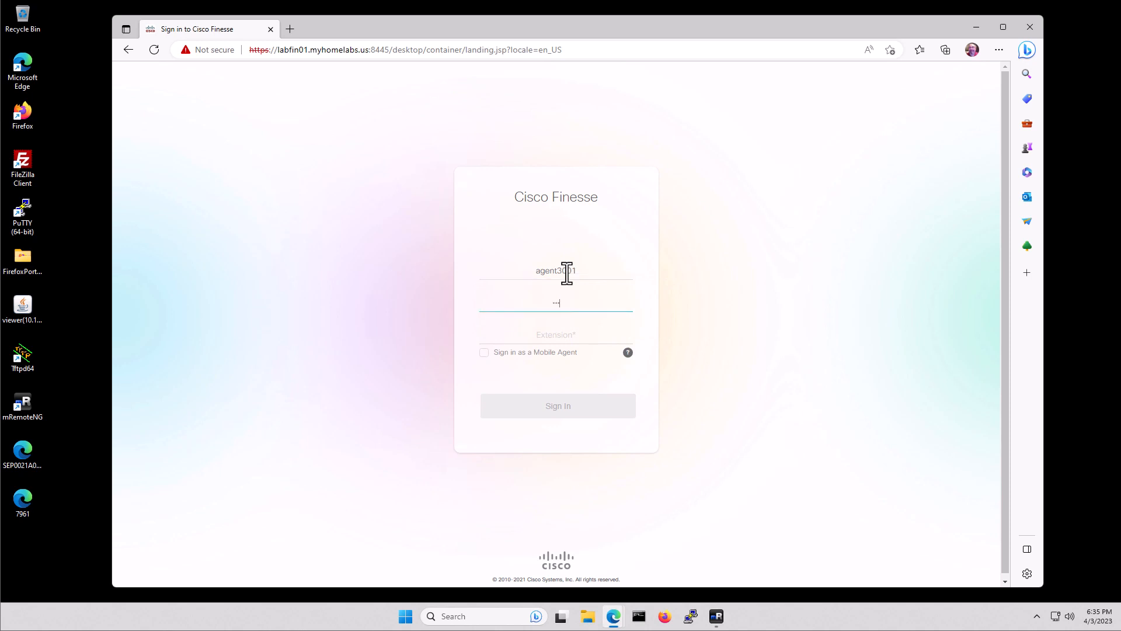
text(••••••)
key(Tab)
text(3001)
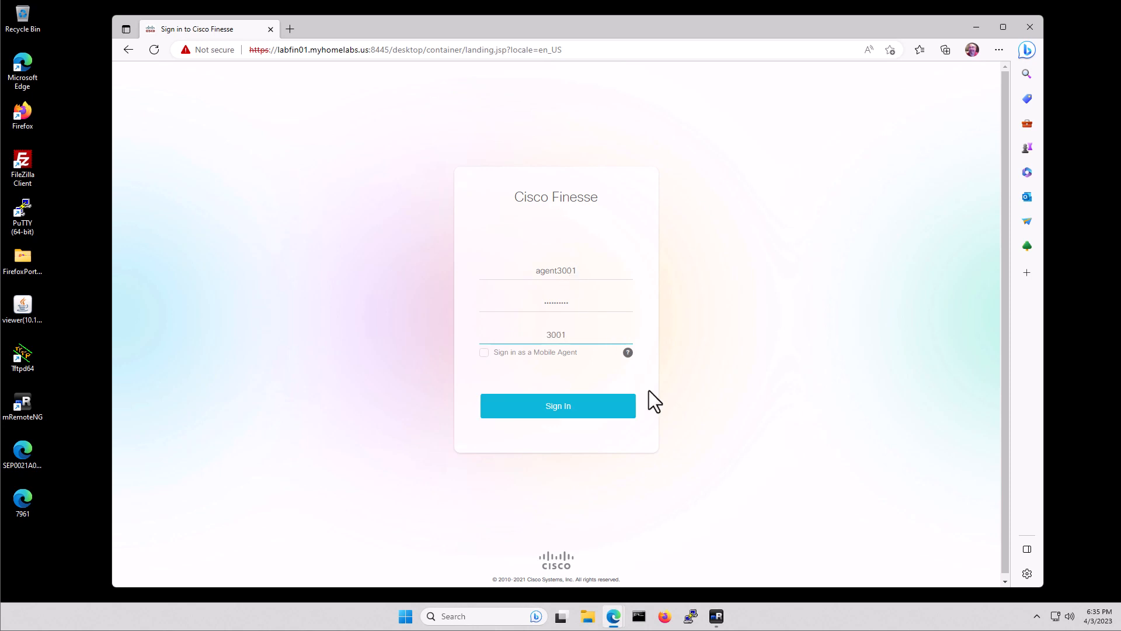
Sign the agent in and highlight the Sales.SG and Support.SG queue statistics rows
click(559, 409)
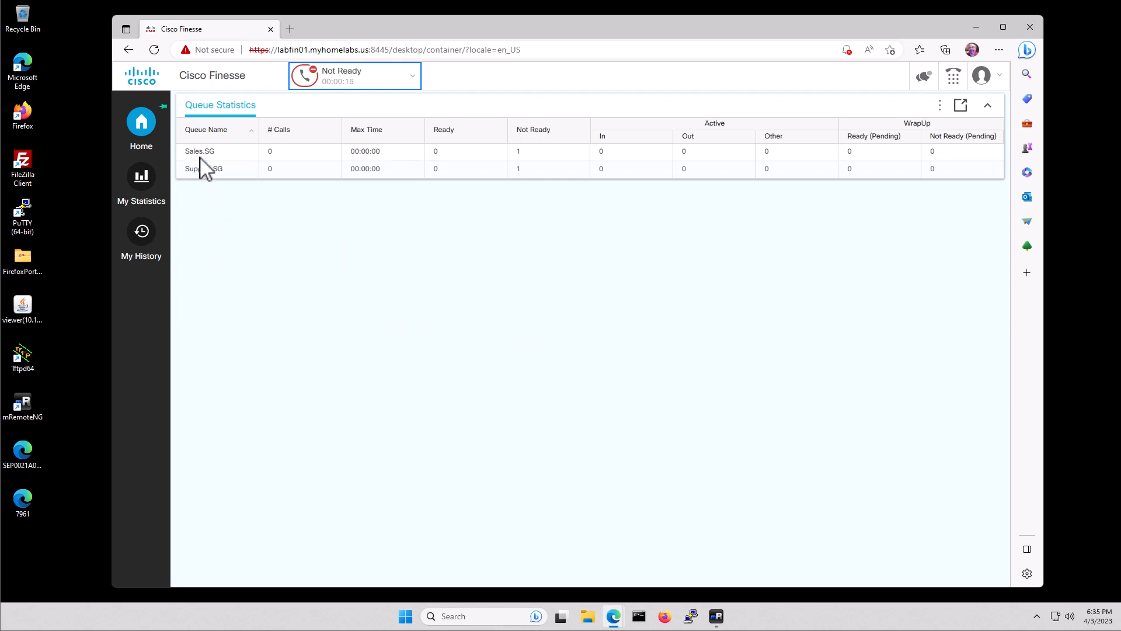
click(184, 152)
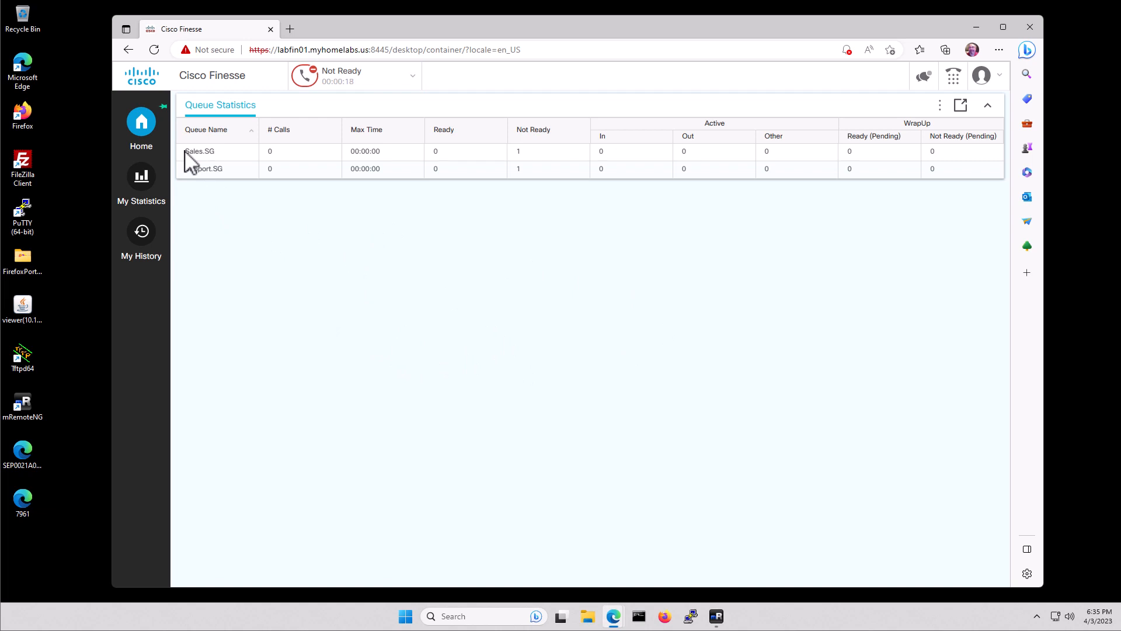
drag(185, 151, 956, 183)
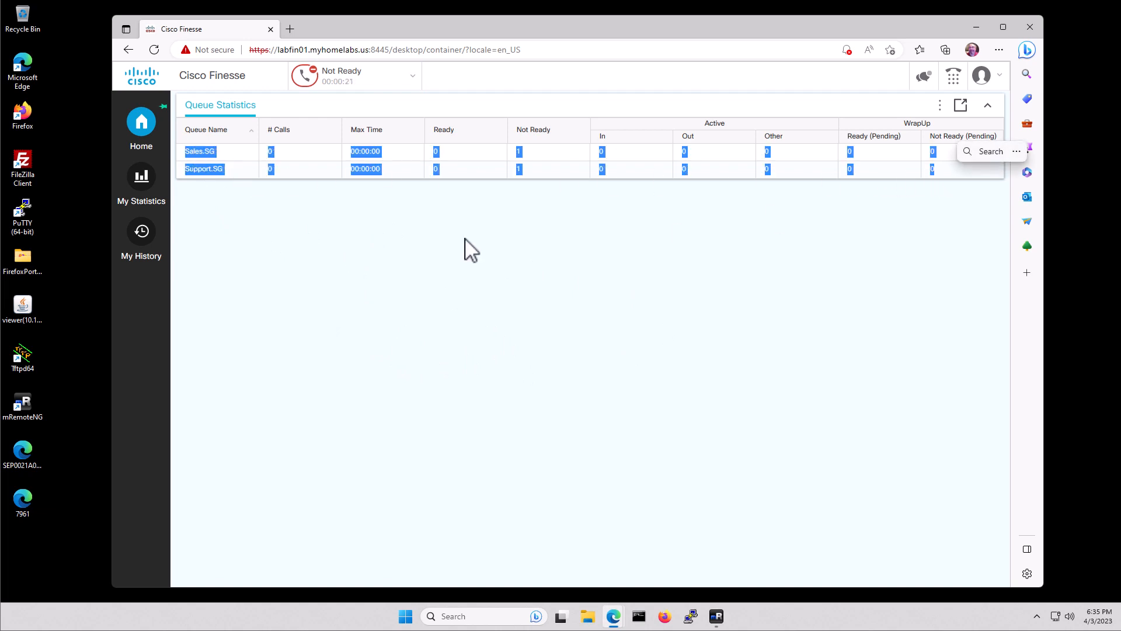
click(270, 221)
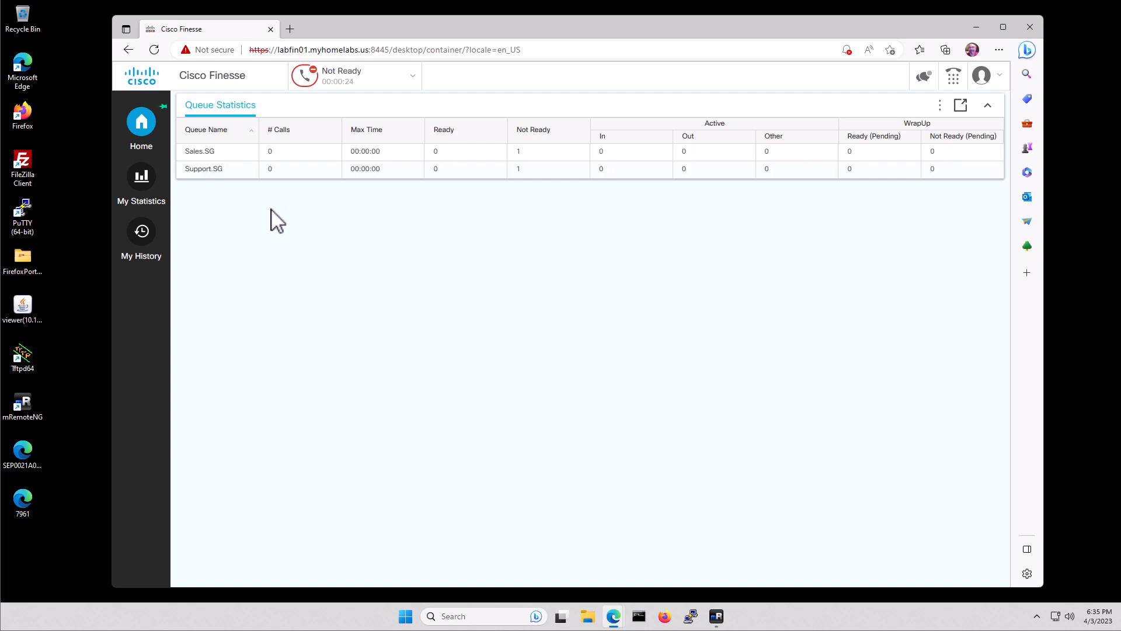